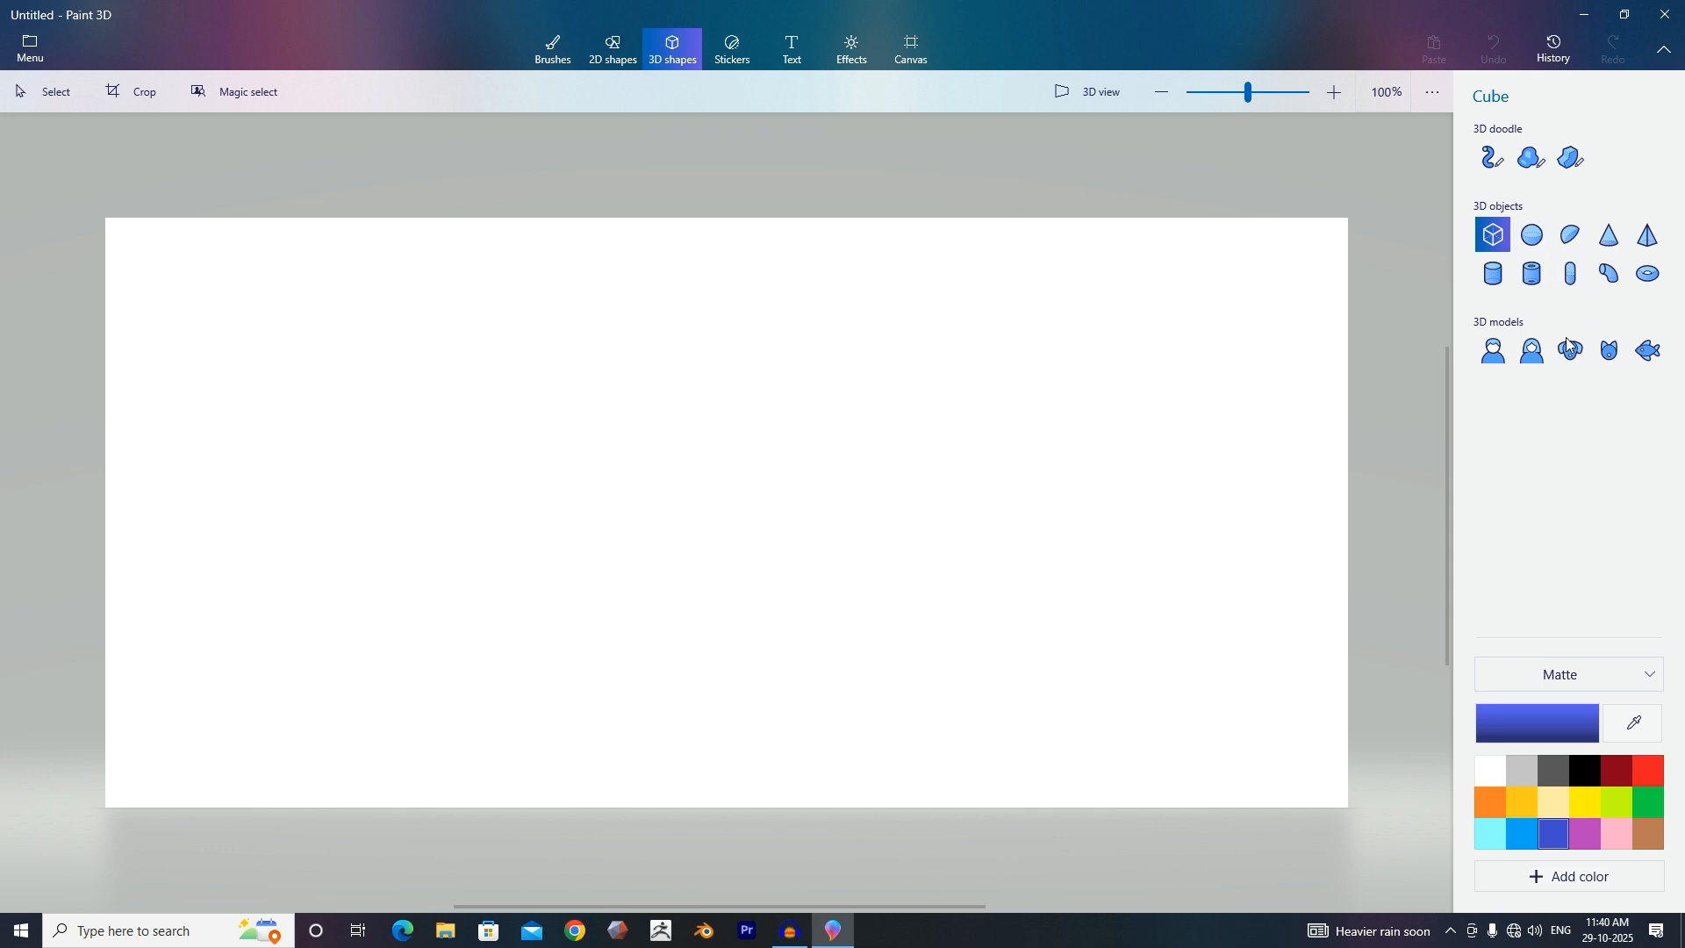
Insert the Man 3D model onto the canvas and adjust its rotation, depth and size with the selection handles.
{"action": "left_click", "coordinate": [1492, 356]}
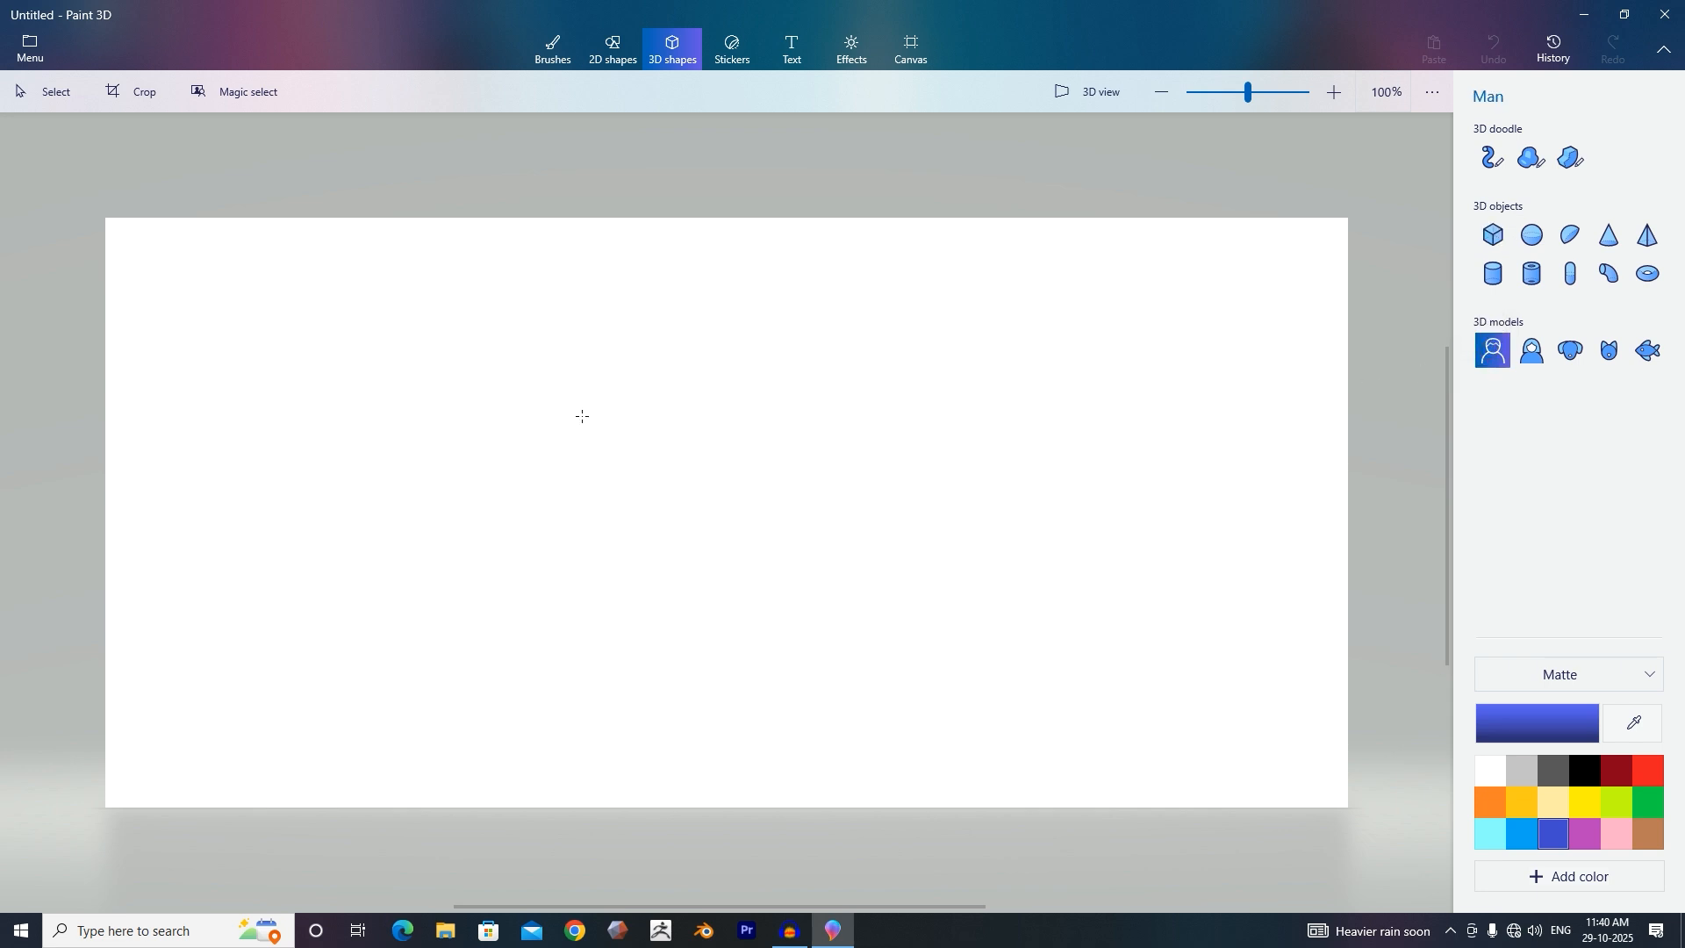
{"action": "left_click", "coordinate": [611, 431]}
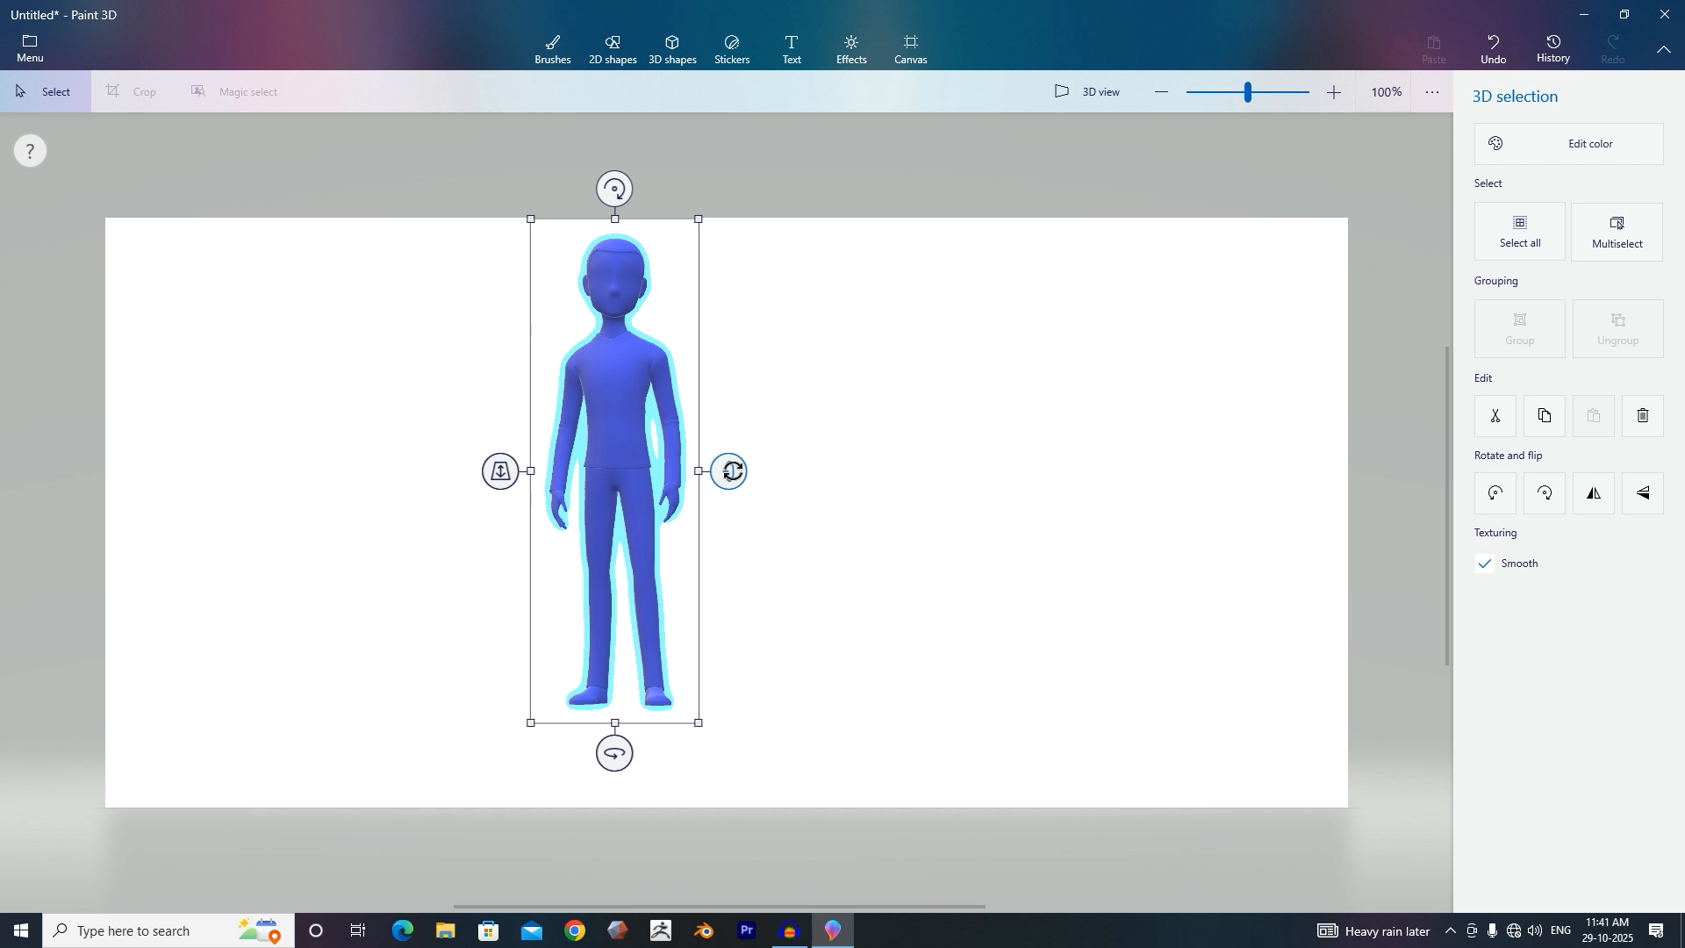
{"action": "left_click_drag", "start_coordinate": [728, 471], "coordinate": [760, 418]}
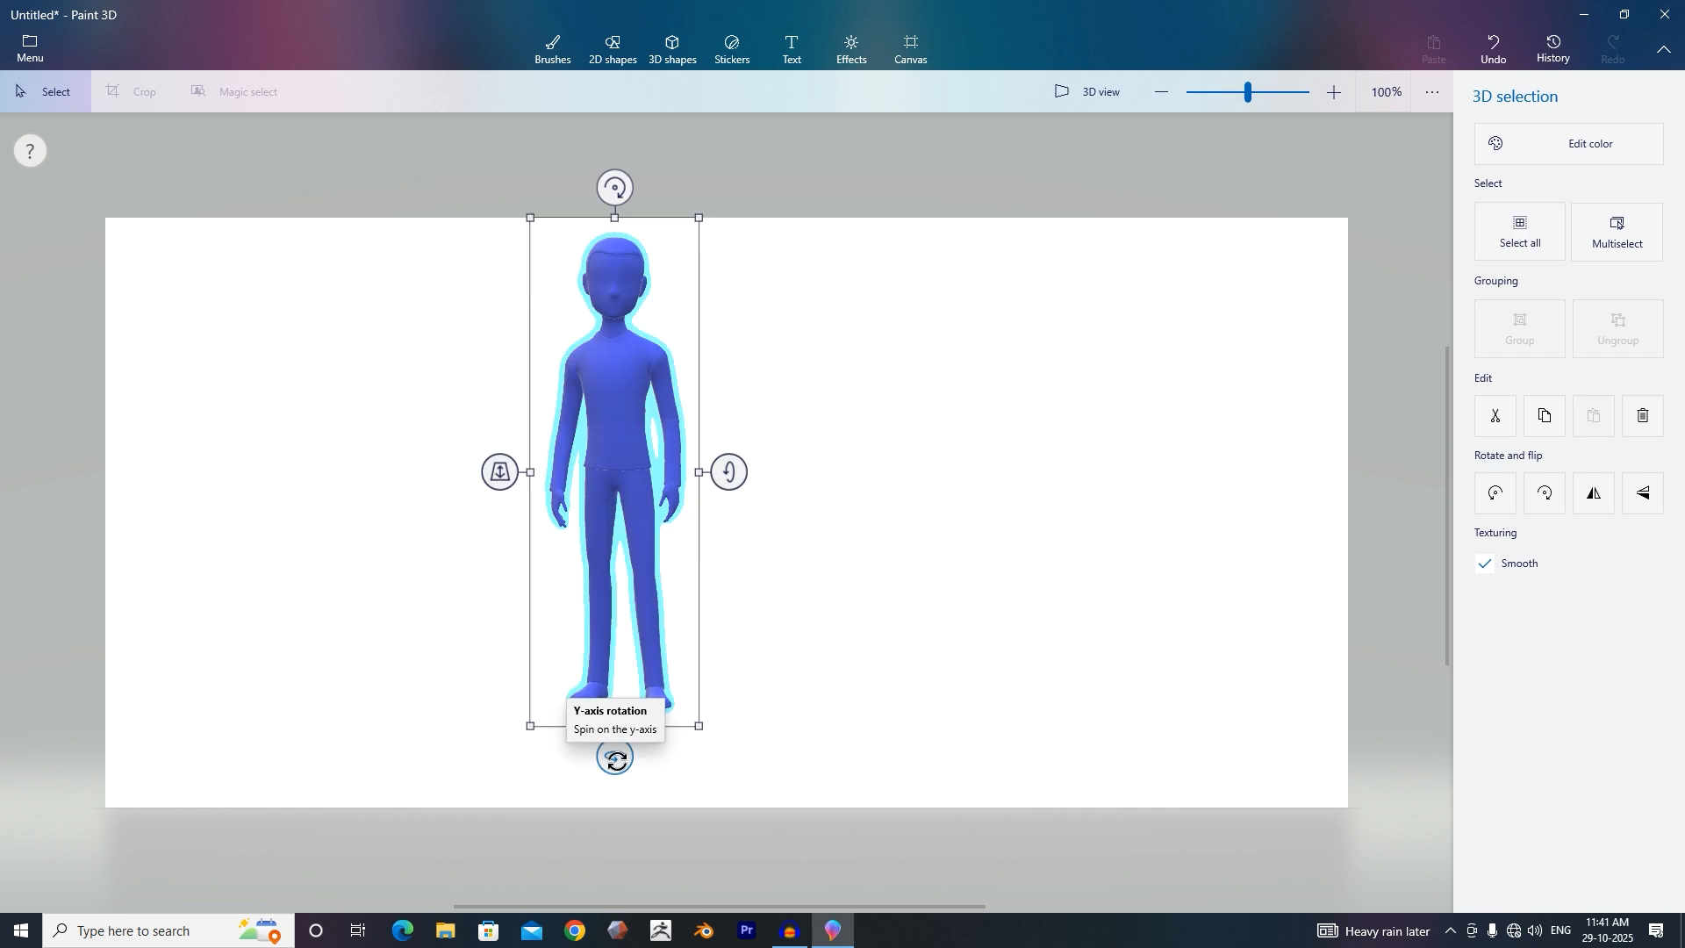
{"action": "mouse_move", "coordinate": [615, 758]}
{"action": "left_mouse_down"}
{"action": "mouse_move", "coordinate": [529, 755]}
{"action": "mouse_move", "coordinate": [673, 755]}
{"action": "mouse_move", "coordinate": [598, 759]}
{"action": "mouse_move", "coordinate": [631, 757]}
{"action": "left_mouse_up"}
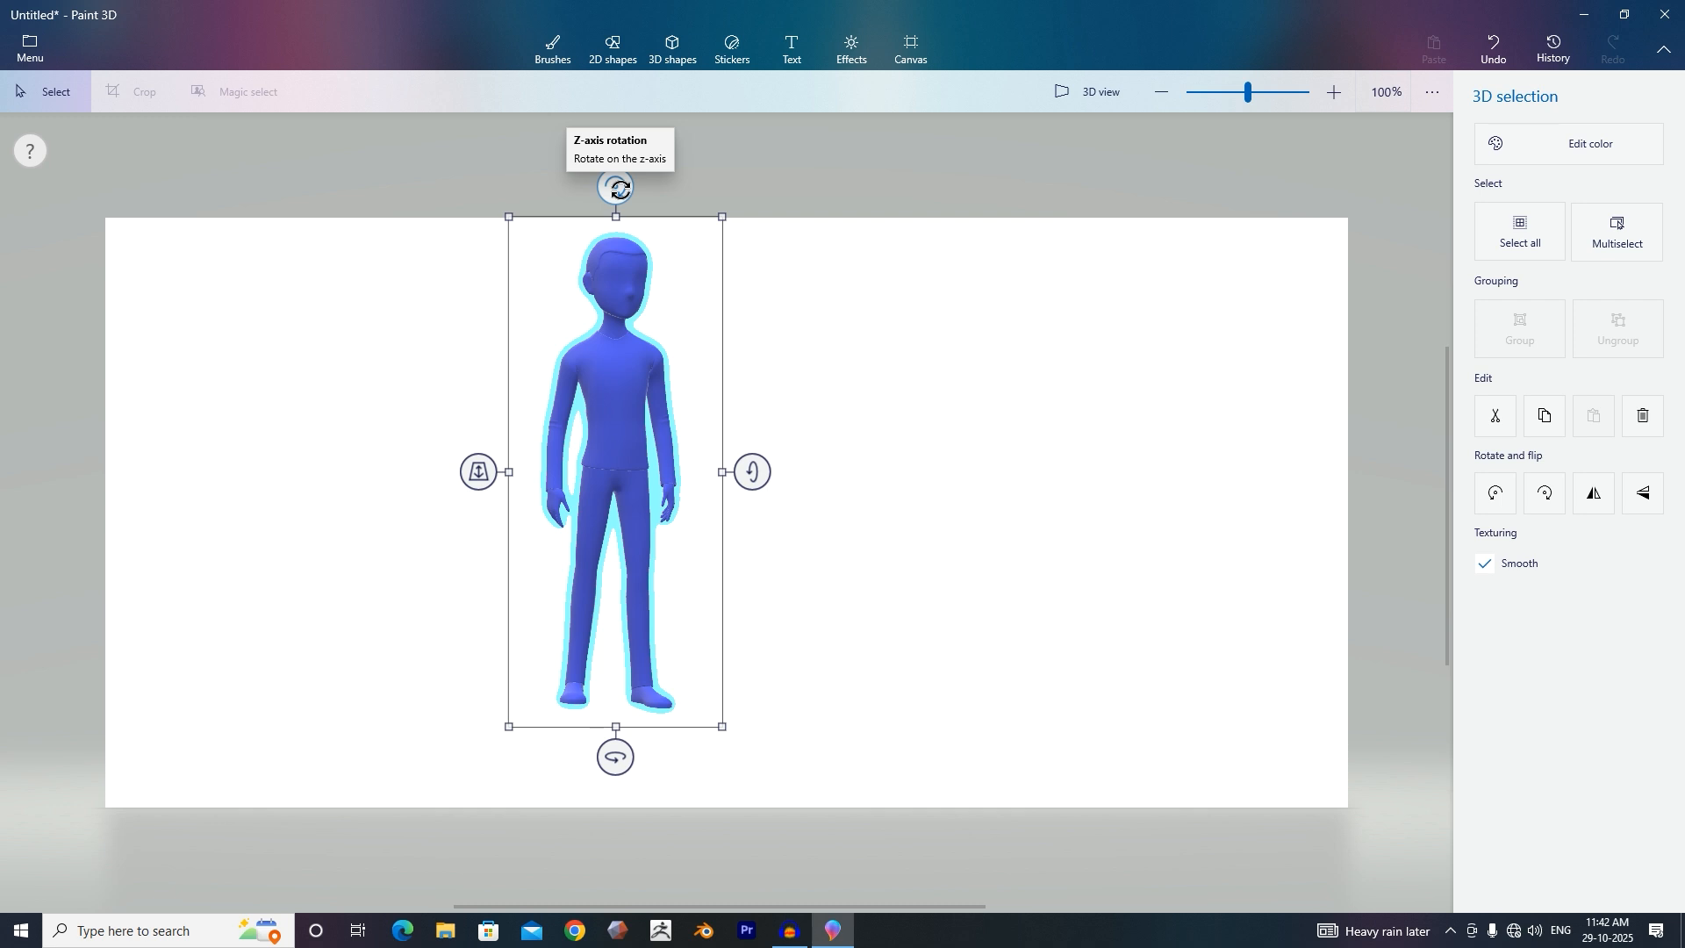
{"action": "left_click_drag", "start_coordinate": [619, 188], "coordinate": [619, 233]}
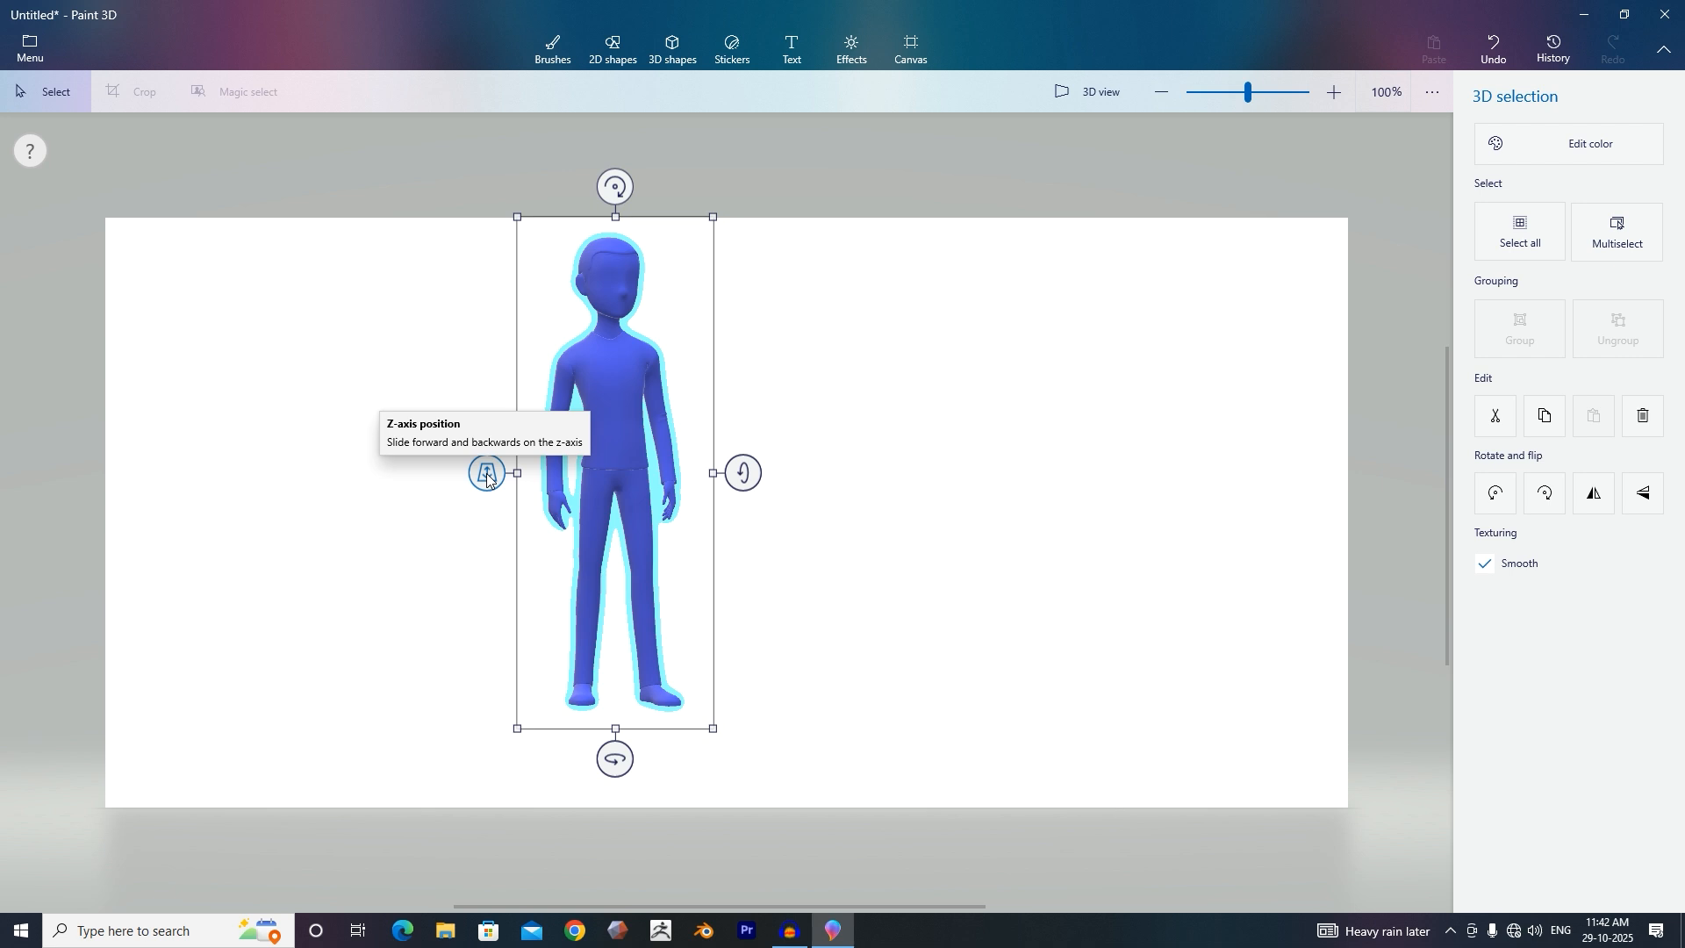
{"action": "mouse_move", "coordinate": [487, 475]}
{"action": "left_mouse_down"}
{"action": "mouse_move", "coordinate": [492, 421]}
{"action": "mouse_move", "coordinate": [489, 512]}
{"action": "mouse_move", "coordinate": [489, 413]}
{"action": "left_mouse_up"}
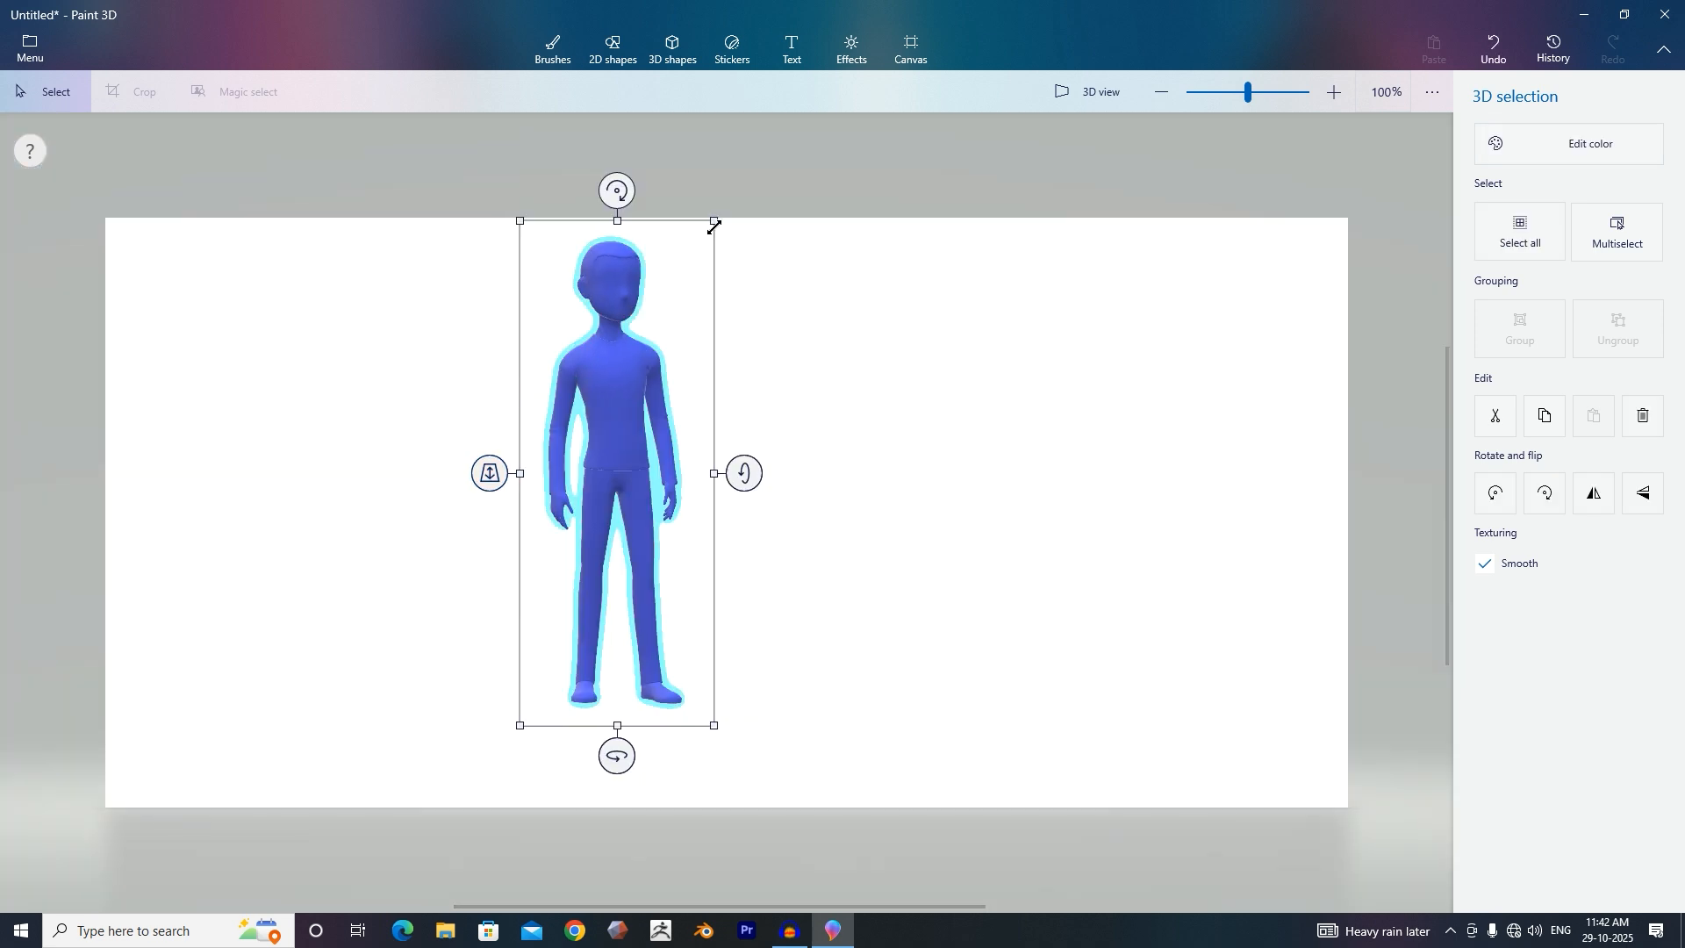
{"action": "mouse_move", "coordinate": [713, 226]}
{"action": "left_mouse_down"}
{"action": "mouse_move", "coordinate": [737, 200]}
{"action": "mouse_move", "coordinate": [688, 244]}
{"action": "mouse_move", "coordinate": [720, 210]}
{"action": "left_mouse_up"}
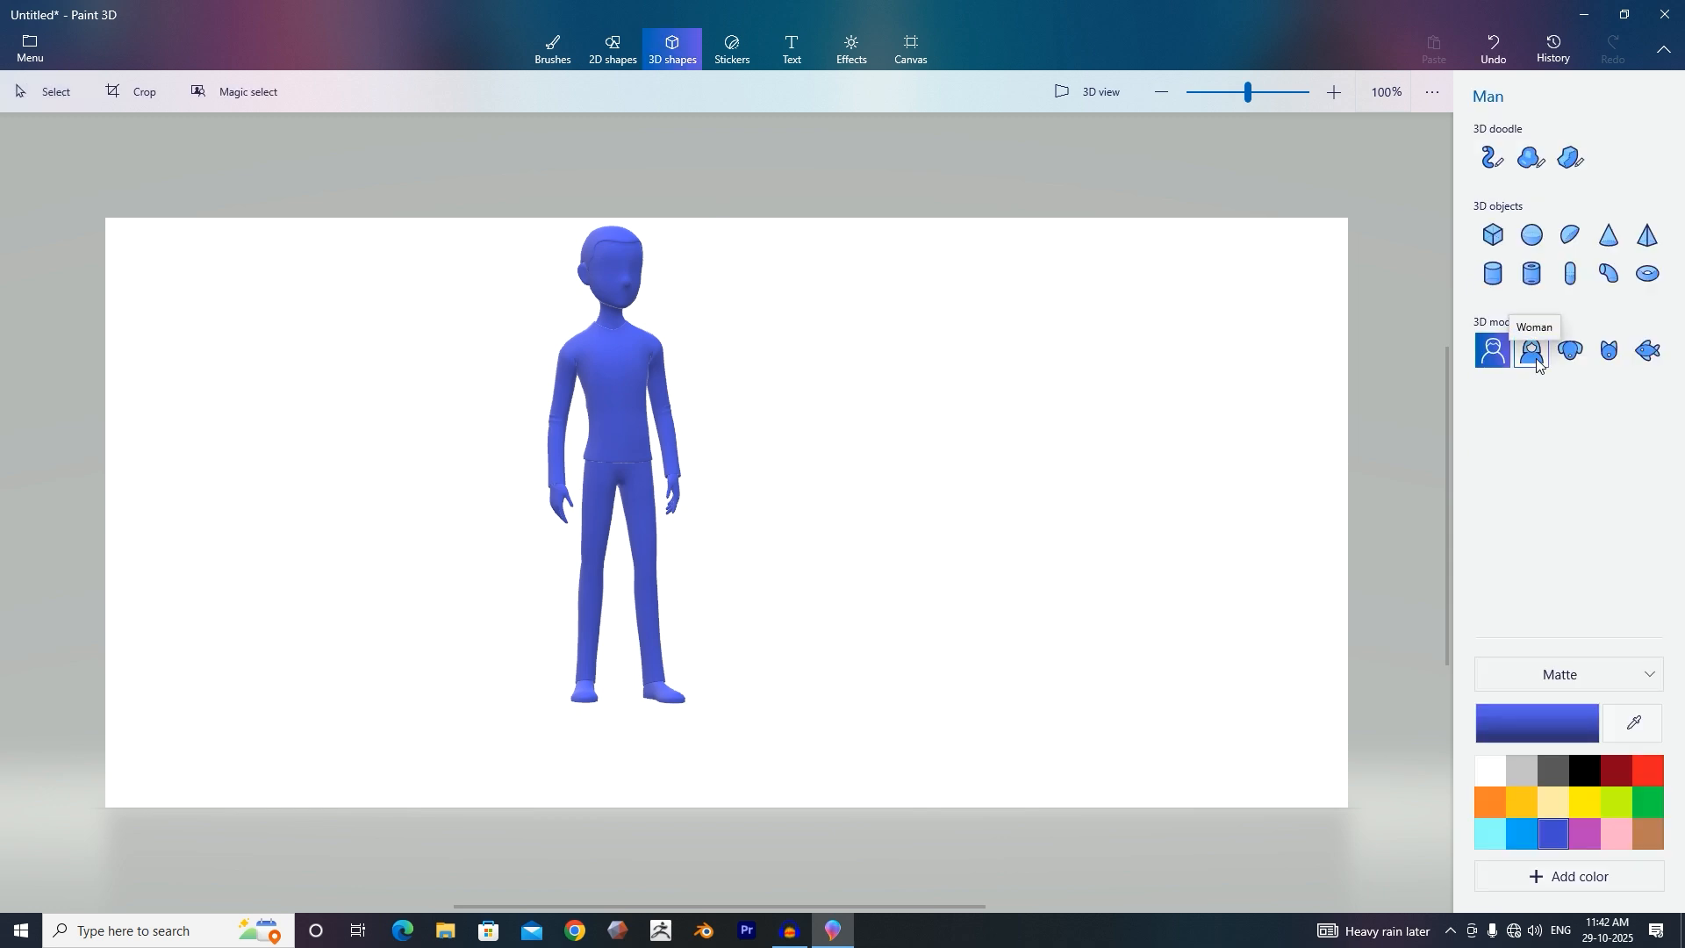
Add the Woman and Dog 3D models to the right of the man.
{"action": "left_click", "coordinate": [1534, 353]}
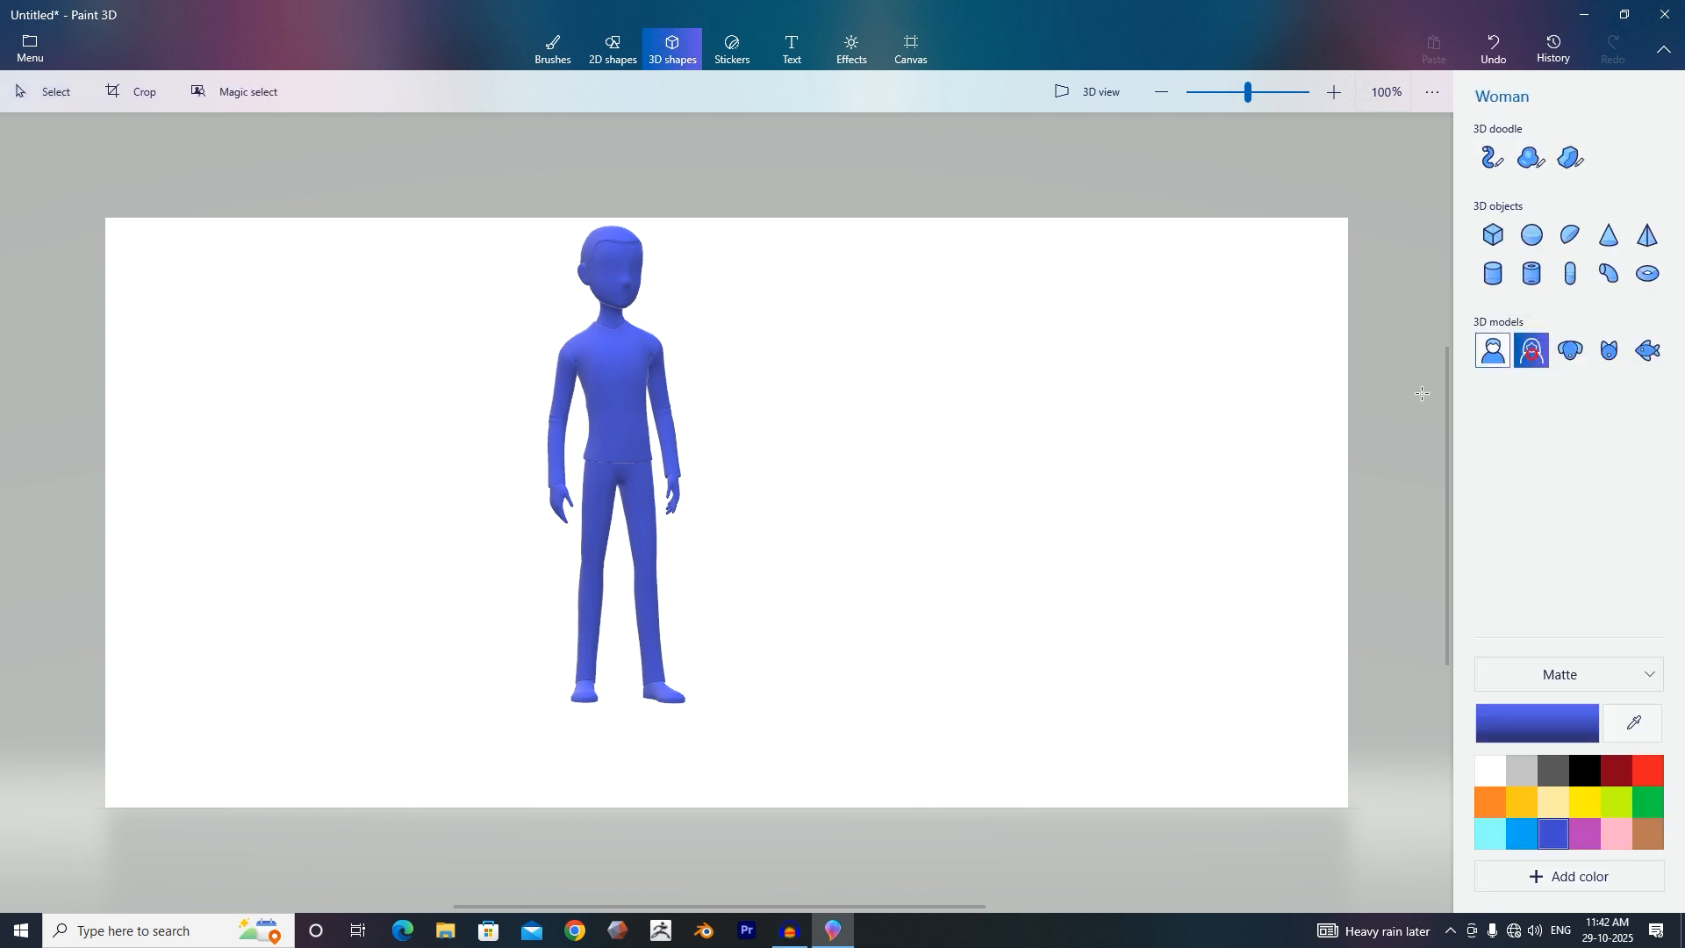
{"action": "left_click", "coordinate": [864, 464]}
{"action": "left_click", "coordinate": [1572, 352]}
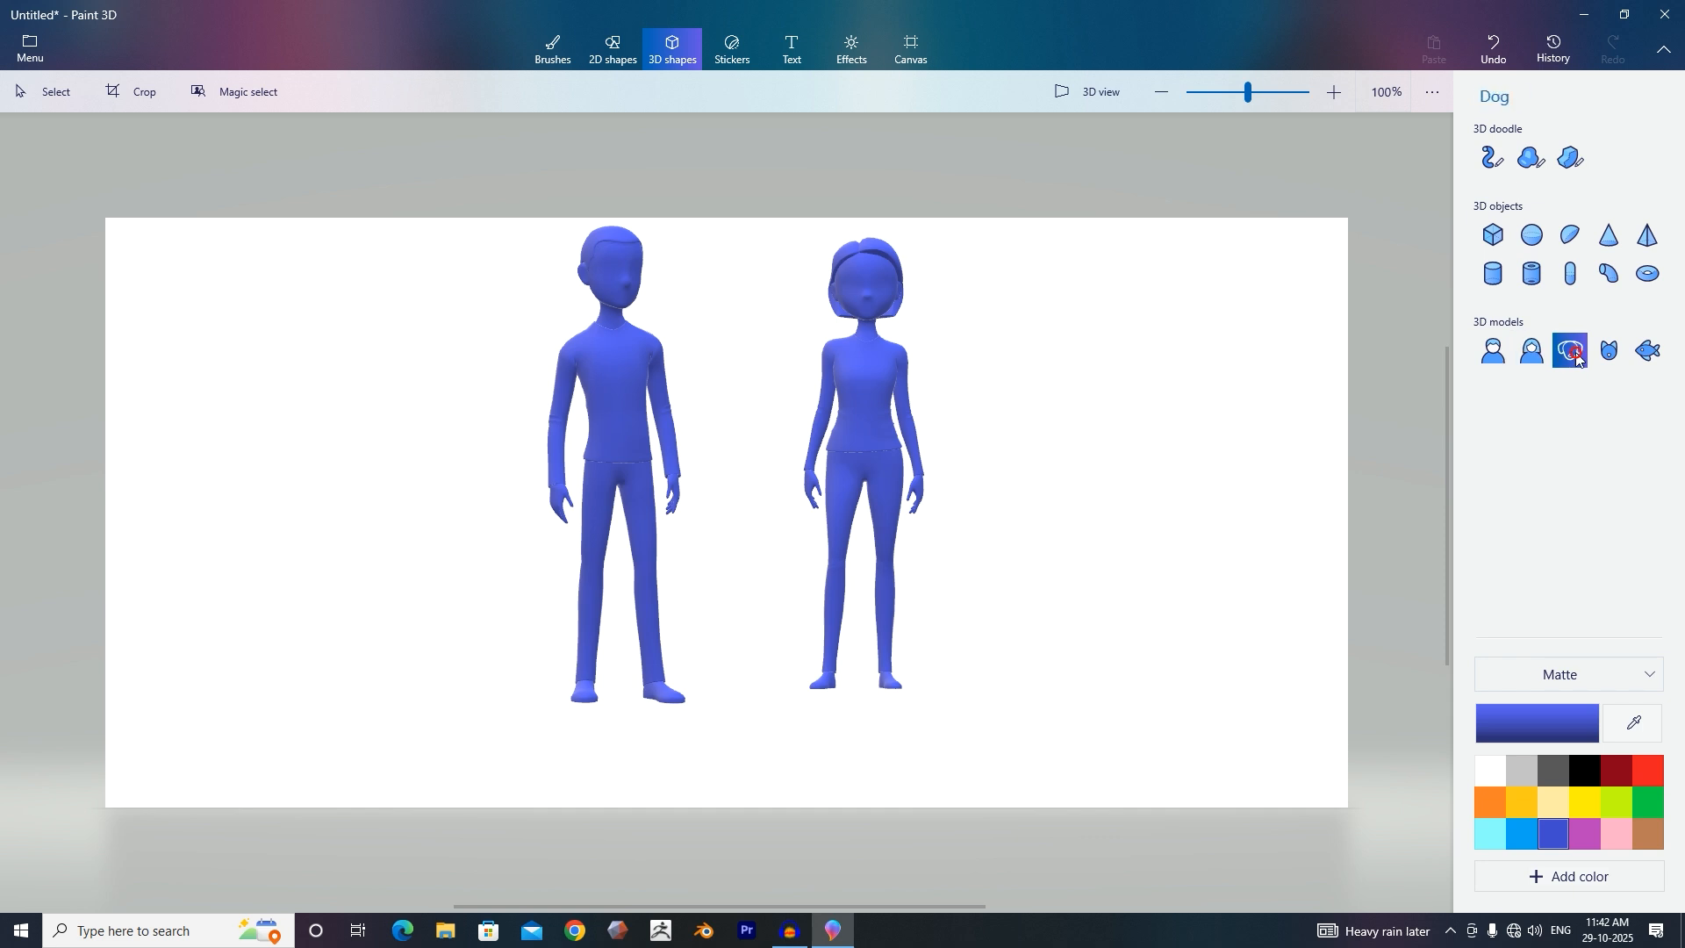
{"action": "left_click", "coordinate": [1108, 436]}
Add the Cat and Fish 3D models to the left of the man.
{"action": "left_click", "coordinate": [1608, 352]}
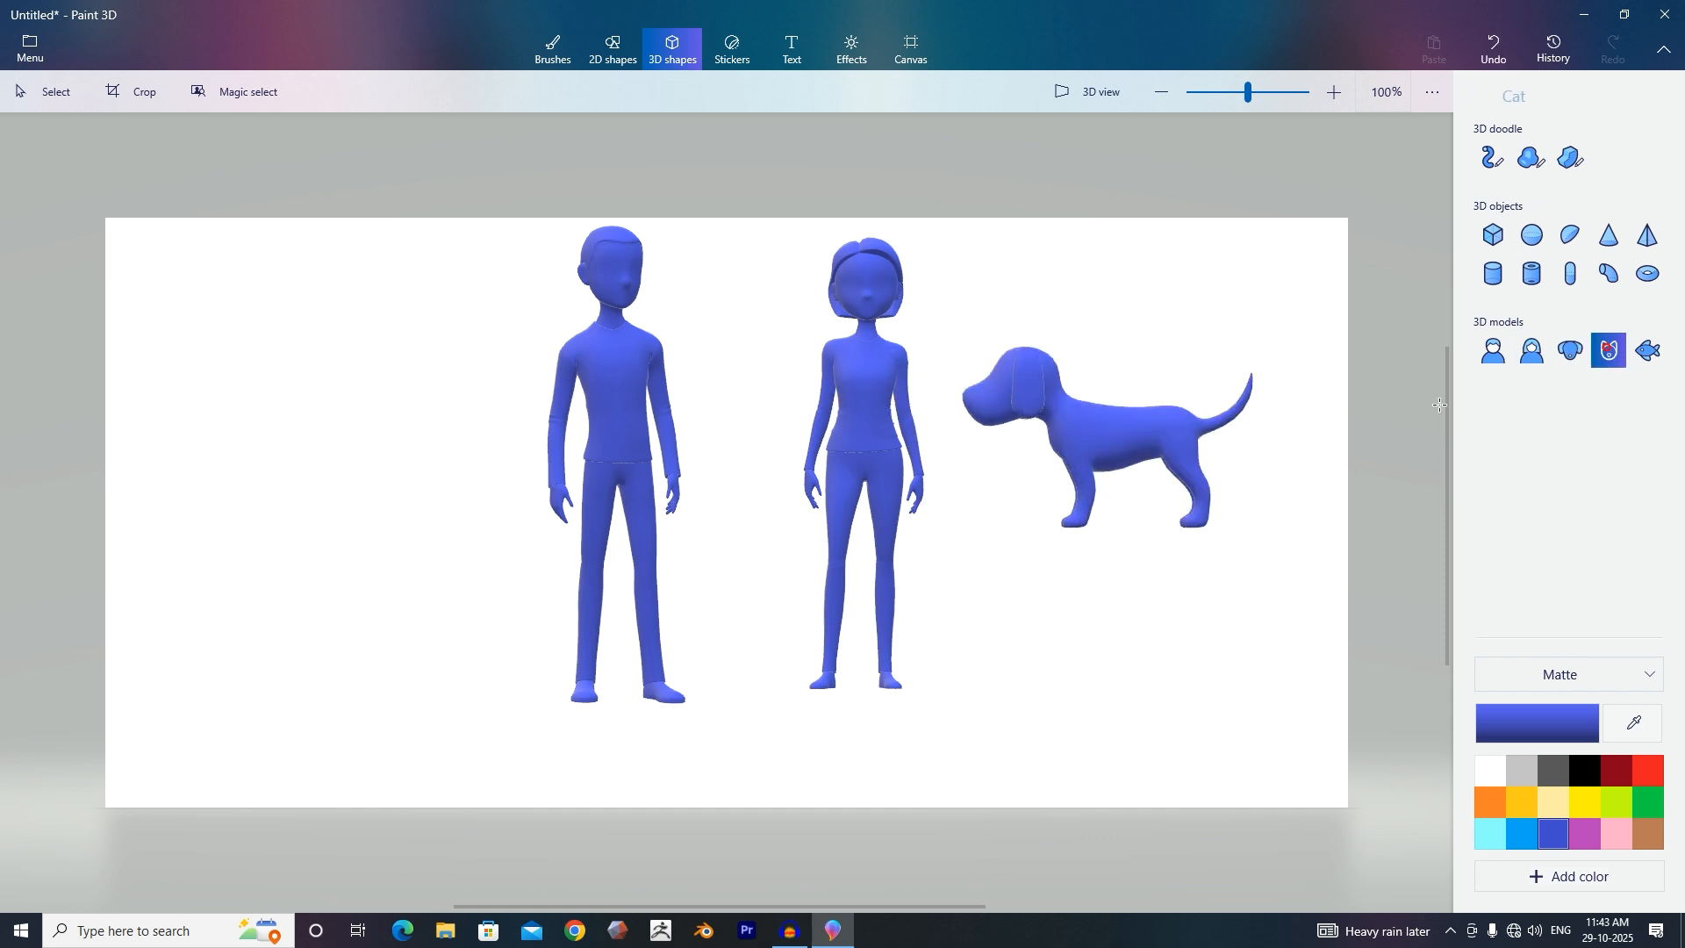
{"action": "left_click", "coordinate": [438, 470]}
{"action": "left_click", "coordinate": [672, 49]}
{"action": "left_click", "coordinate": [1648, 351]}
{"action": "left_click", "coordinate": [259, 459]}
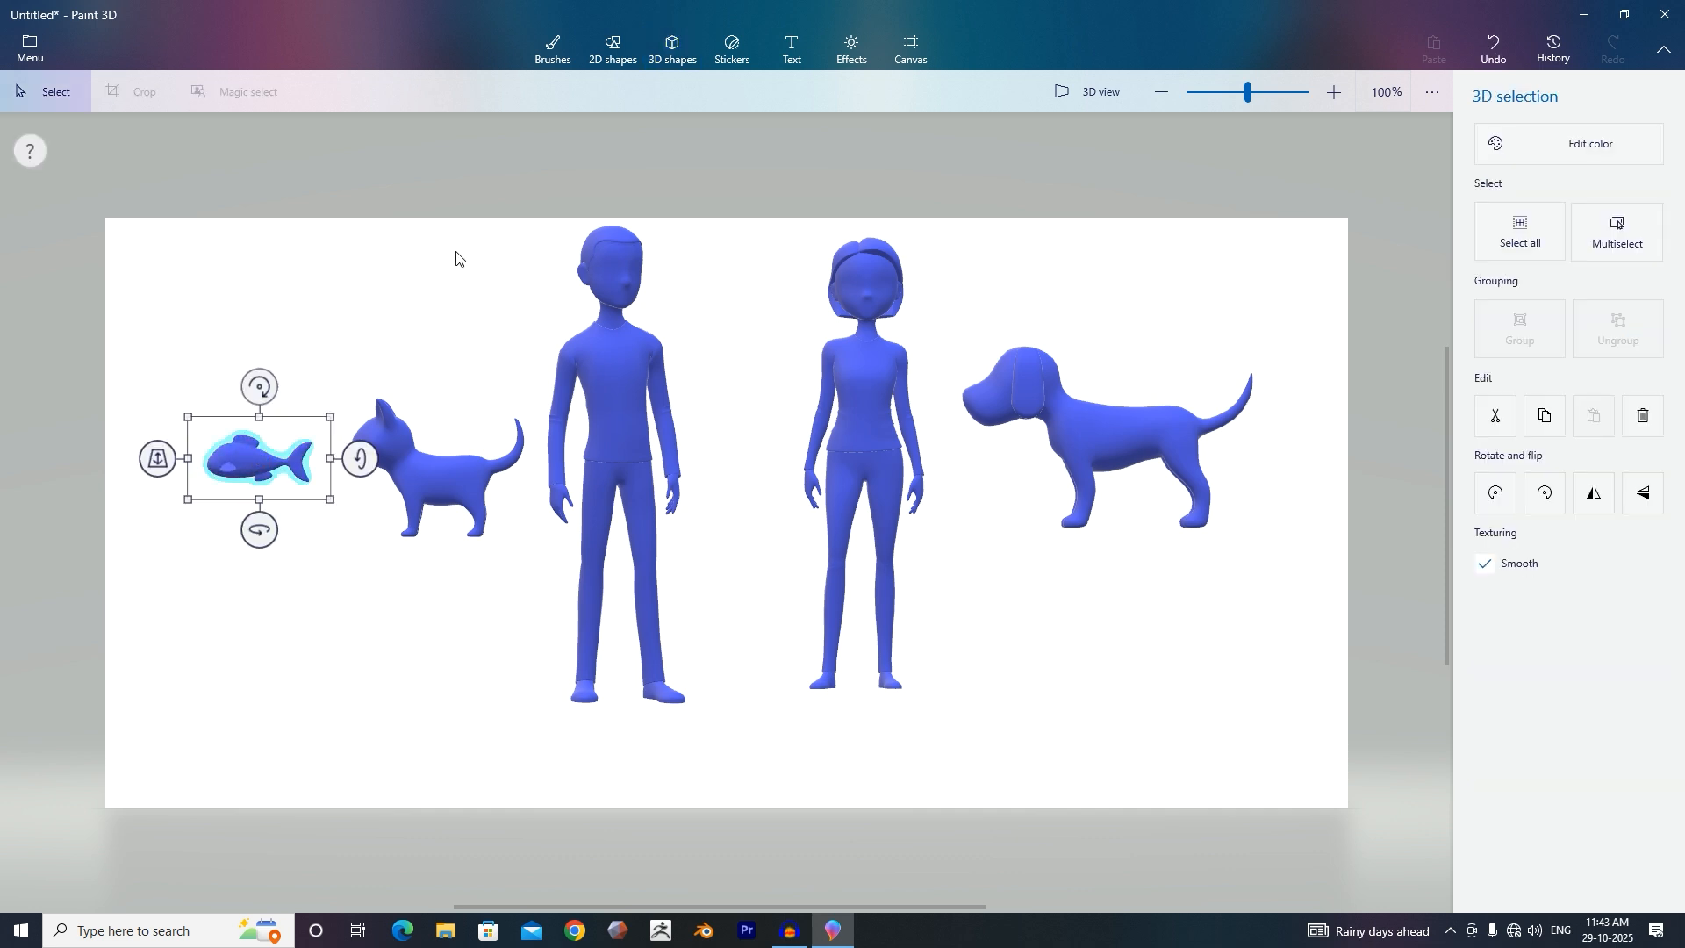
Pick red and use the Fill tool on the dog model.
{"action": "left_click", "coordinate": [553, 49]}
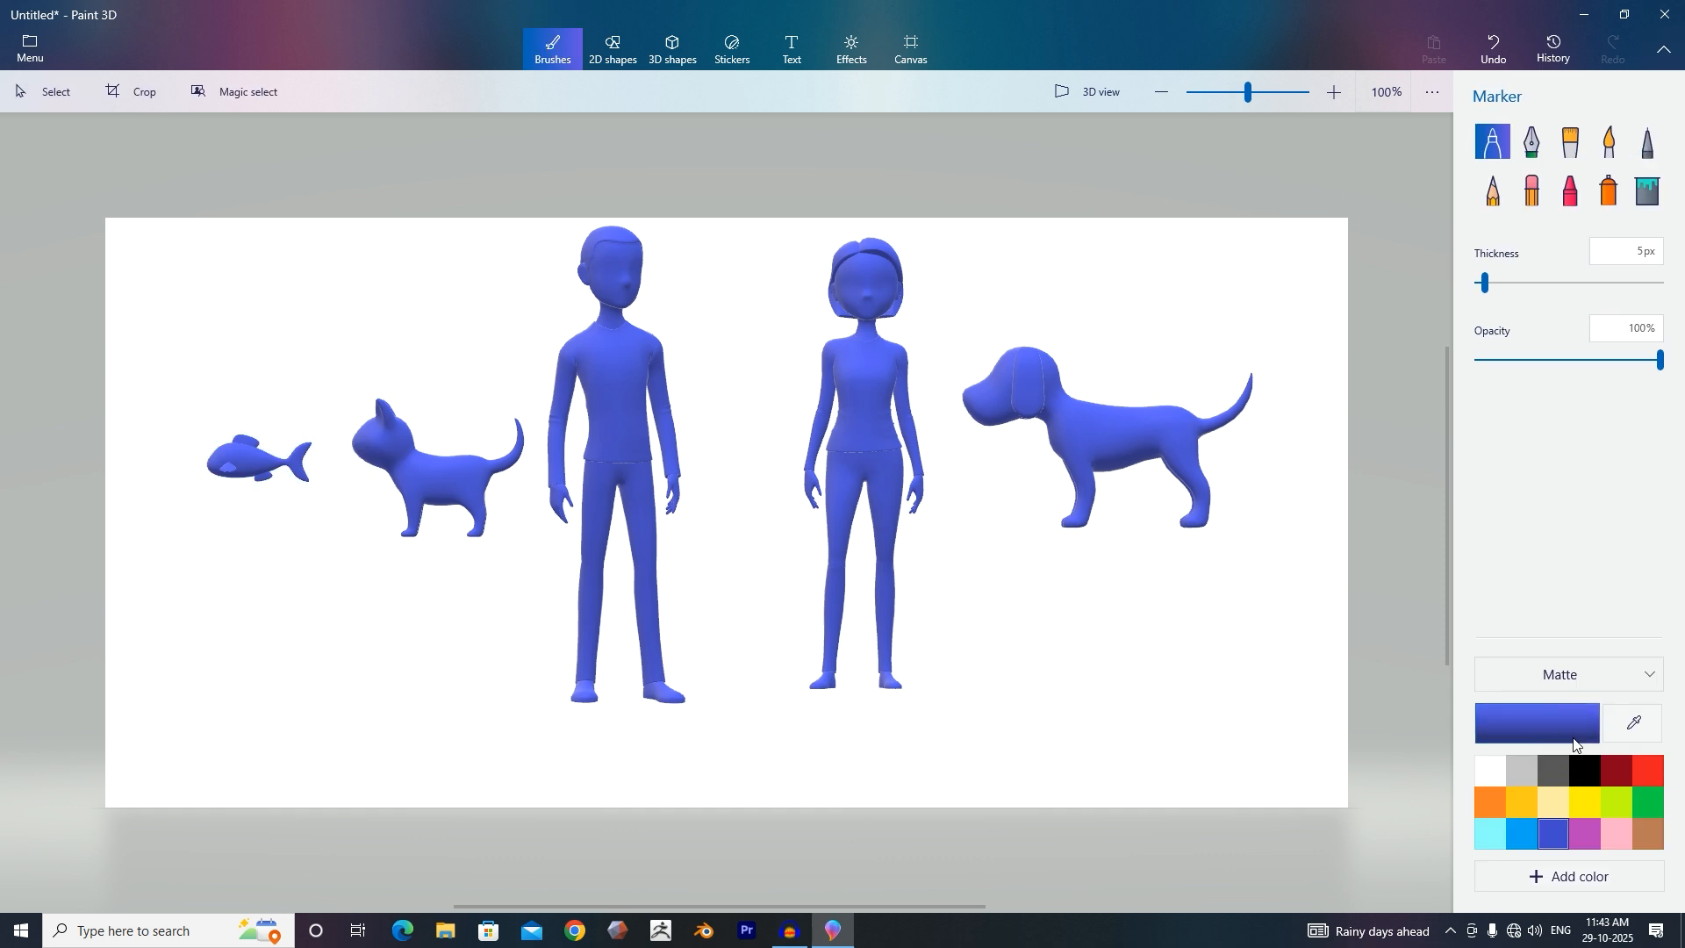
{"action": "left_click", "coordinate": [1648, 777]}
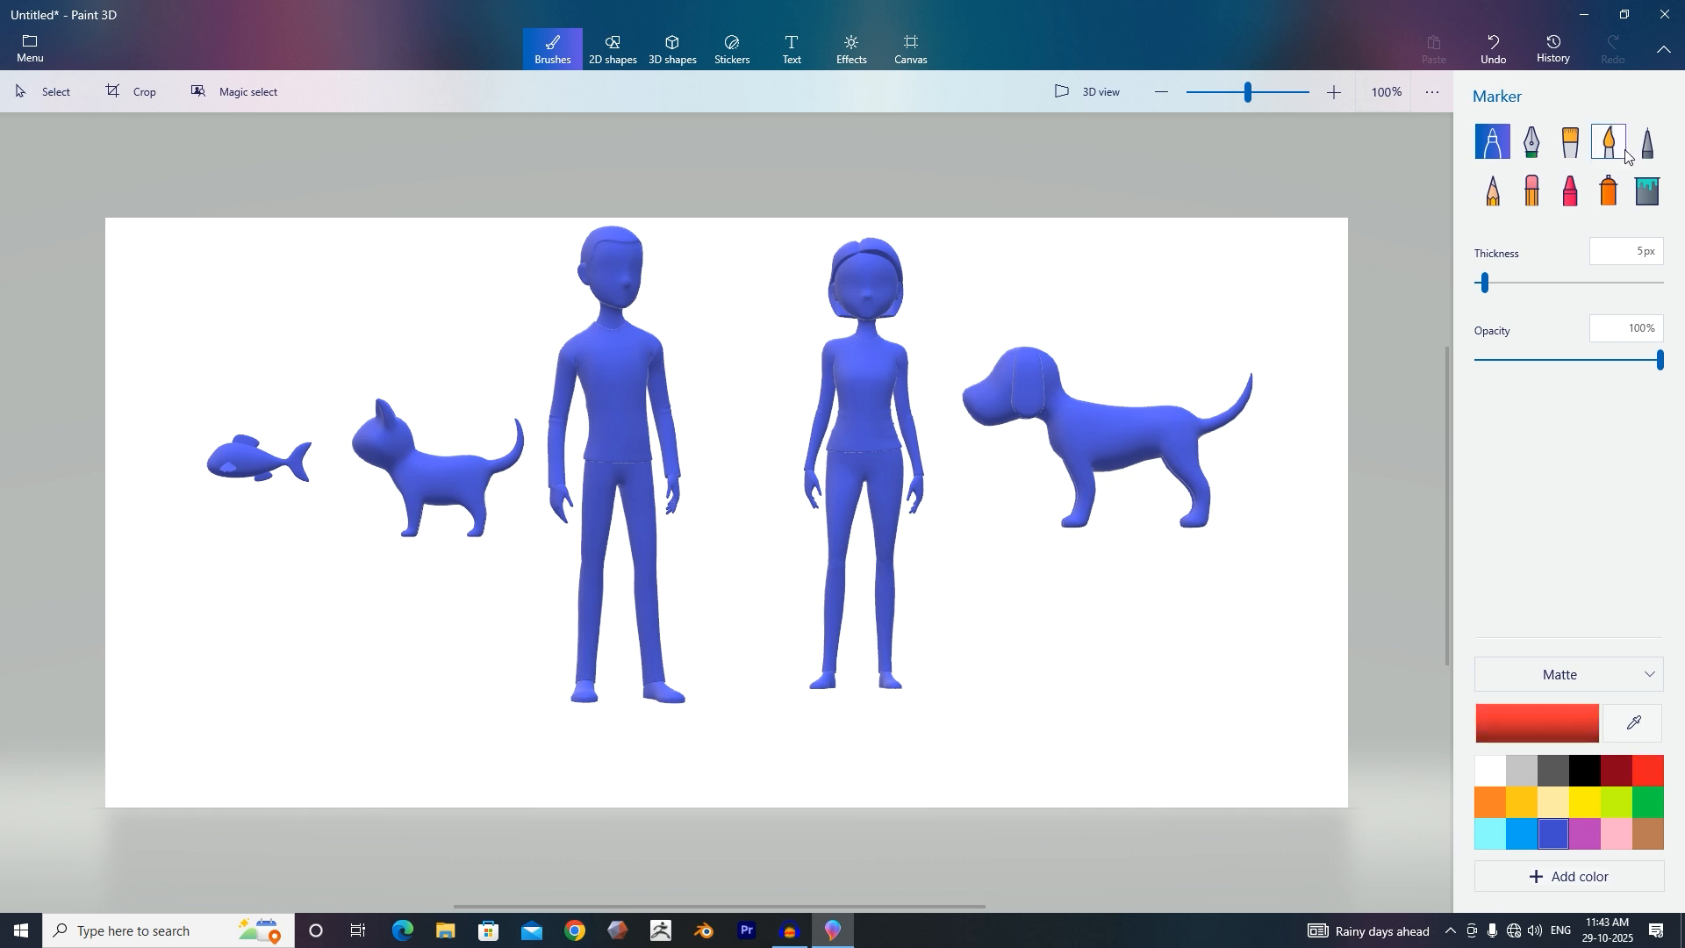
{"action": "left_click", "coordinate": [1650, 190]}
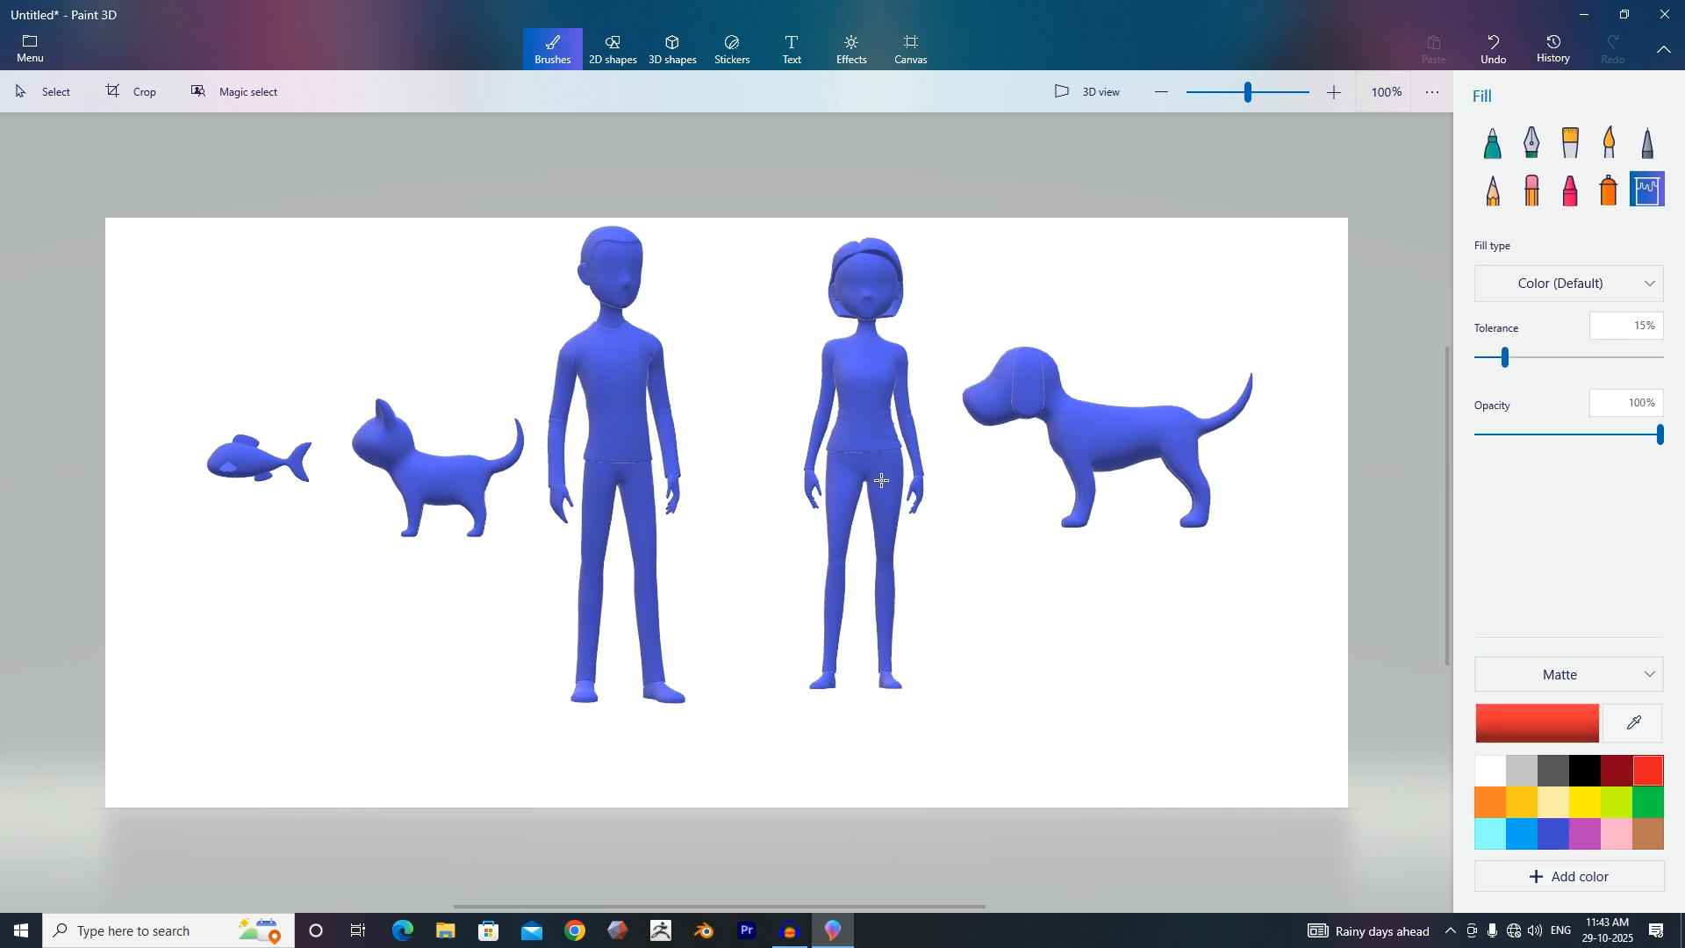
{"action": "left_click", "coordinate": [1093, 433]}
On a blank canvas, add a red cube at the upper left and a sphere beside it.
{"action": "left_click", "coordinate": [654, 52]}
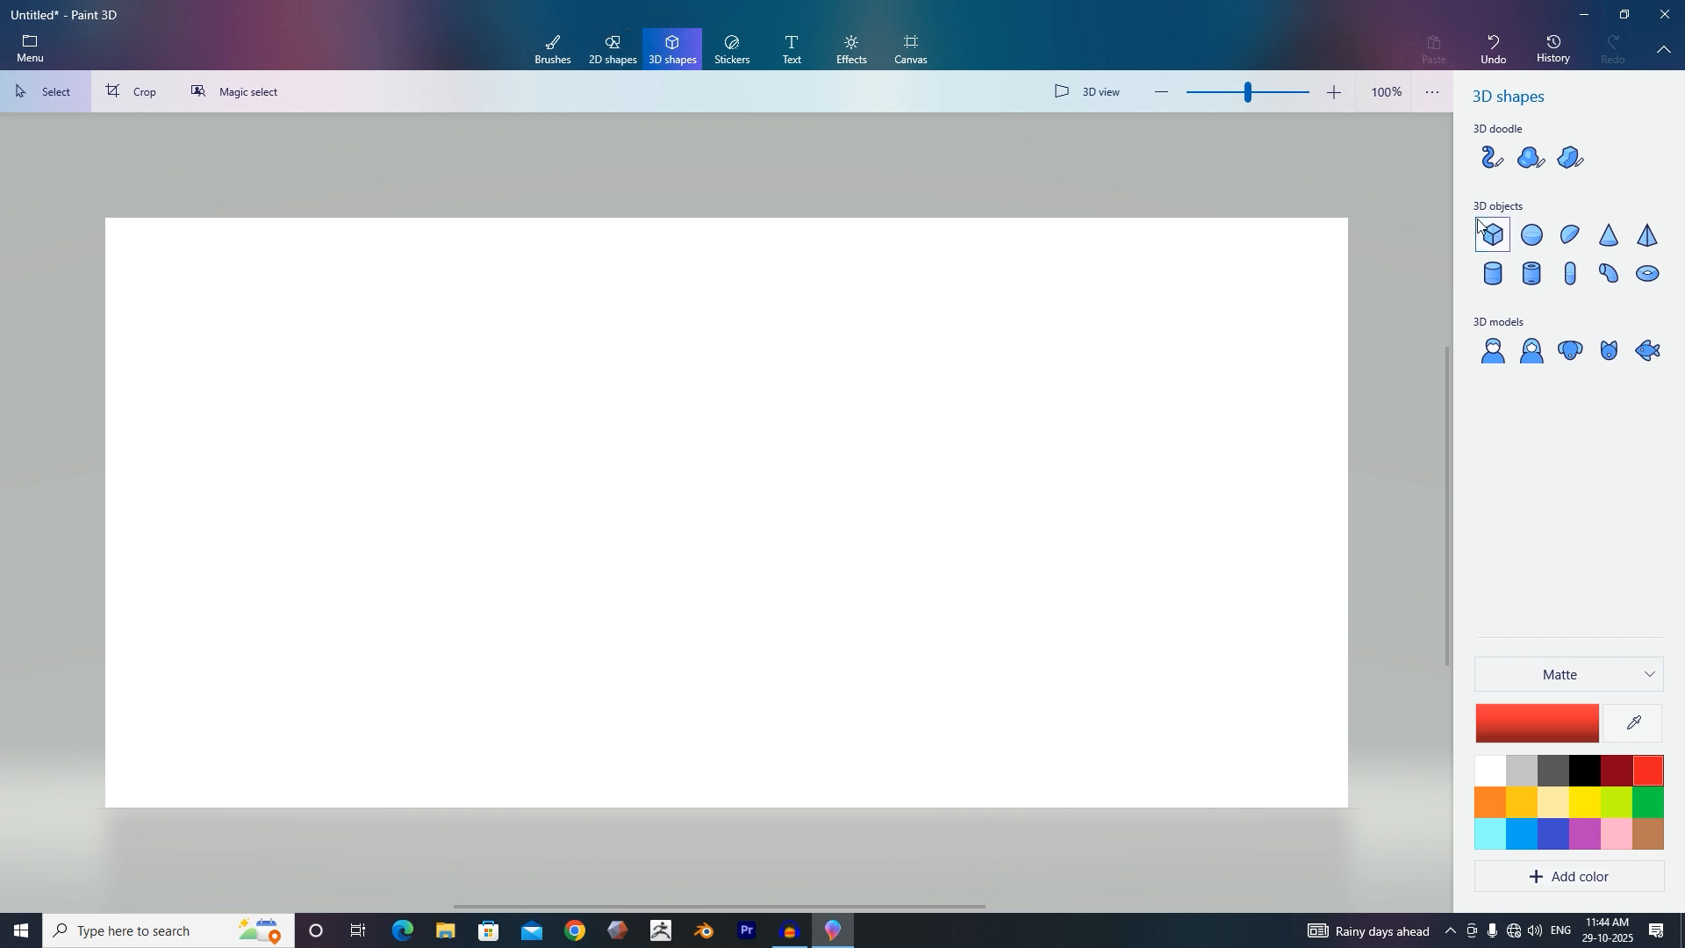
{"action": "left_click", "coordinate": [1498, 237]}
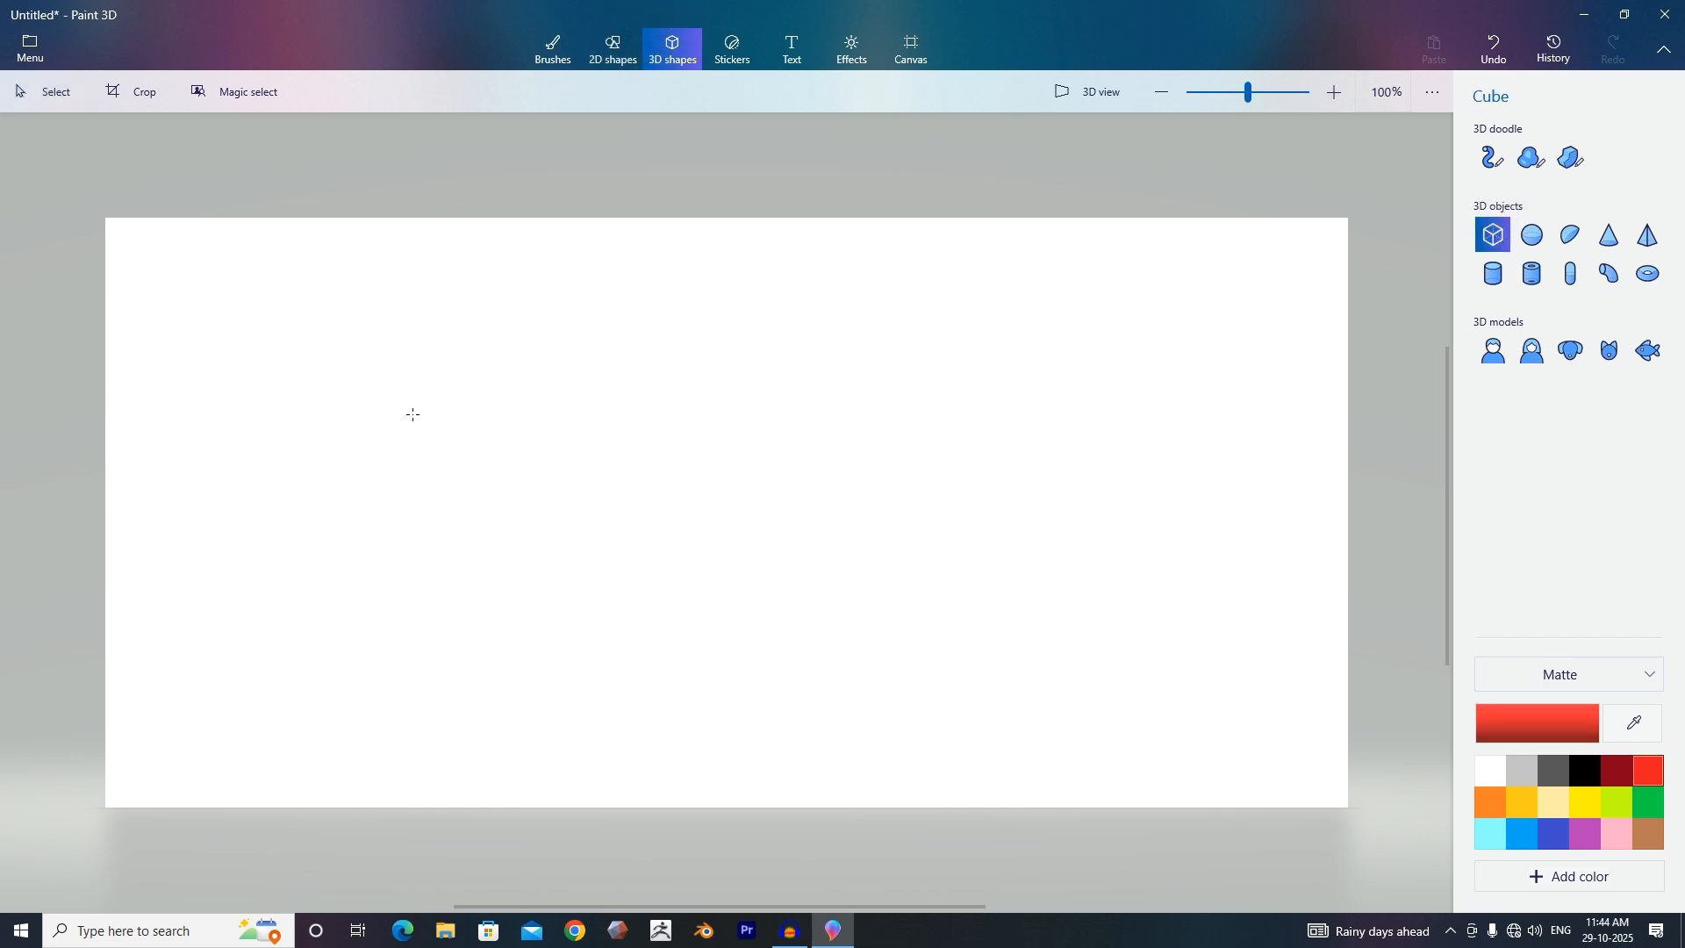
{"action": "left_click", "coordinate": [303, 383]}
{"action": "key", "text": "Escape"}
{"action": "left_click", "coordinate": [1532, 239]}
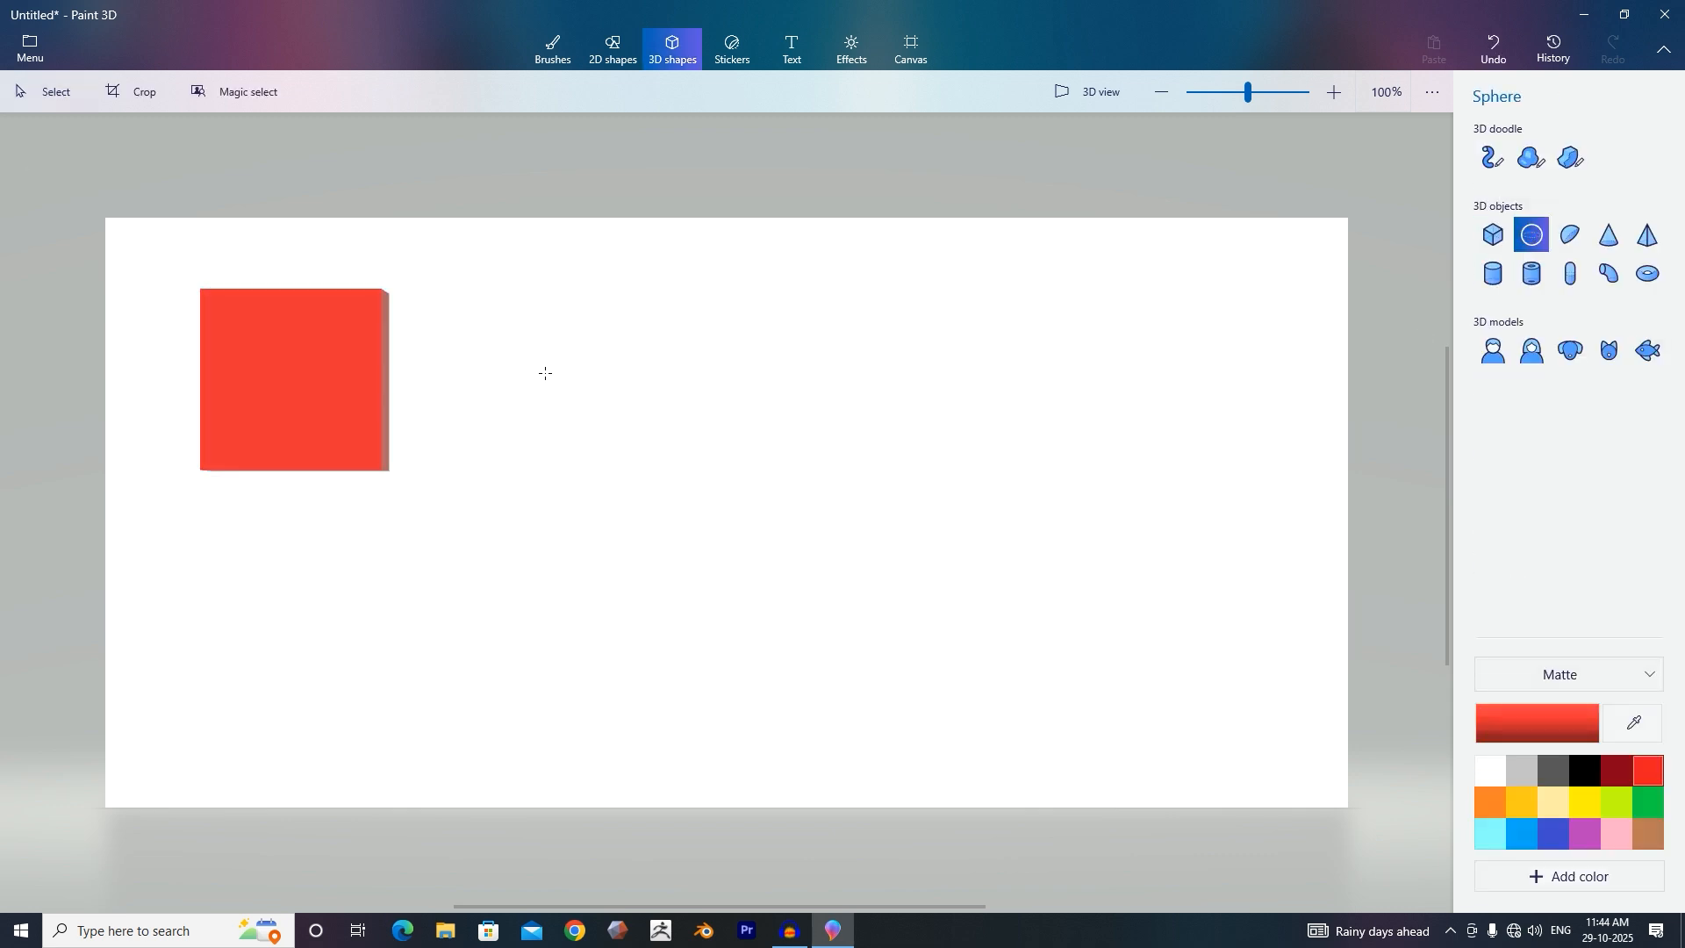
{"action": "left_click", "coordinate": [545, 373]}
{"action": "key", "text": "Escape"}
Add a hemisphere and a cone to the right of the sphere in the top row.
{"action": "left_click", "coordinate": [1571, 235]}
{"action": "left_click", "coordinate": [742, 370]}
{"action": "key", "text": "Escape"}
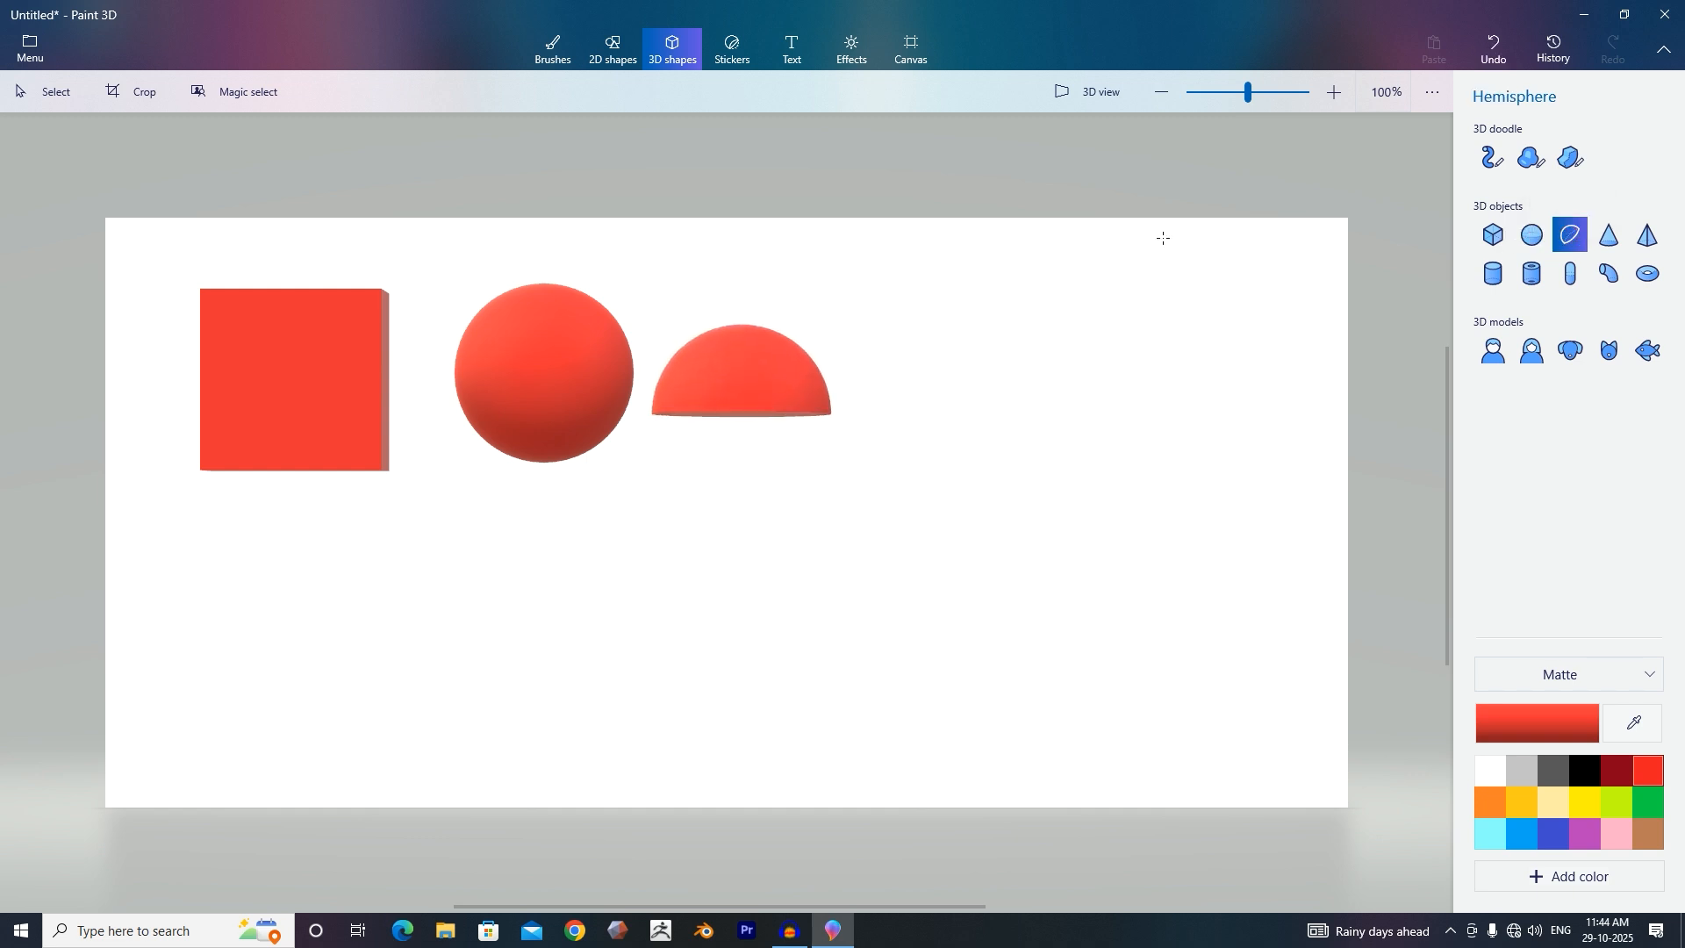
{"action": "left_click", "coordinate": [1609, 235]}
{"action": "left_click", "coordinate": [948, 378]}
{"action": "key", "text": "Escape"}
Add a pyramid at the end of the top row and a cylinder starting a second row.
{"action": "left_click", "coordinate": [1649, 237]}
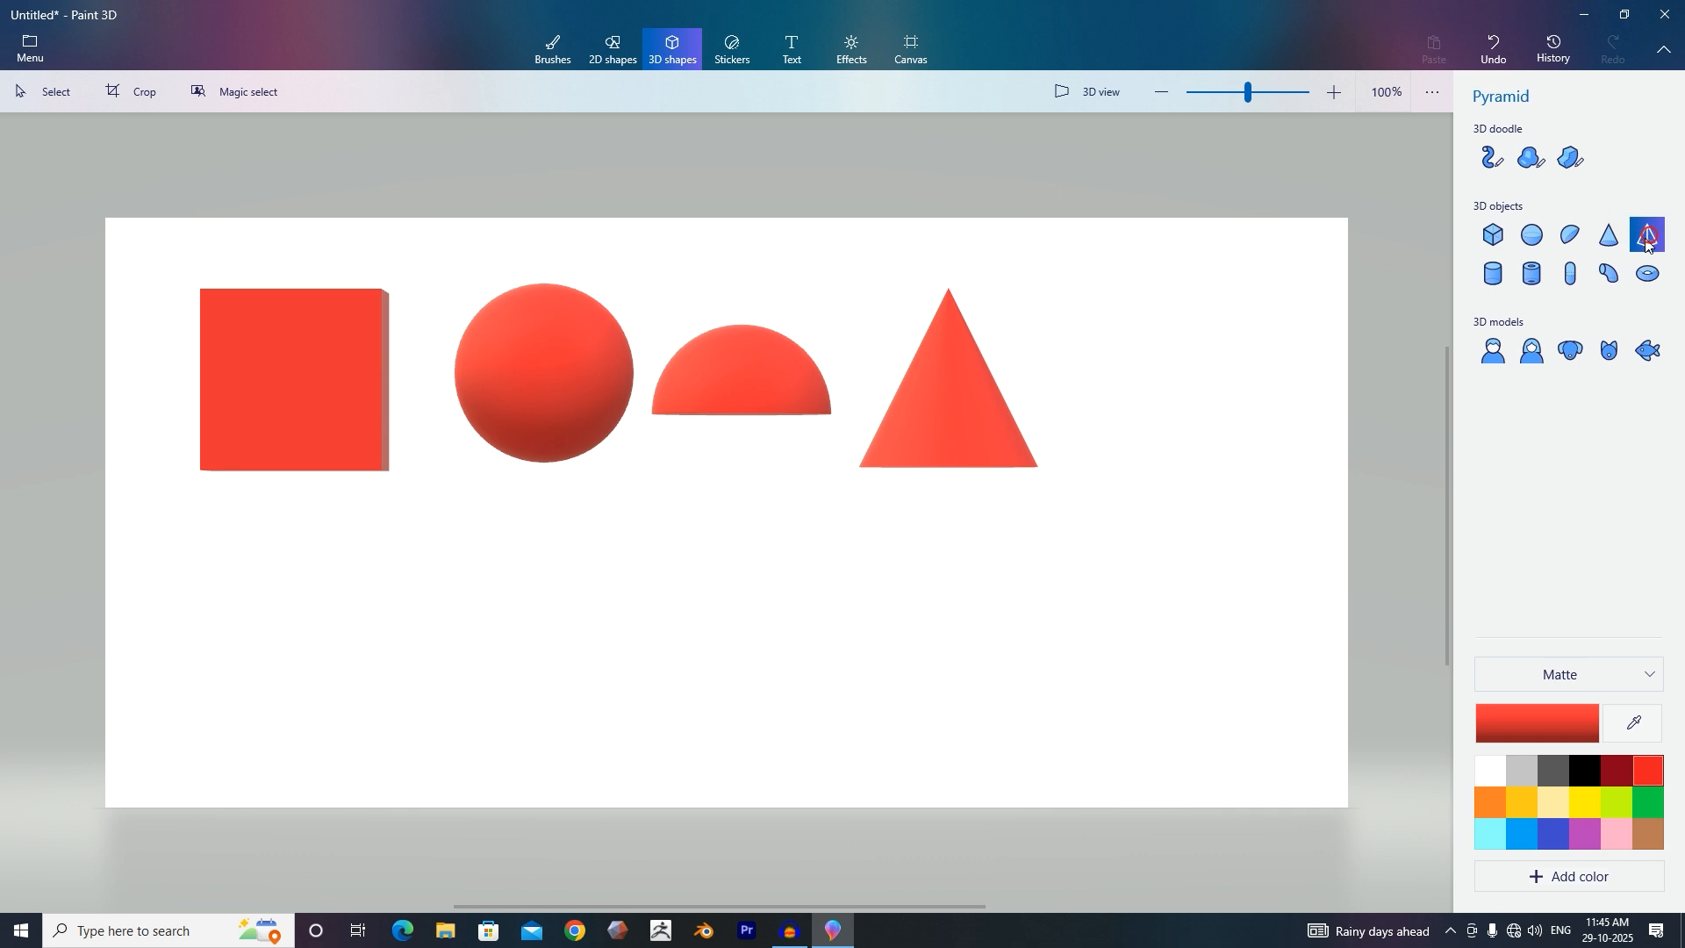
{"action": "left_click", "coordinate": [1204, 359]}
{"action": "key", "text": "Escape"}
{"action": "left_click", "coordinate": [1493, 273]}
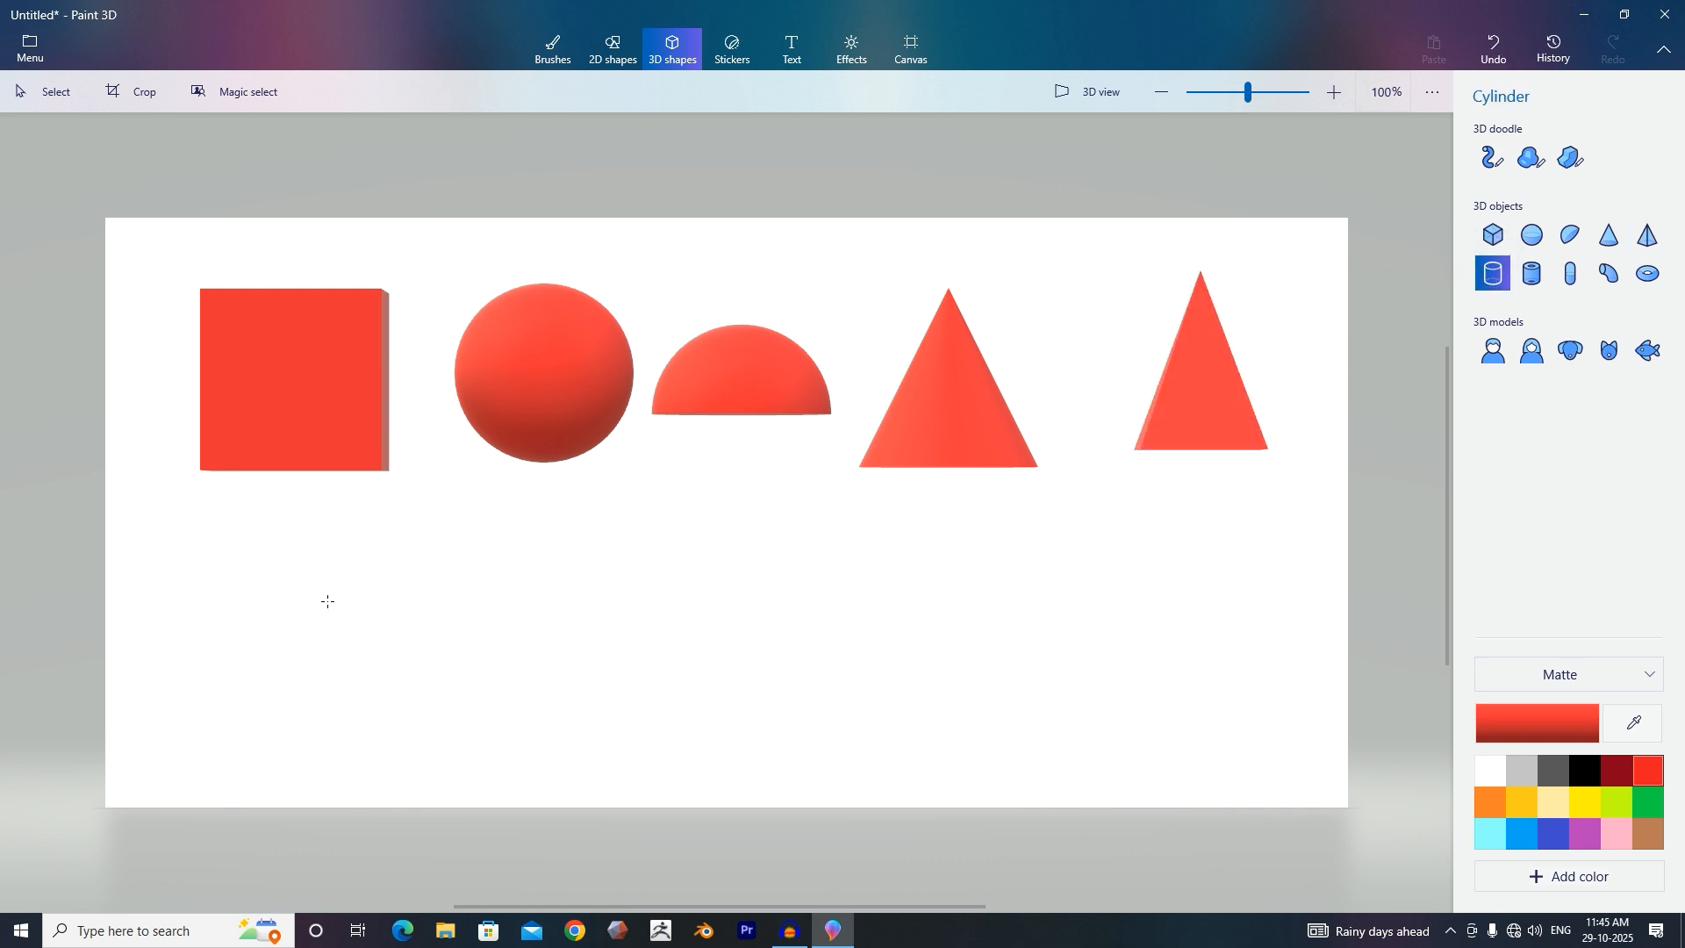
{"action": "left_click", "coordinate": [283, 604]}
{"action": "key", "text": "Escape"}
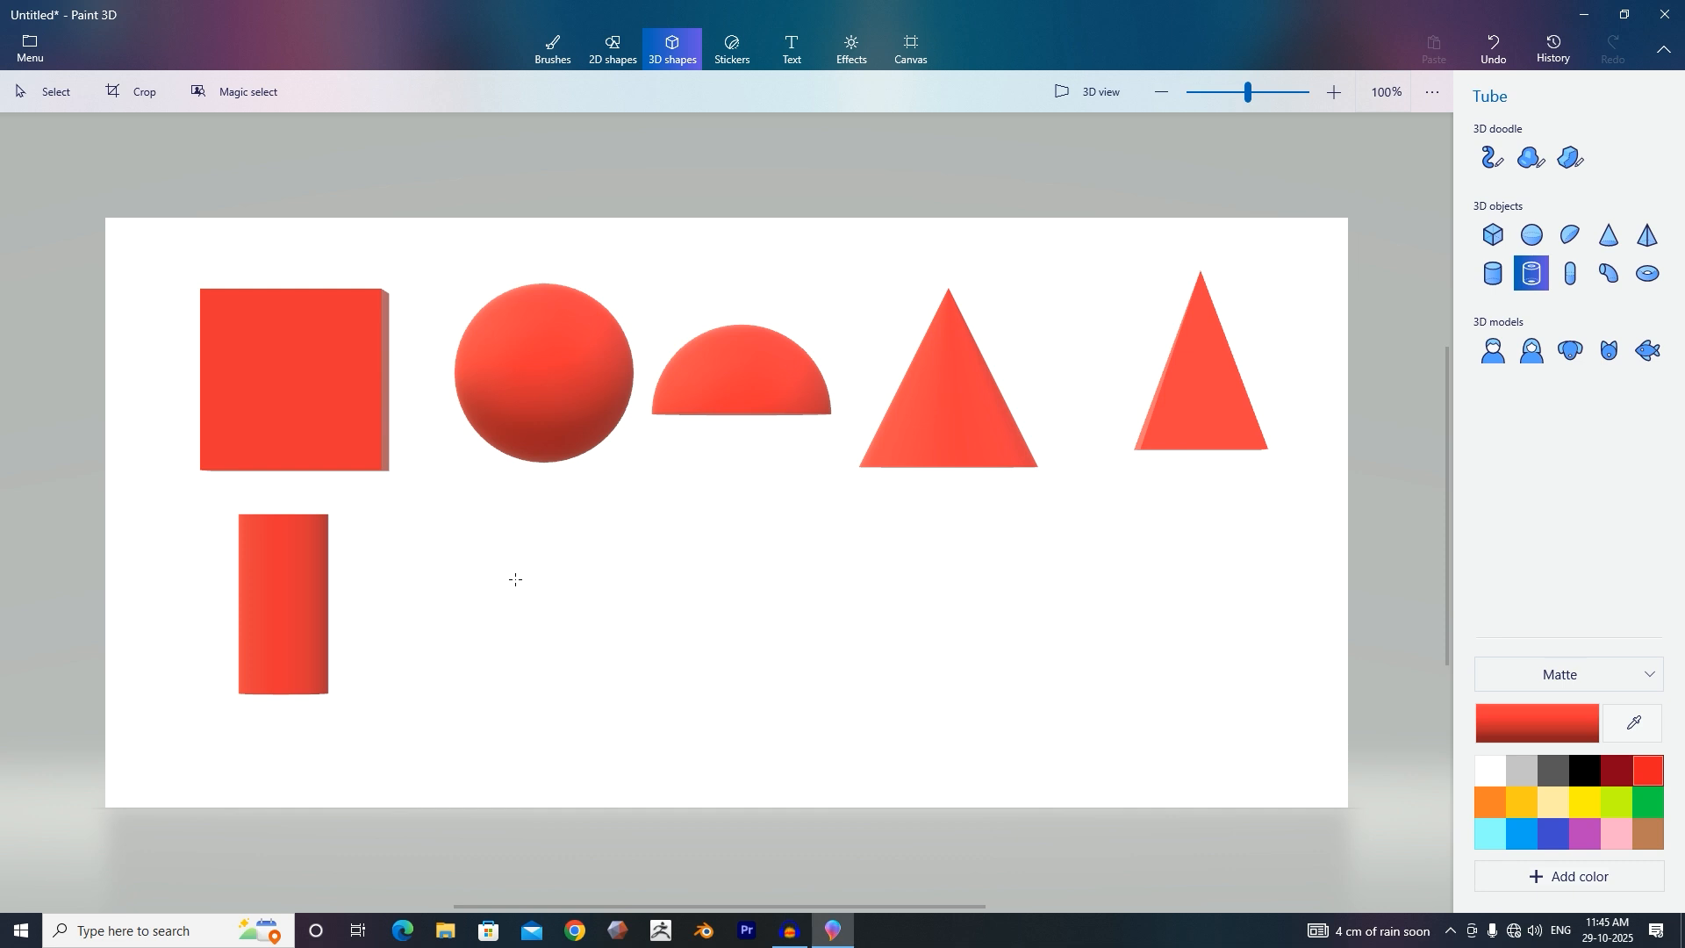
Add a tube and a capsule next to the cylinder in the second row.
{"action": "left_click", "coordinate": [515, 580]}
{"action": "key", "text": "Escape"}
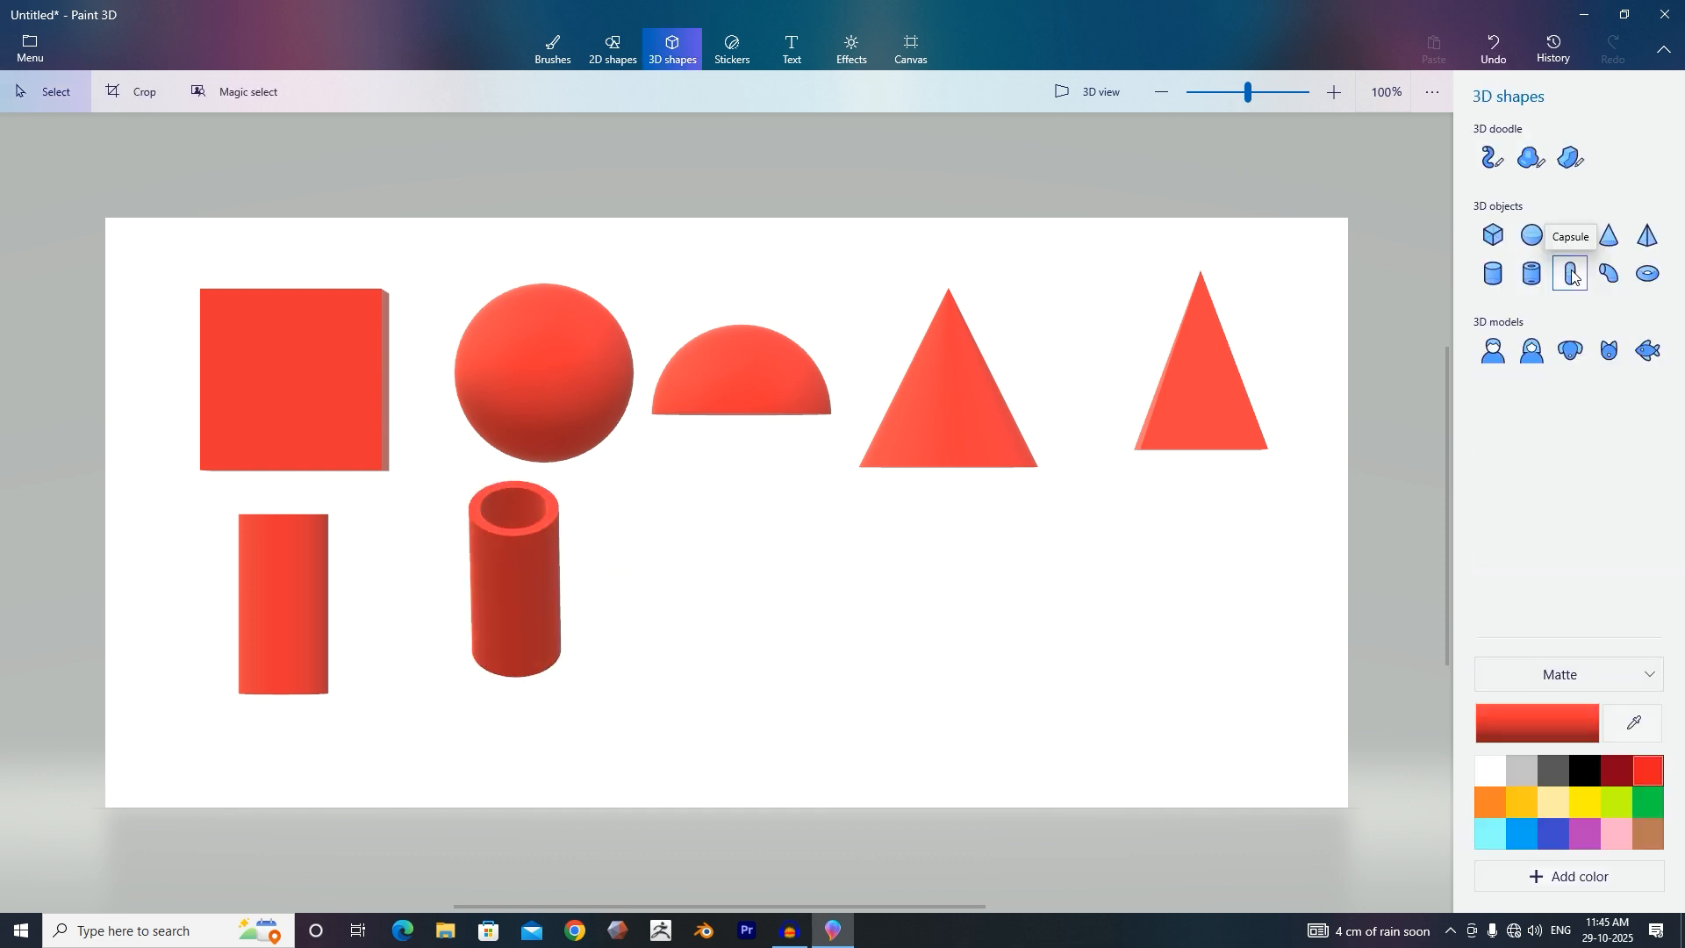
{"action": "left_click", "coordinate": [1572, 275]}
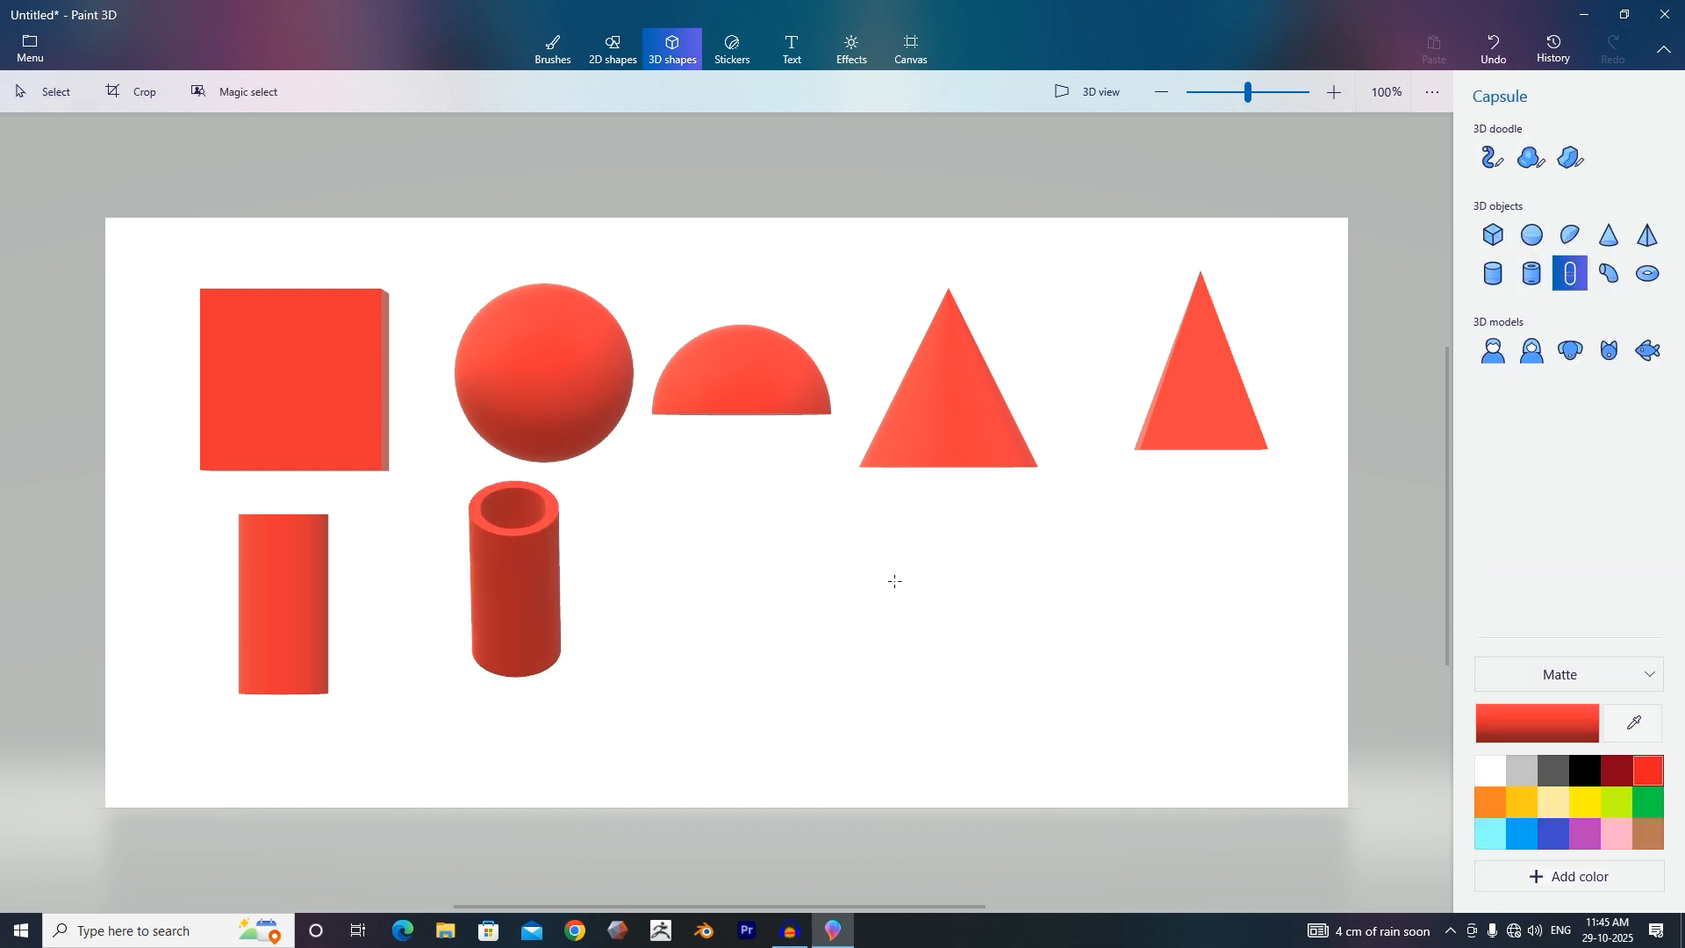
{"action": "left_click", "coordinate": [719, 587]}
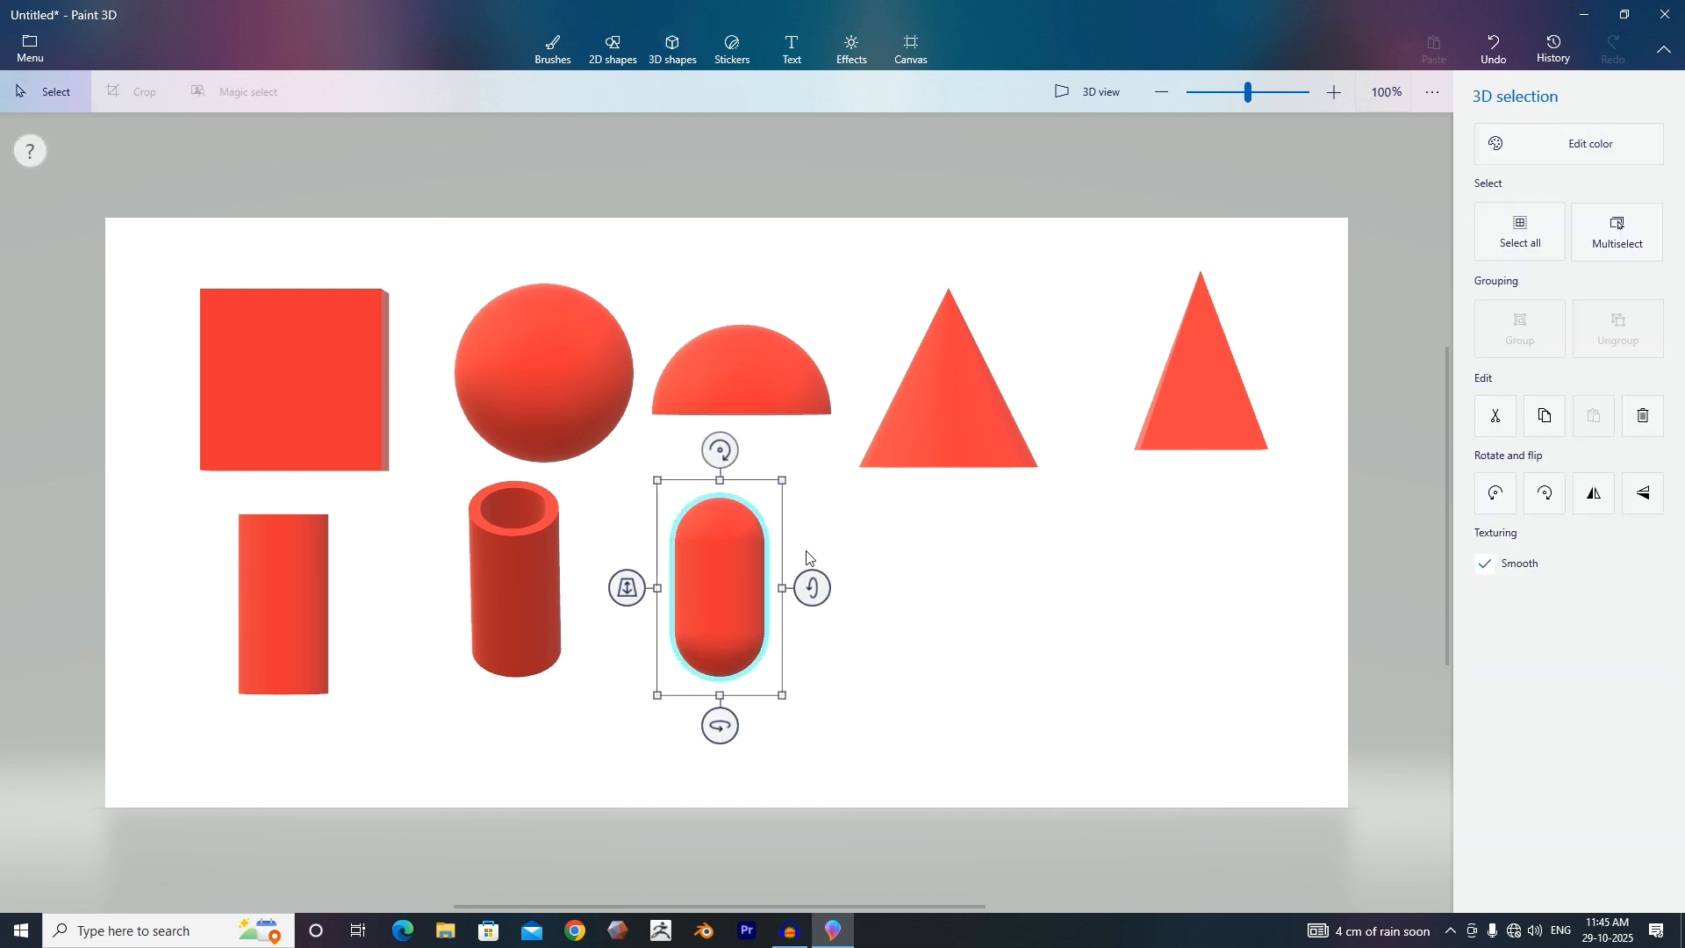
{"action": "key", "text": "Escape"}
Add a curved cylinder after the capsule and choose the donut shape.
{"action": "scroll", "coordinate": [884, 525], "scroll_direction": "down", "scroll_amount": 1}
{"action": "left_click", "coordinate": [910, 526]}
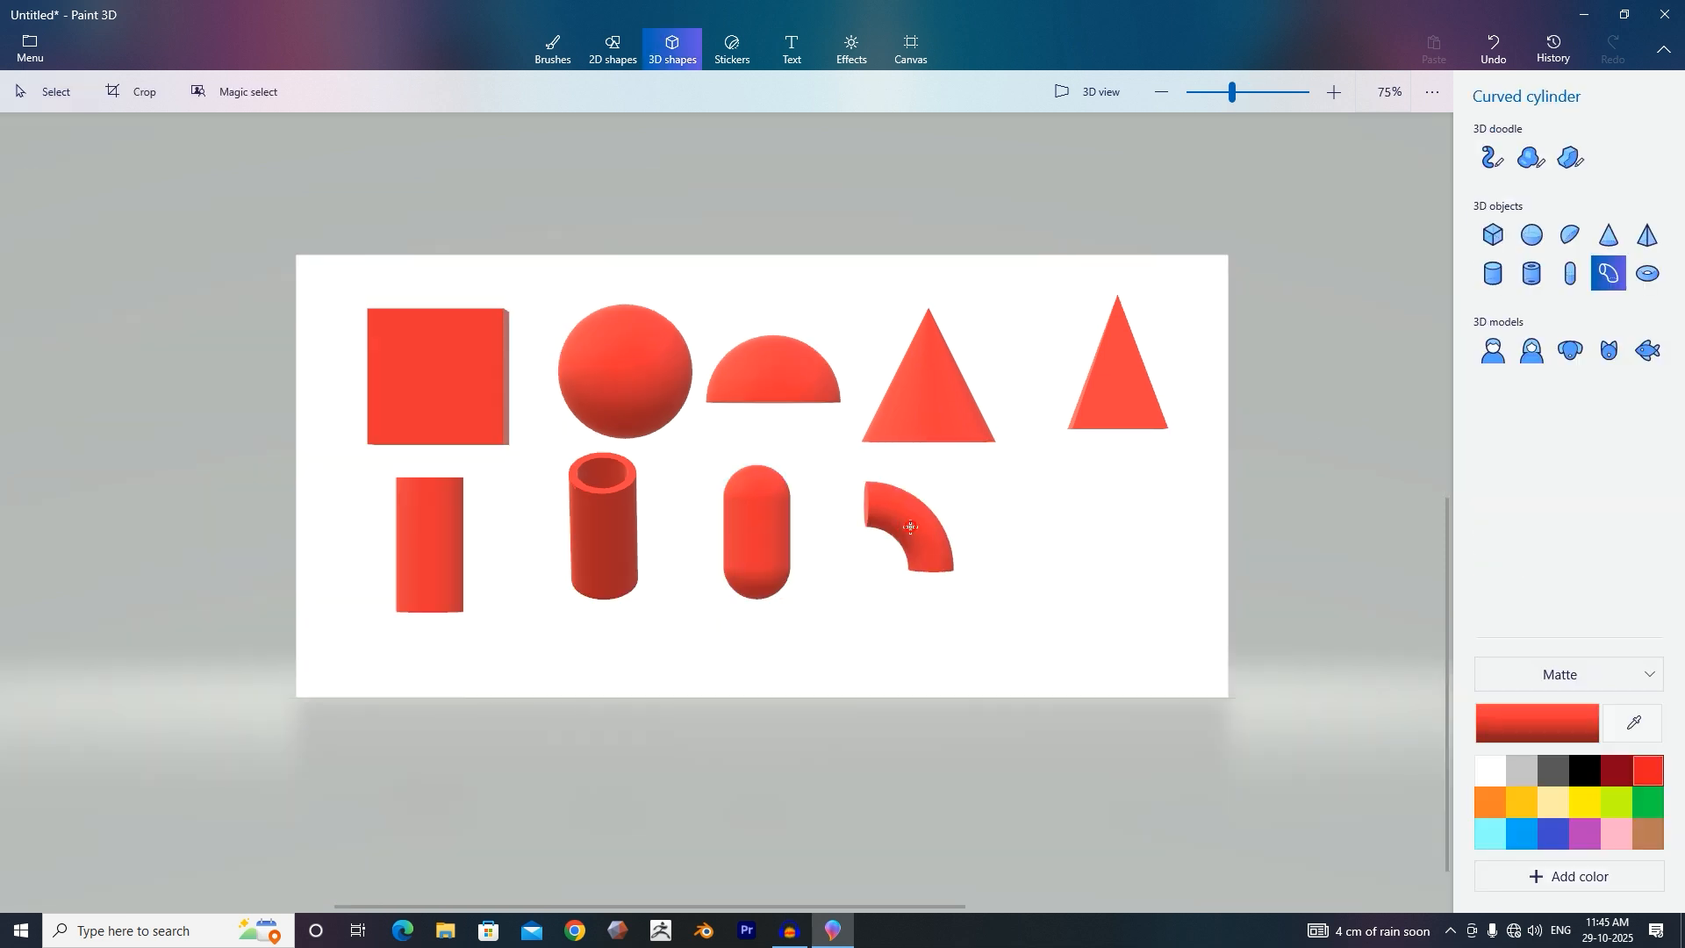
{"action": "left_click", "coordinate": [1650, 272]}
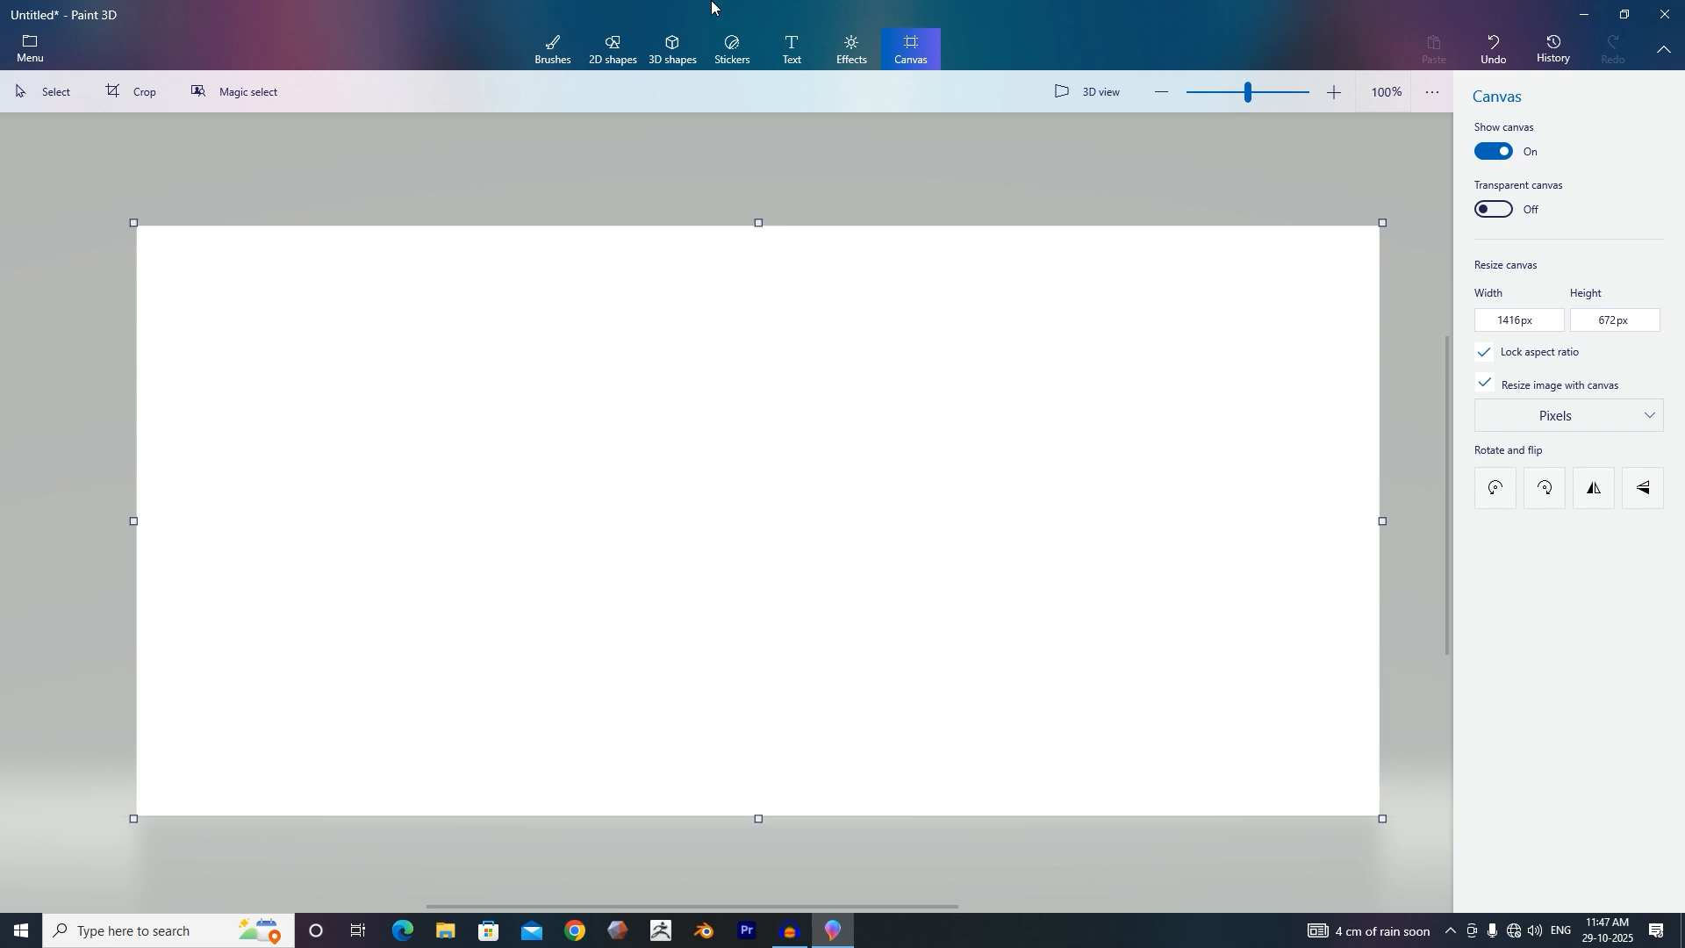
On a new canvas, insert a blue cylinder in the middle and enlarge it into a tall column.
{"action": "left_click", "coordinate": [673, 46]}
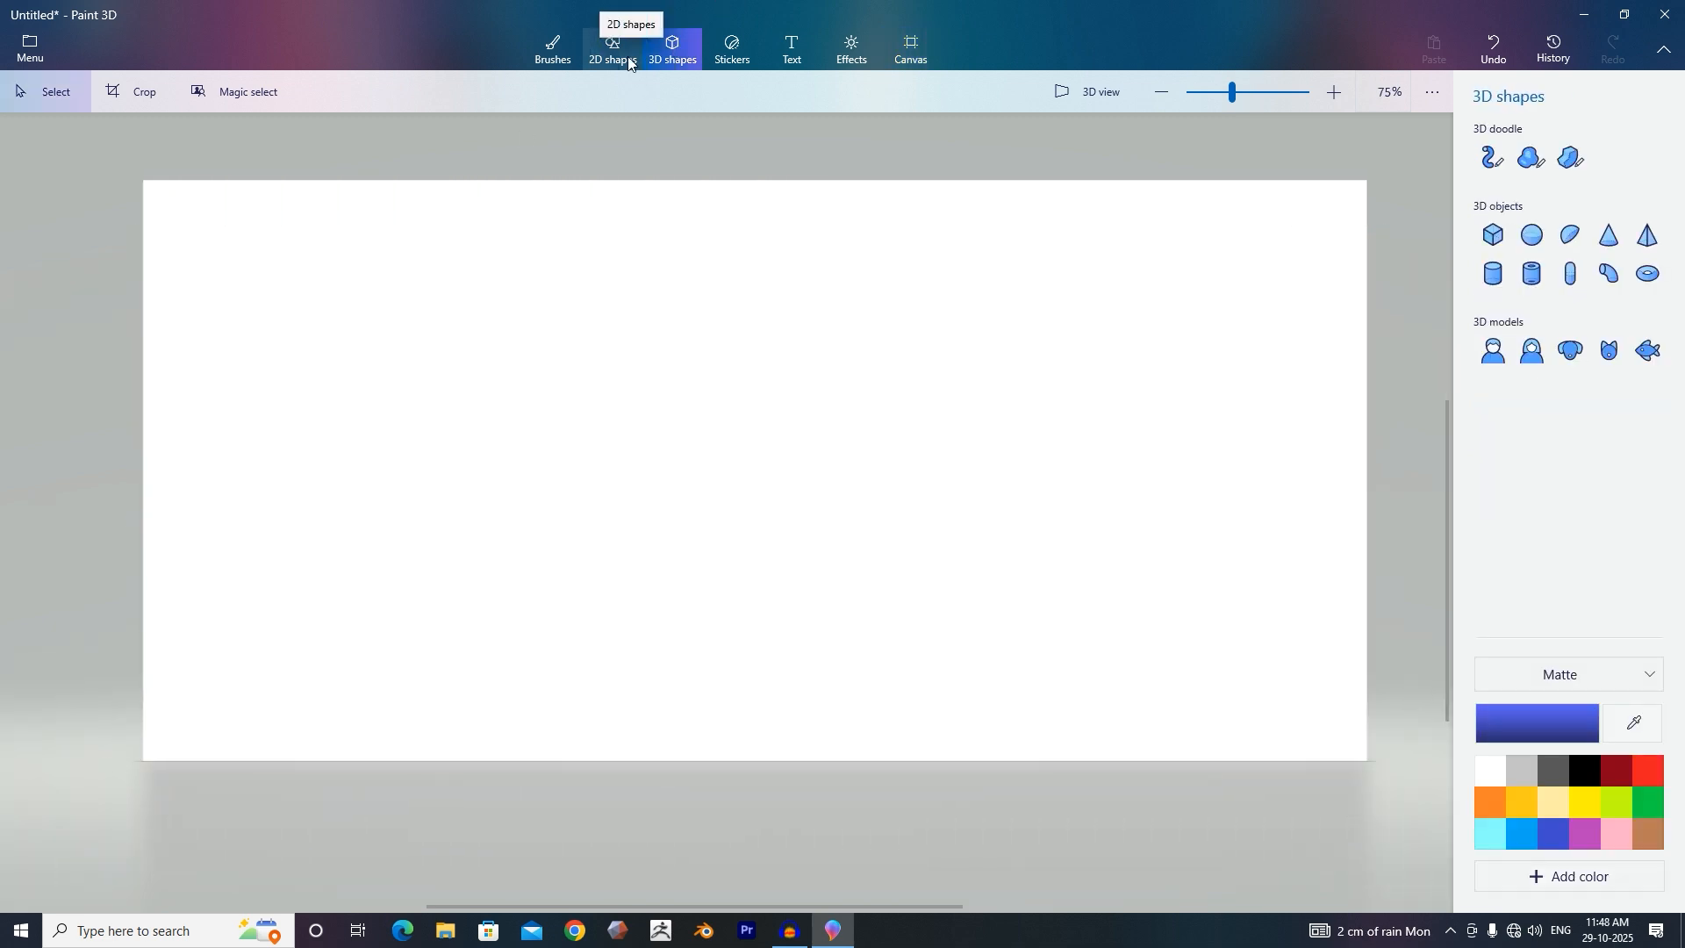
{"action": "left_click", "coordinate": [1496, 276]}
{"action": "left_click", "coordinate": [774, 428]}
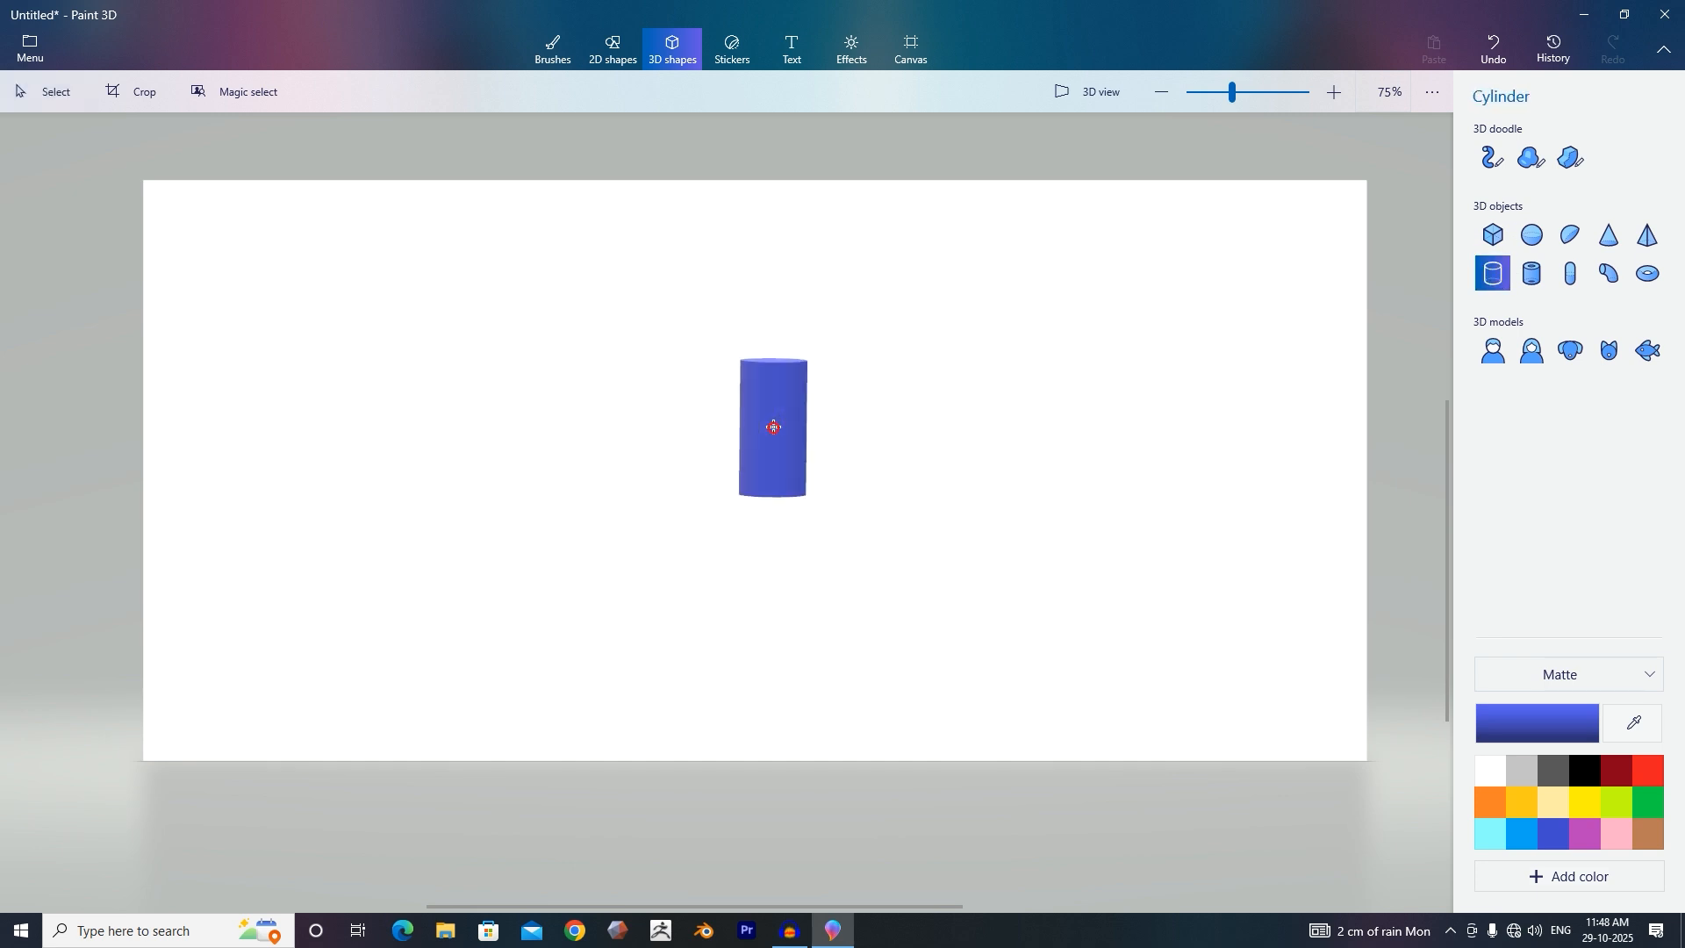
{"action": "left_click_drag", "start_coordinate": [815, 342], "coordinate": [974, 274]}
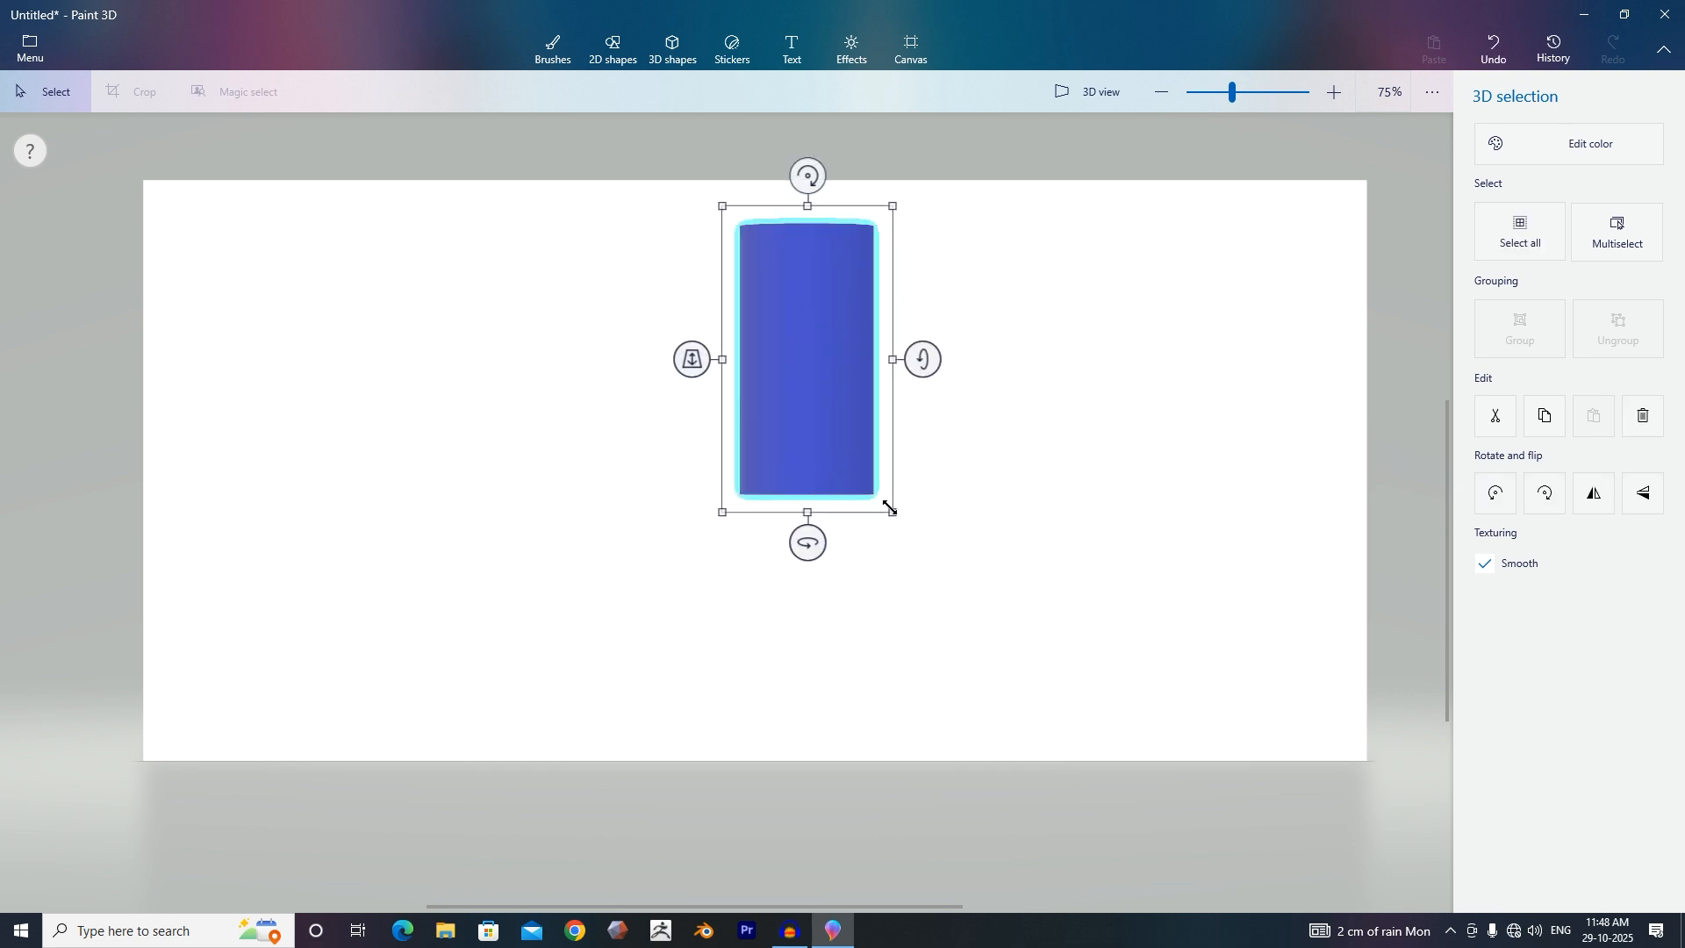
{"action": "left_click_drag", "start_coordinate": [889, 508], "coordinate": [955, 581]}
{"action": "left_click_drag", "start_coordinate": [838, 421], "coordinate": [845, 491]}
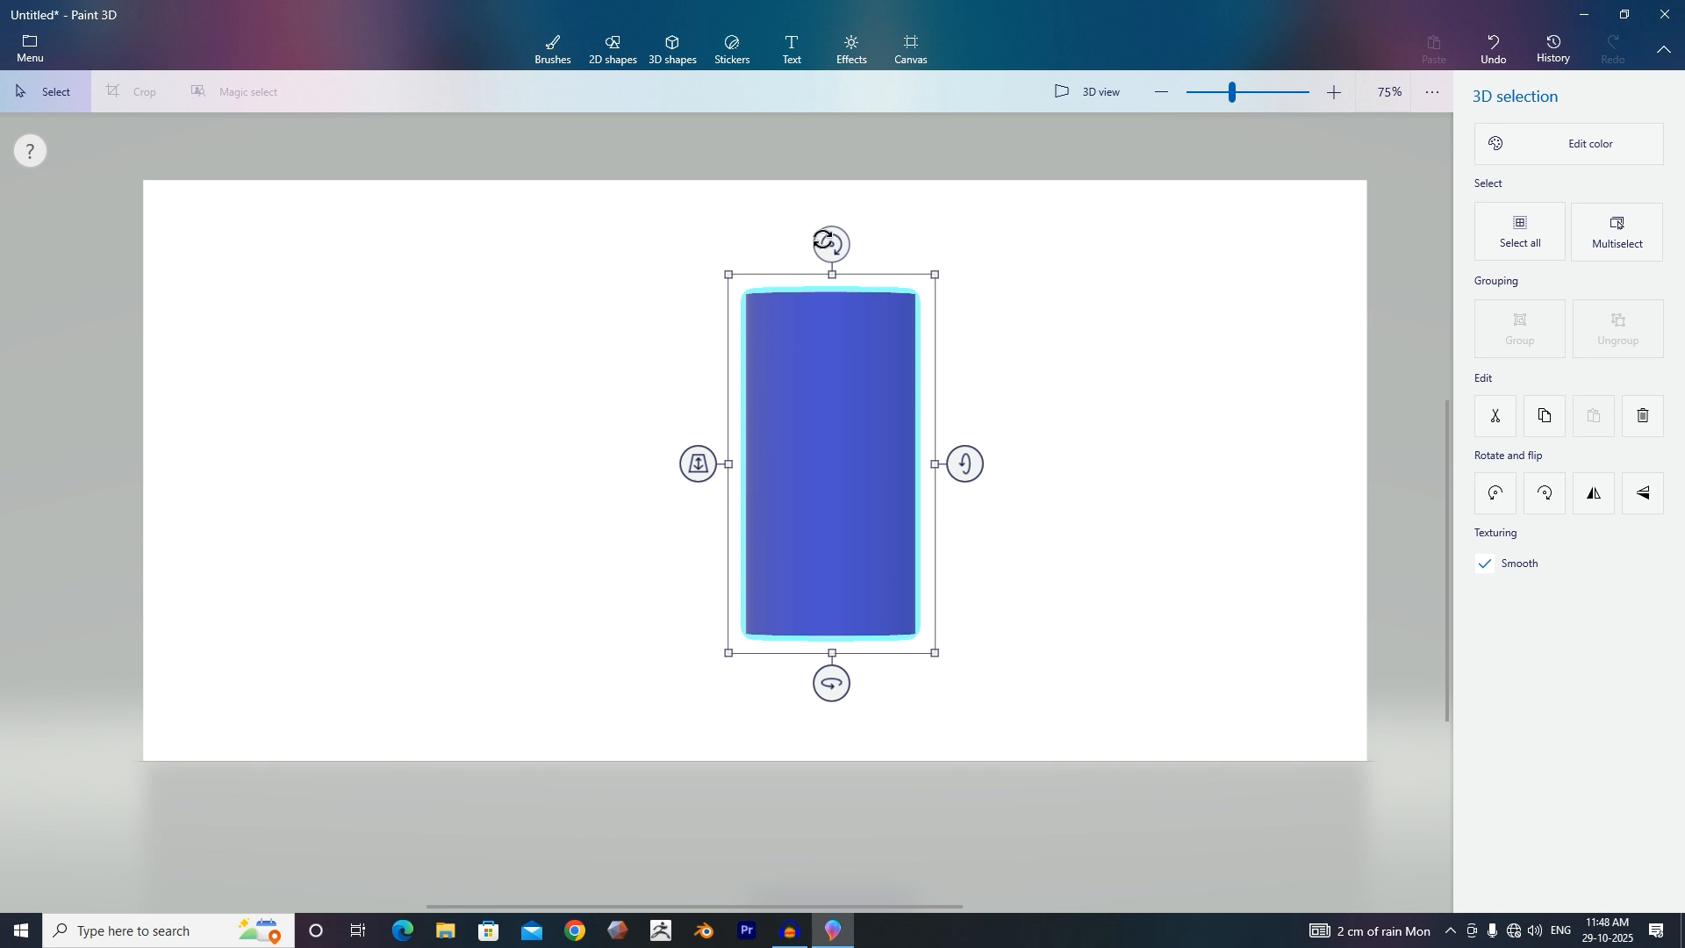
Add a hemisphere just below the cylinder.
{"action": "left_click", "coordinate": [673, 48]}
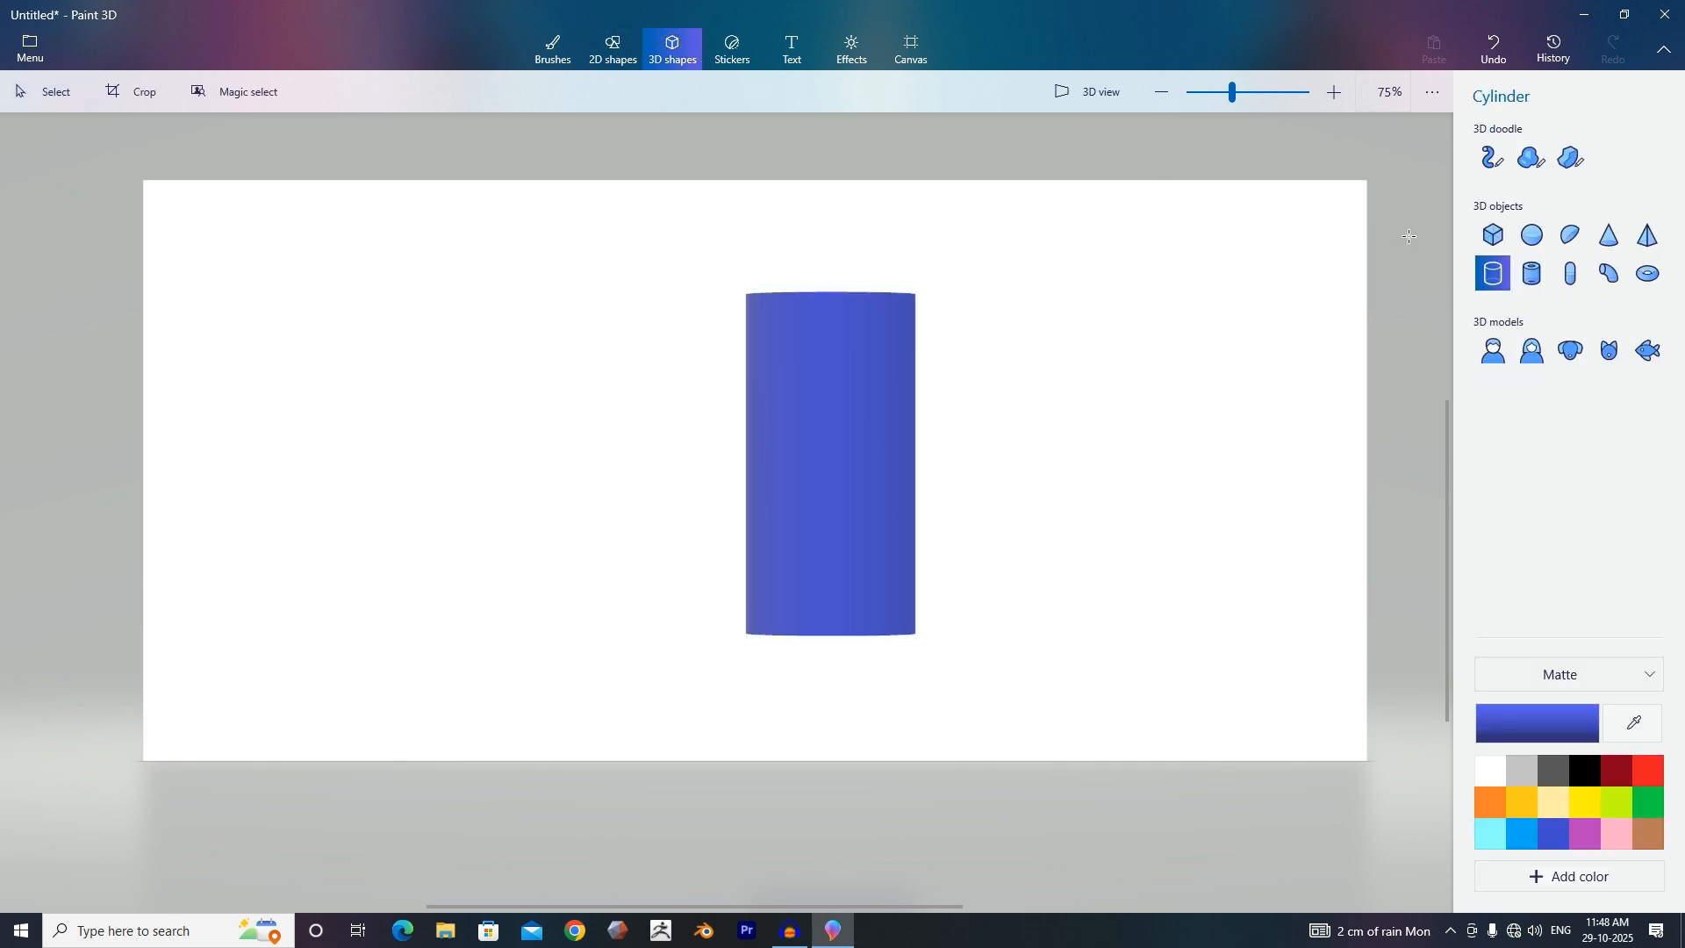
{"action": "left_click", "coordinate": [1571, 237]}
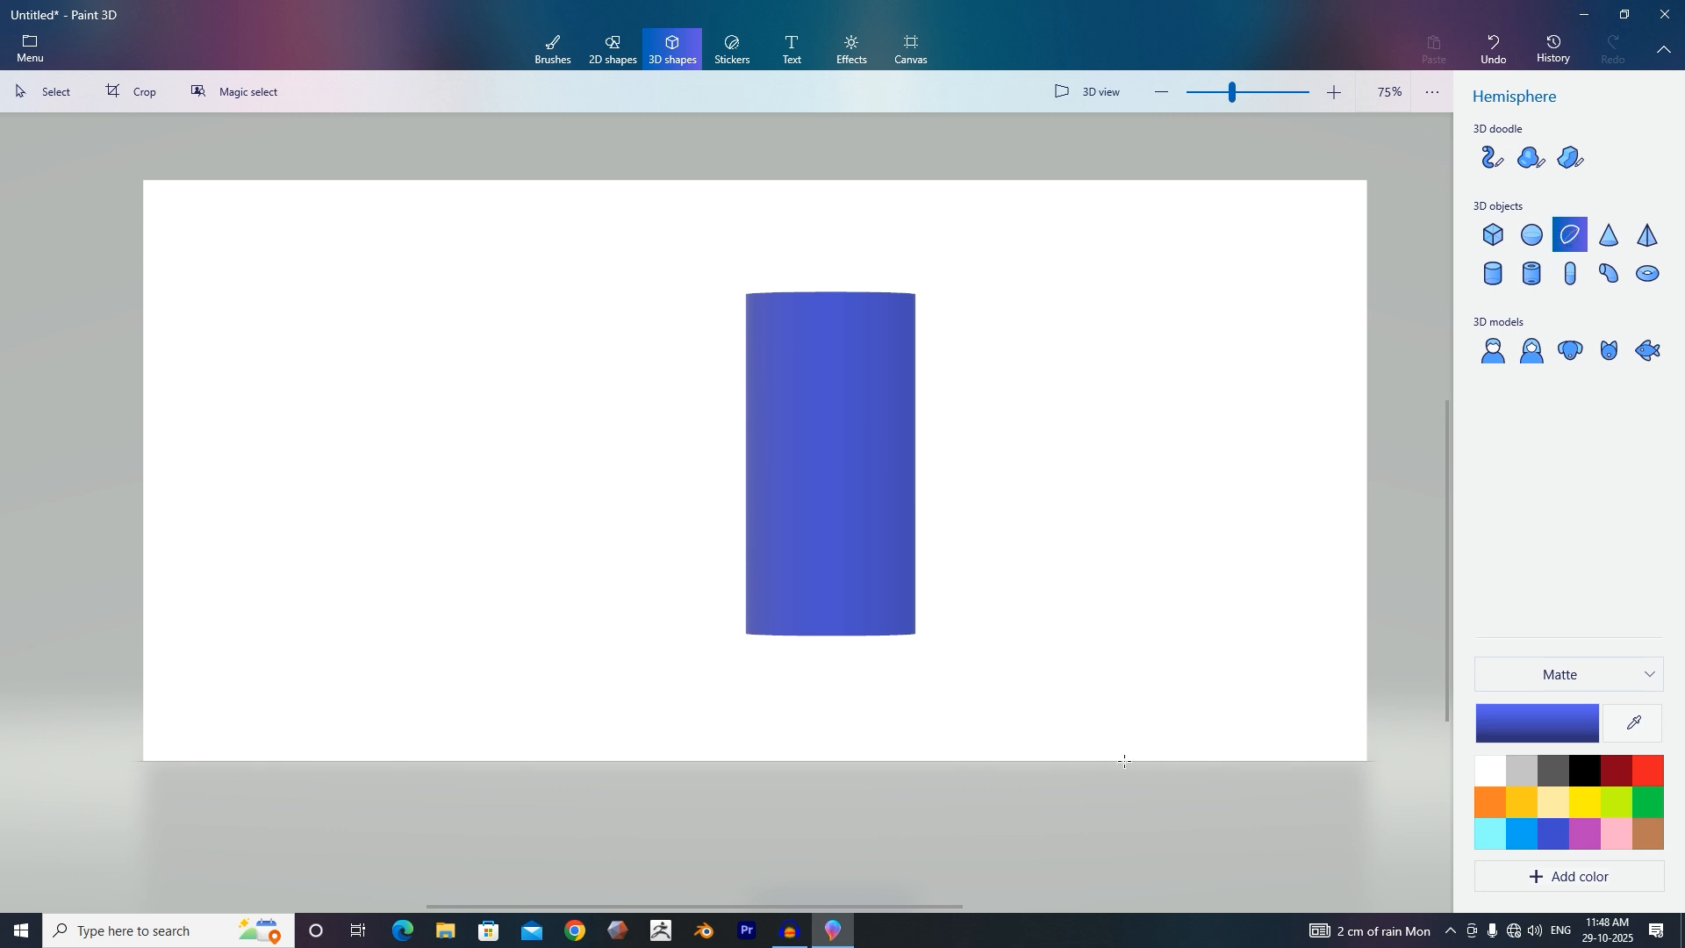
{"action": "left_click", "coordinate": [847, 683]}
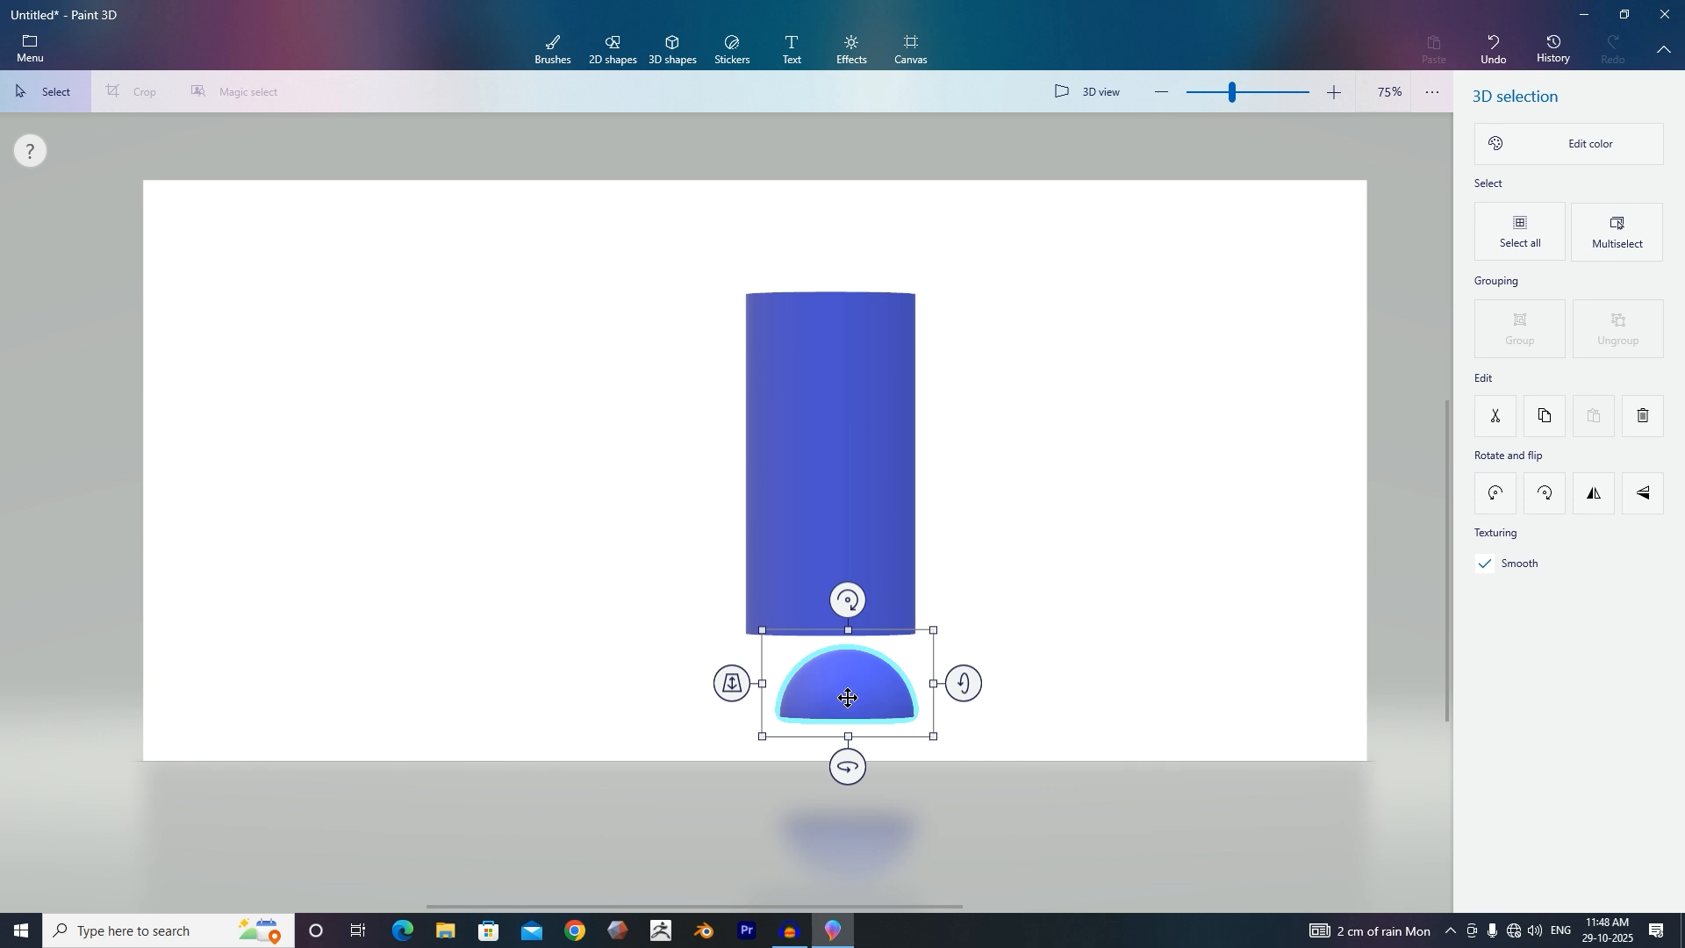
Enlarge the hemisphere, move it up over the cylinder's lower end, and slide it slightly in depth.
{"action": "left_click_drag", "start_coordinate": [941, 618], "coordinate": [966, 597]}
{"action": "left_click_drag", "start_coordinate": [893, 672], "coordinate": [859, 661]}
{"action": "left_click_drag", "start_coordinate": [932, 600], "coordinate": [936, 581]}
{"action": "left_click_drag", "start_coordinate": [867, 660], "coordinate": [863, 624]}
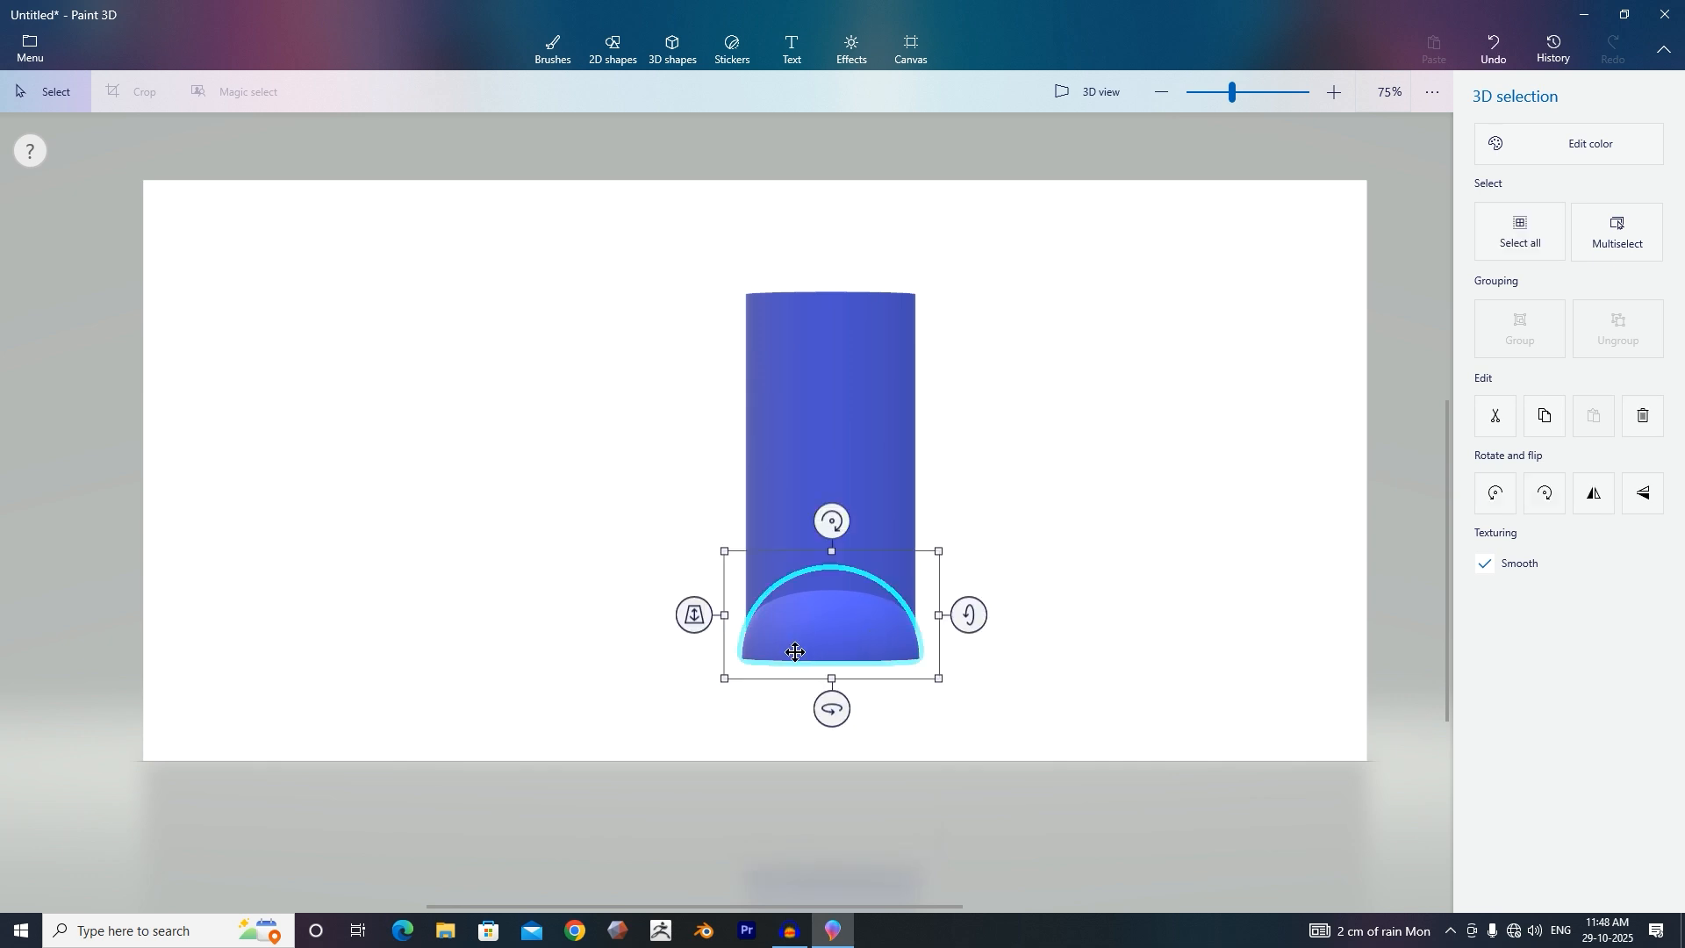
{"action": "mouse_move", "coordinate": [692, 617]}
{"action": "left_mouse_down"}
{"action": "mouse_move", "coordinate": [699, 572]}
{"action": "mouse_move", "coordinate": [696, 627]}
{"action": "left_mouse_up"}
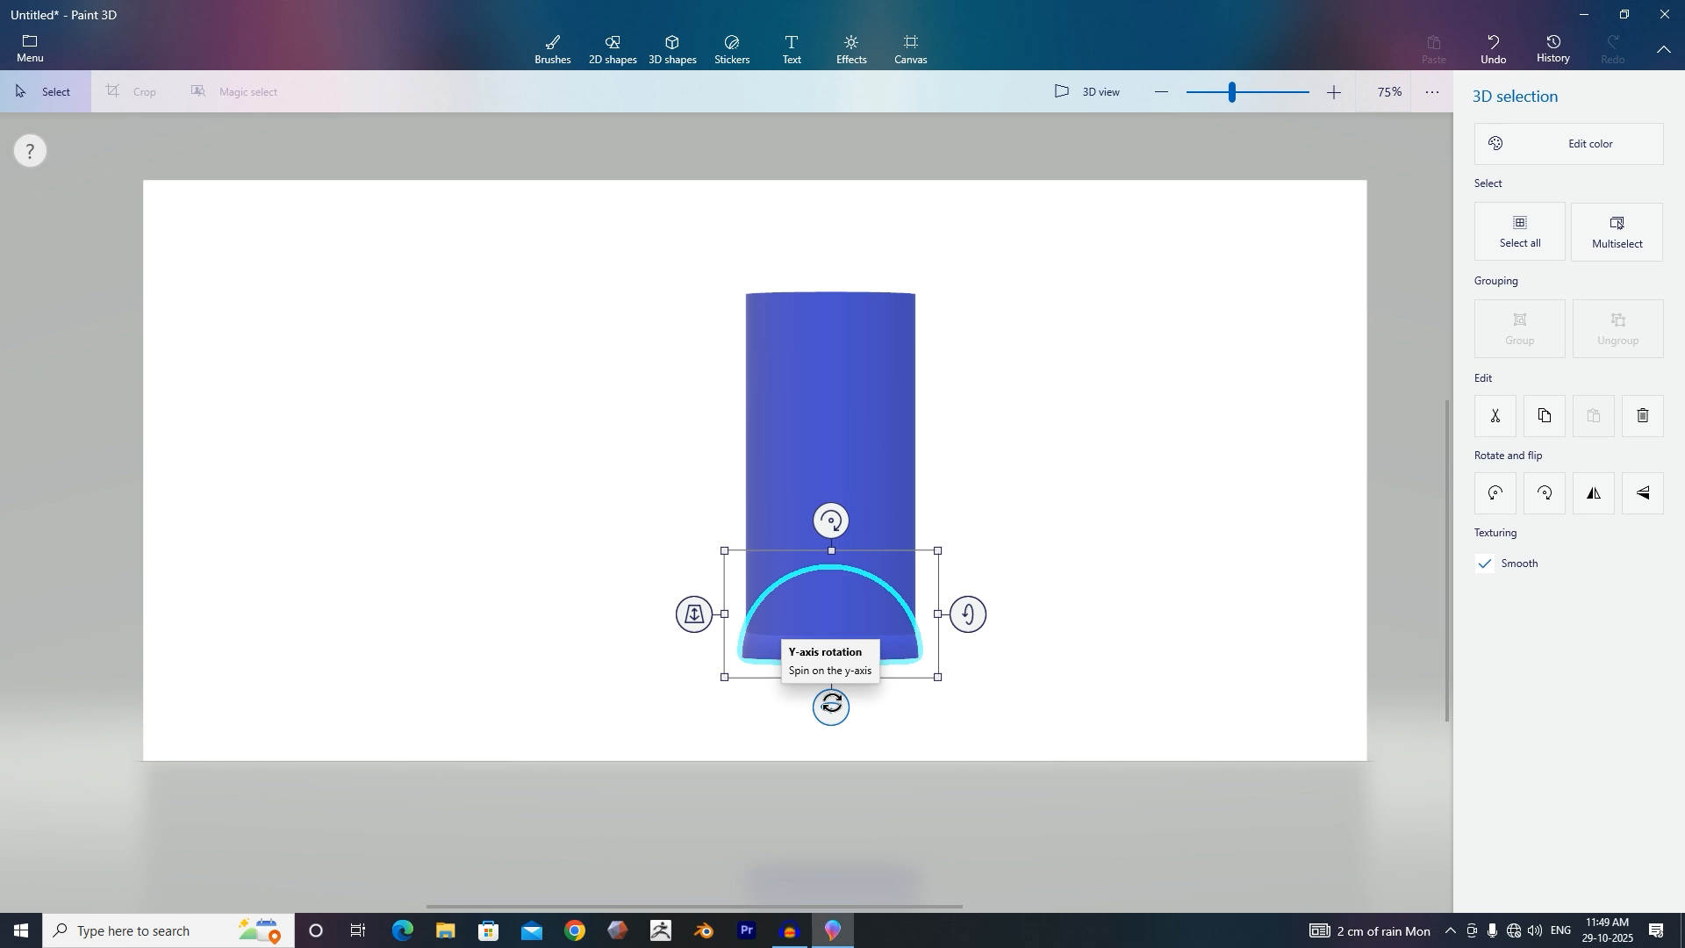
Rotate the hemisphere slightly on its y-axis and slide it along the z-axis into the cylinder's base.
{"action": "left_click_drag", "start_coordinate": [833, 705], "coordinate": [813, 706]}
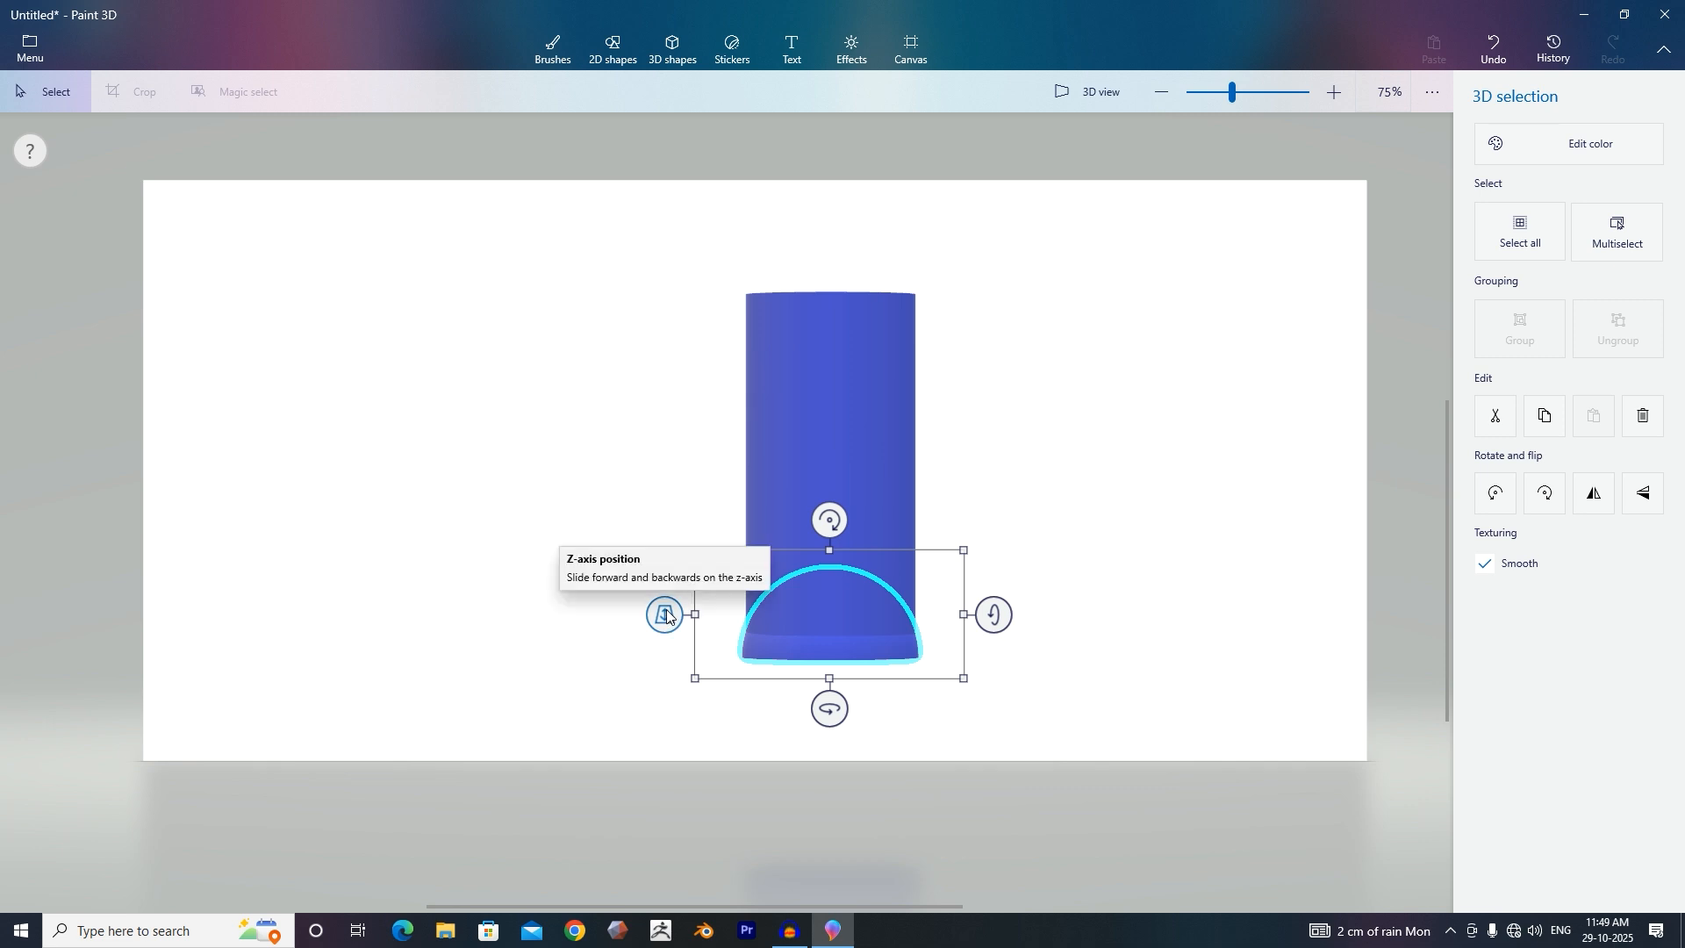
{"action": "left_click_drag", "start_coordinate": [667, 615], "coordinate": [670, 641]}
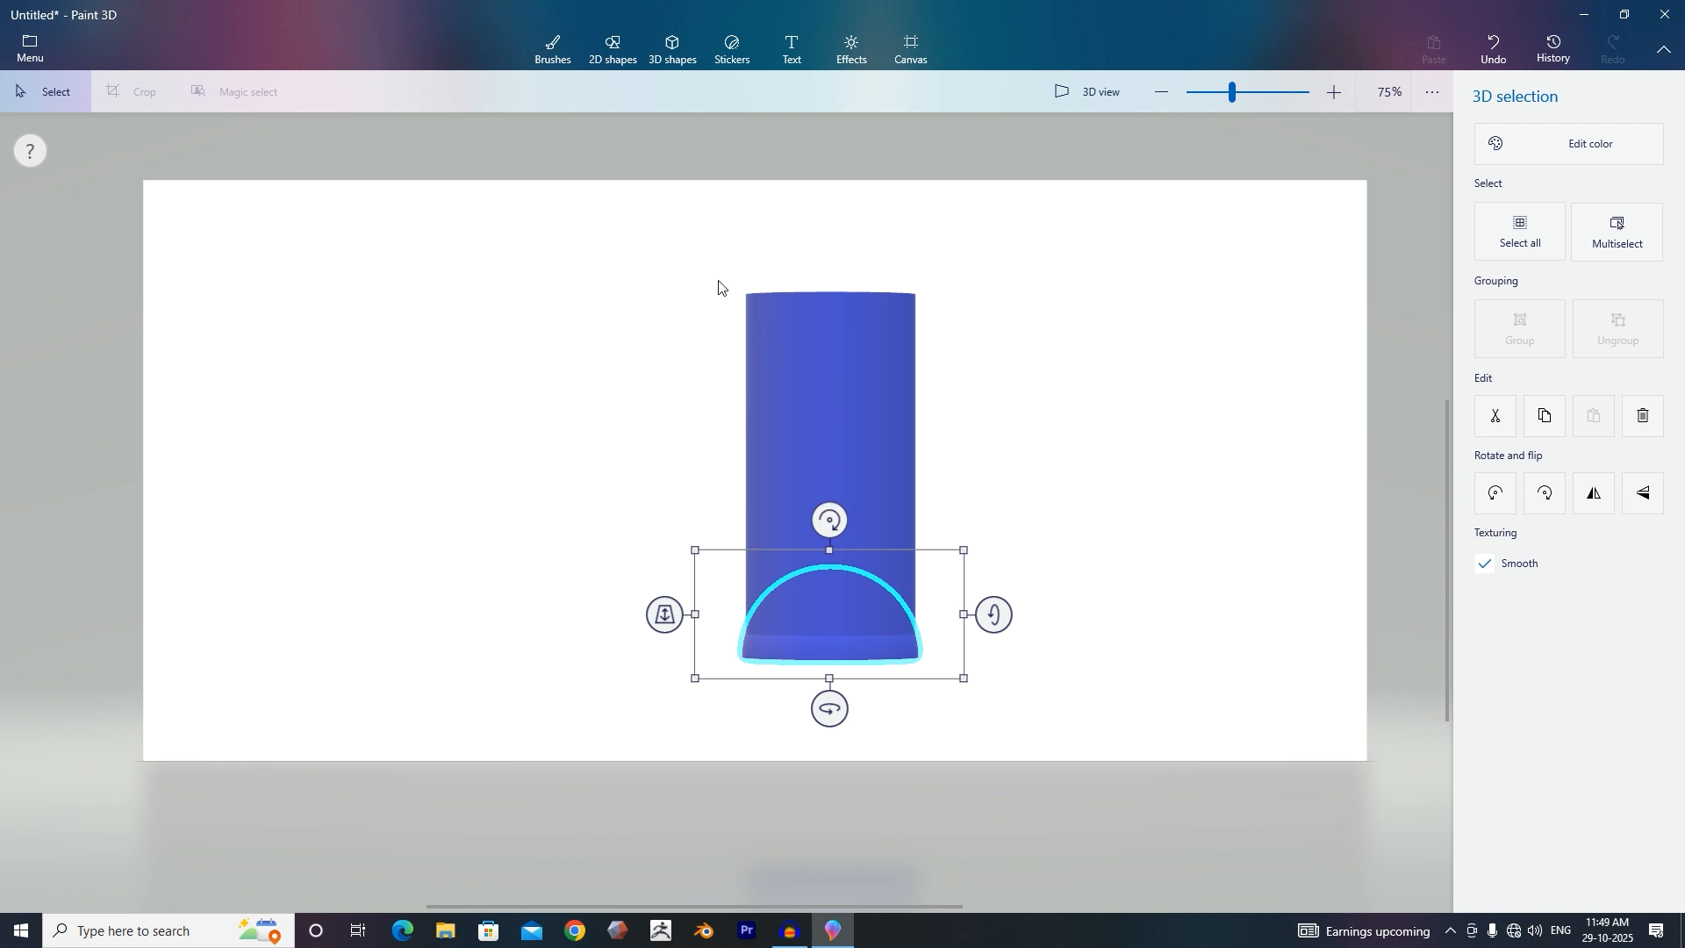
{"action": "key", "text": "Delete"}
Select both the cylinder and the hemisphere and group them into a single object.
{"action": "left_click_drag", "start_coordinate": [625, 238], "coordinate": [1077, 717]}
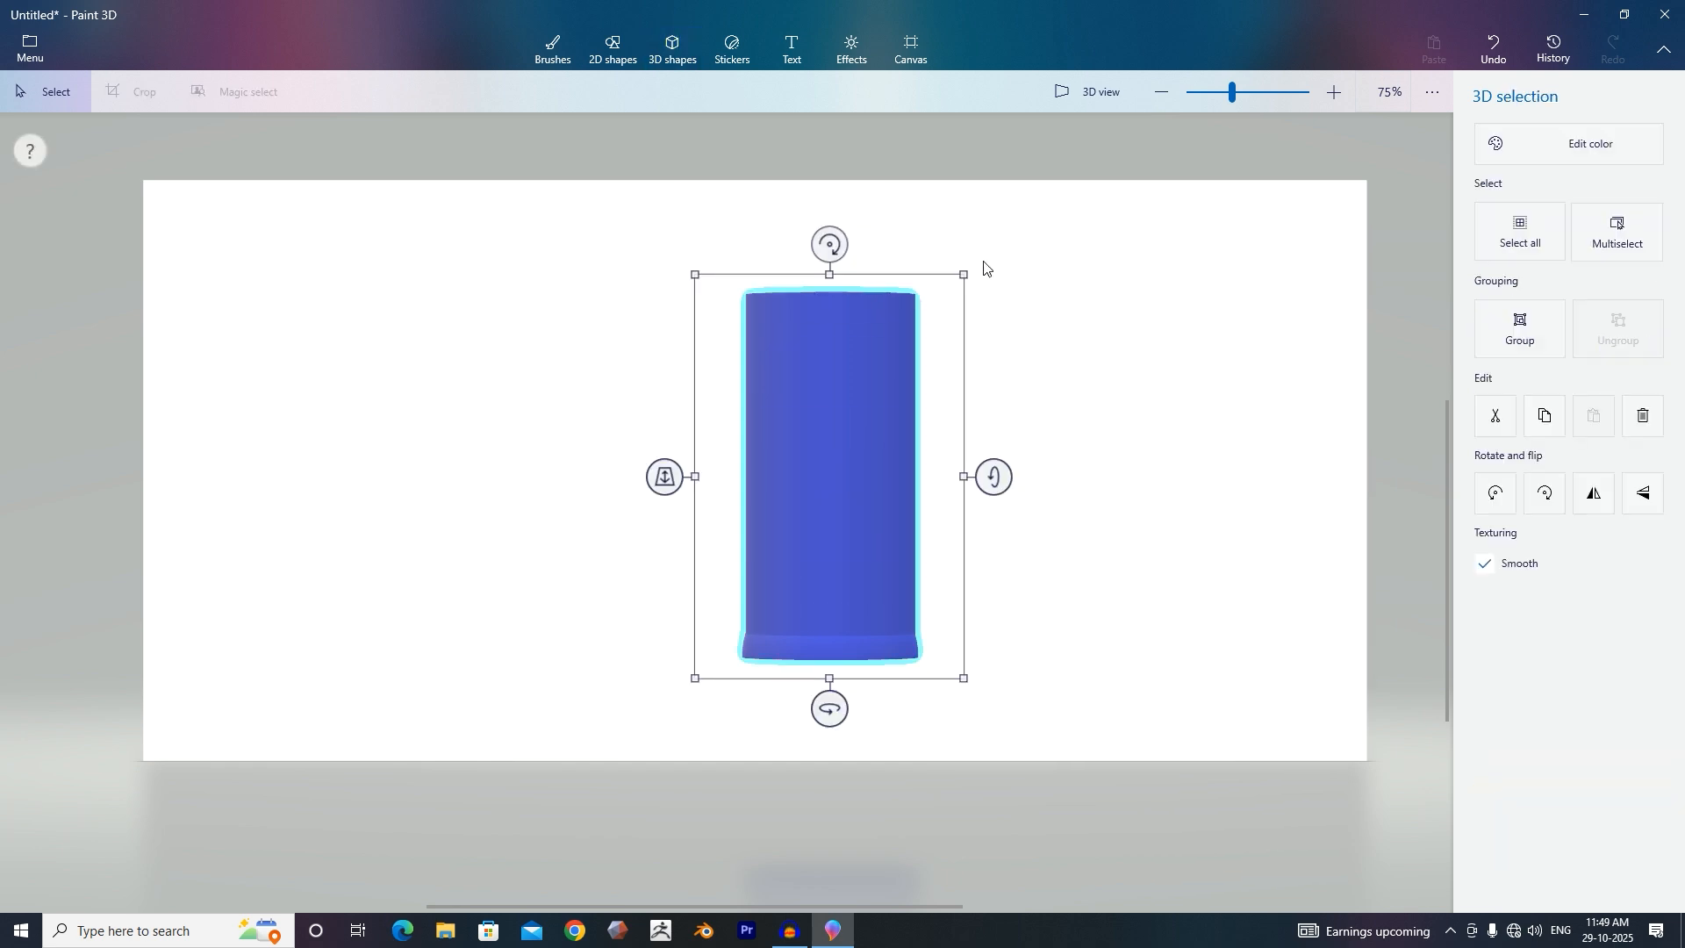
{"action": "left_click", "coordinate": [1501, 340]}
{"action": "left_click_drag", "start_coordinate": [639, 230], "coordinate": [1140, 716]}
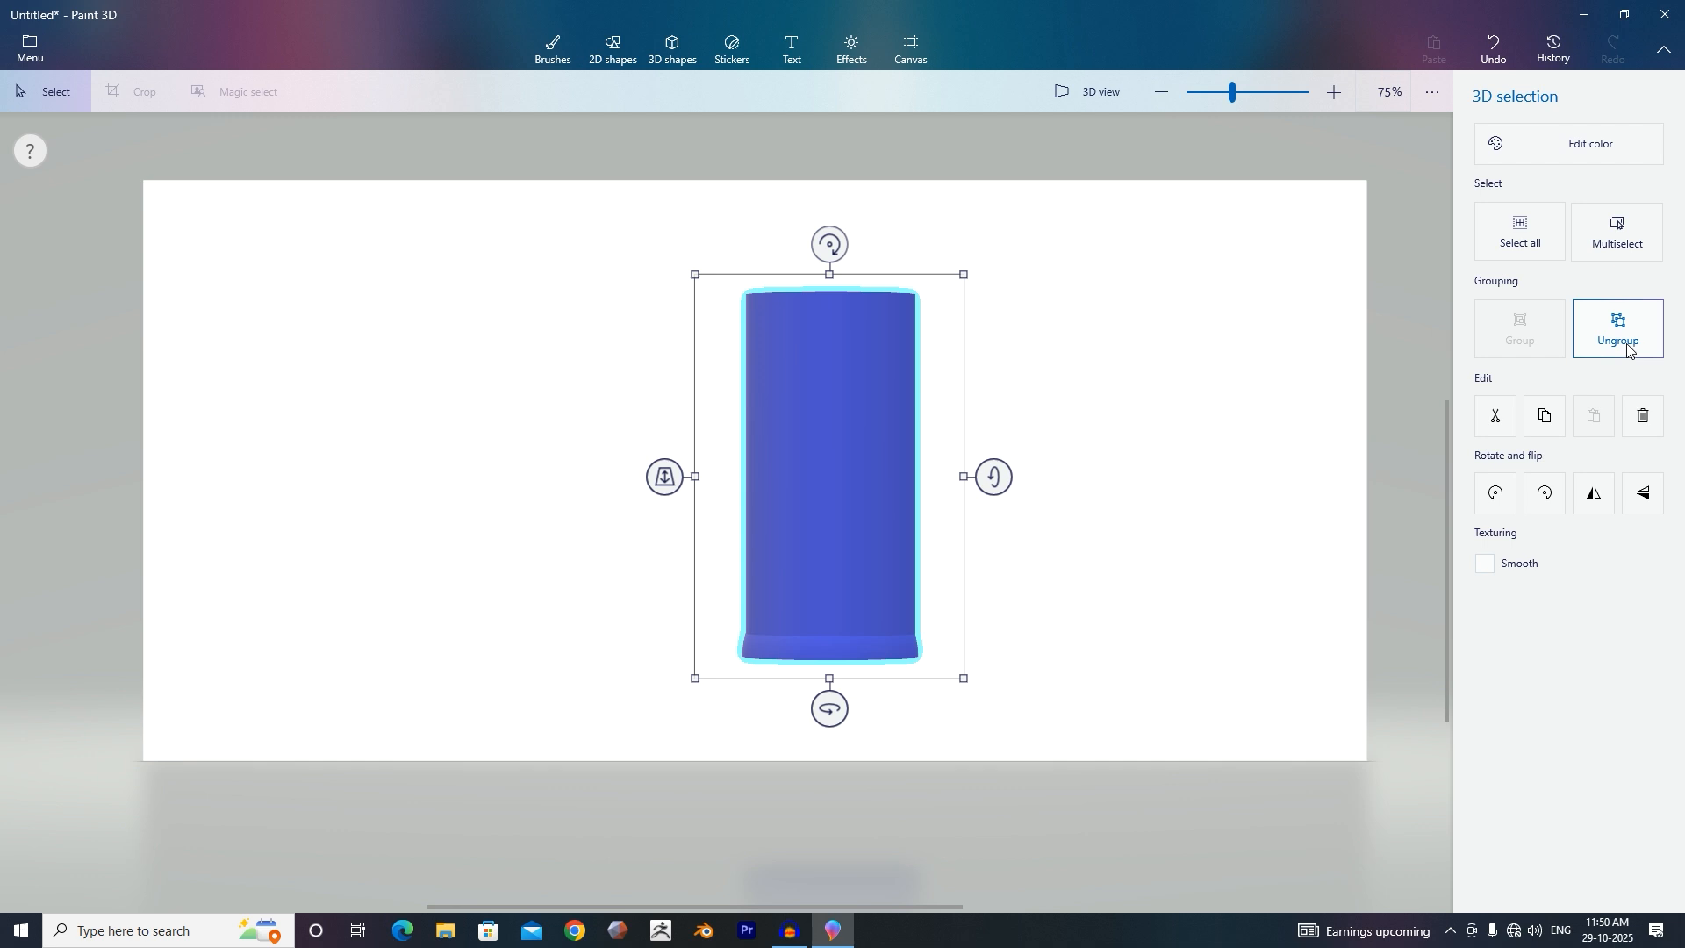
{"action": "left_click", "coordinate": [1172, 585]}
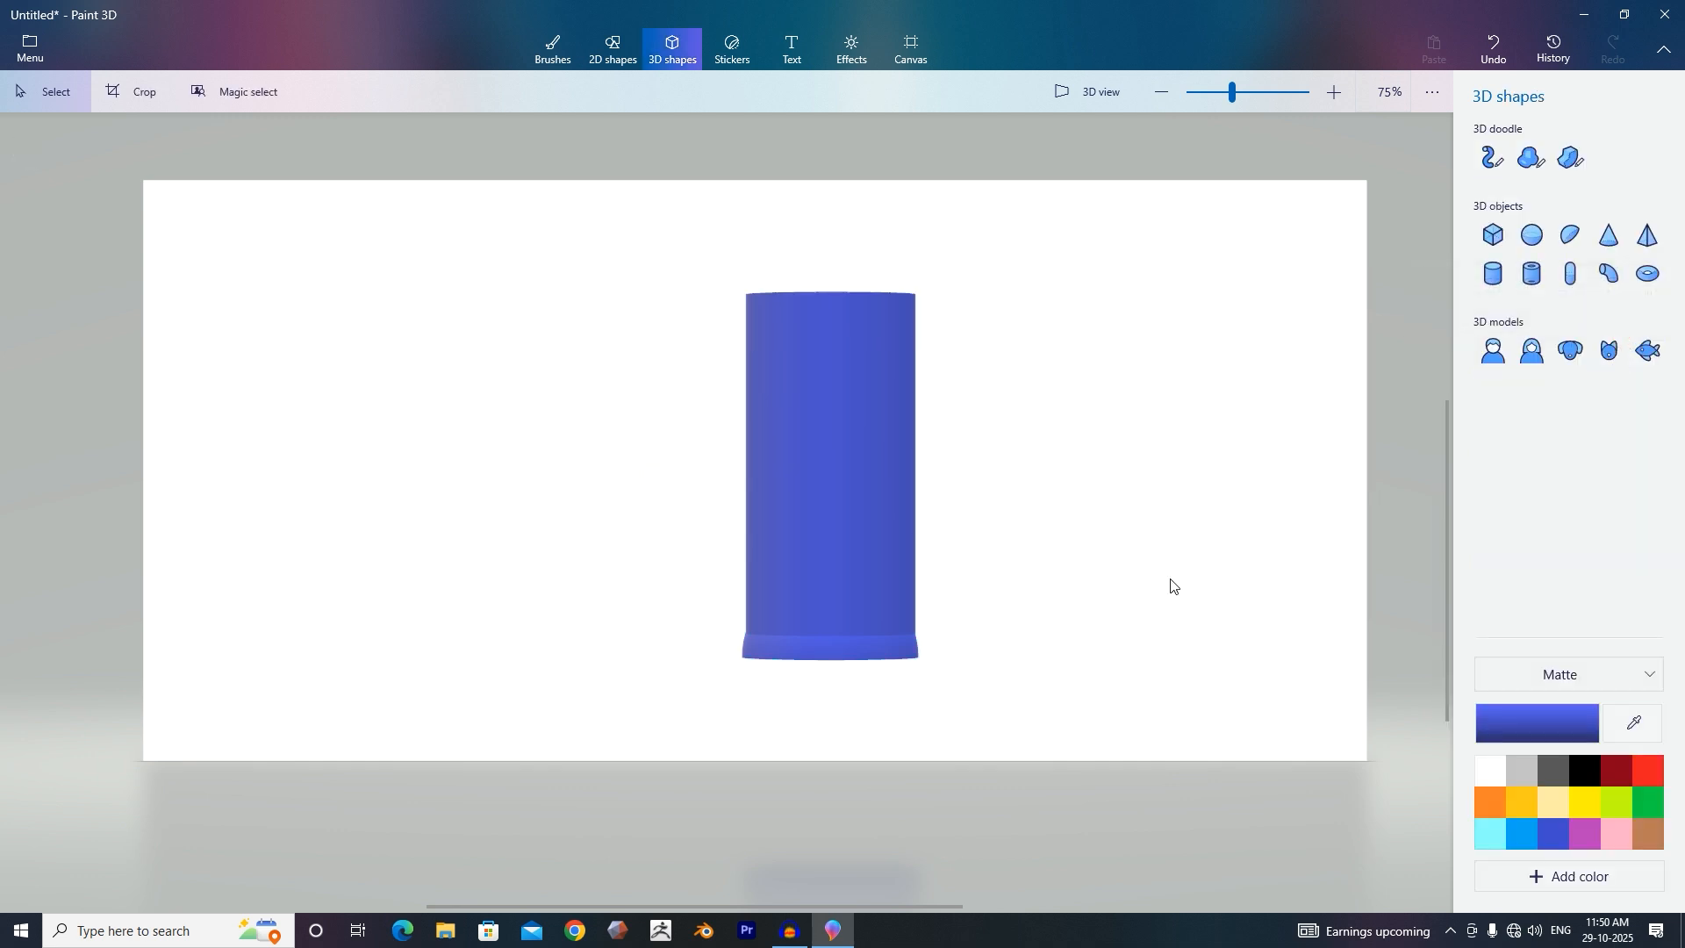
Select the grouped column and rotate it slightly on its y- and x-axes.
{"action": "left_click", "coordinate": [866, 657]}
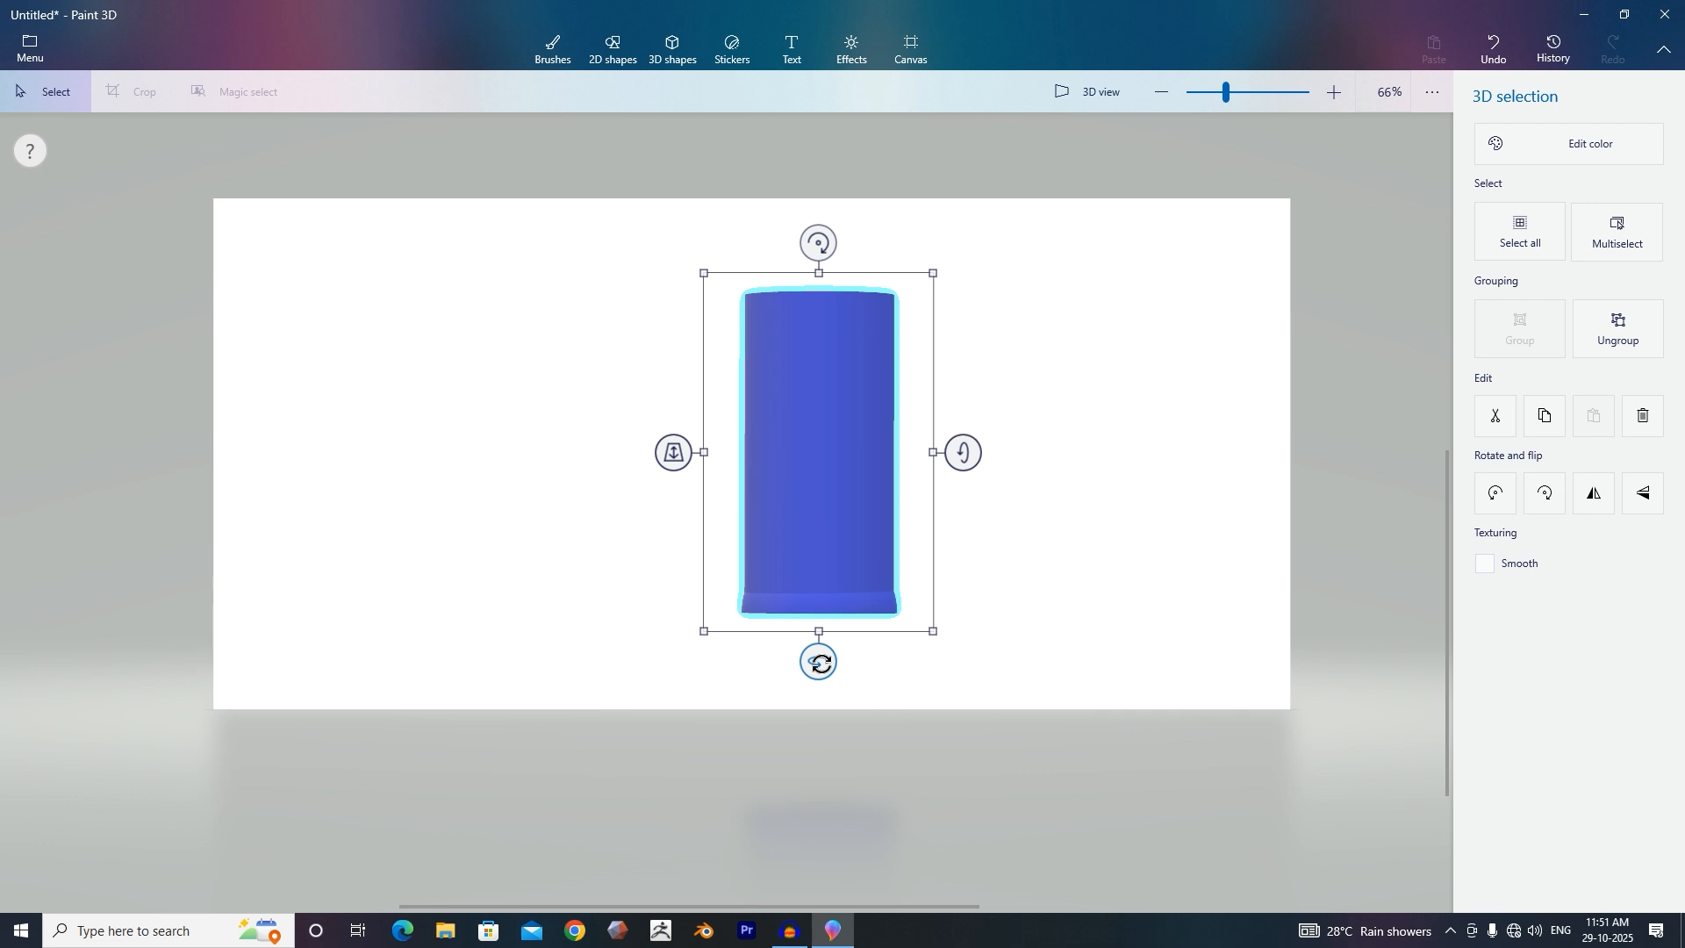
{"action": "left_click_drag", "start_coordinate": [820, 665], "coordinate": [774, 661]}
{"action": "mouse_move", "coordinate": [975, 453]}
{"action": "left_mouse_down"}
{"action": "mouse_move", "coordinate": [1058, 254]}
{"action": "mouse_move", "coordinate": [977, 430]}
{"action": "left_mouse_up"}
Add a sphere above the column, enlarge it, and sink it into the column's top to form a rounded dome.
{"action": "left_click", "coordinate": [676, 60]}
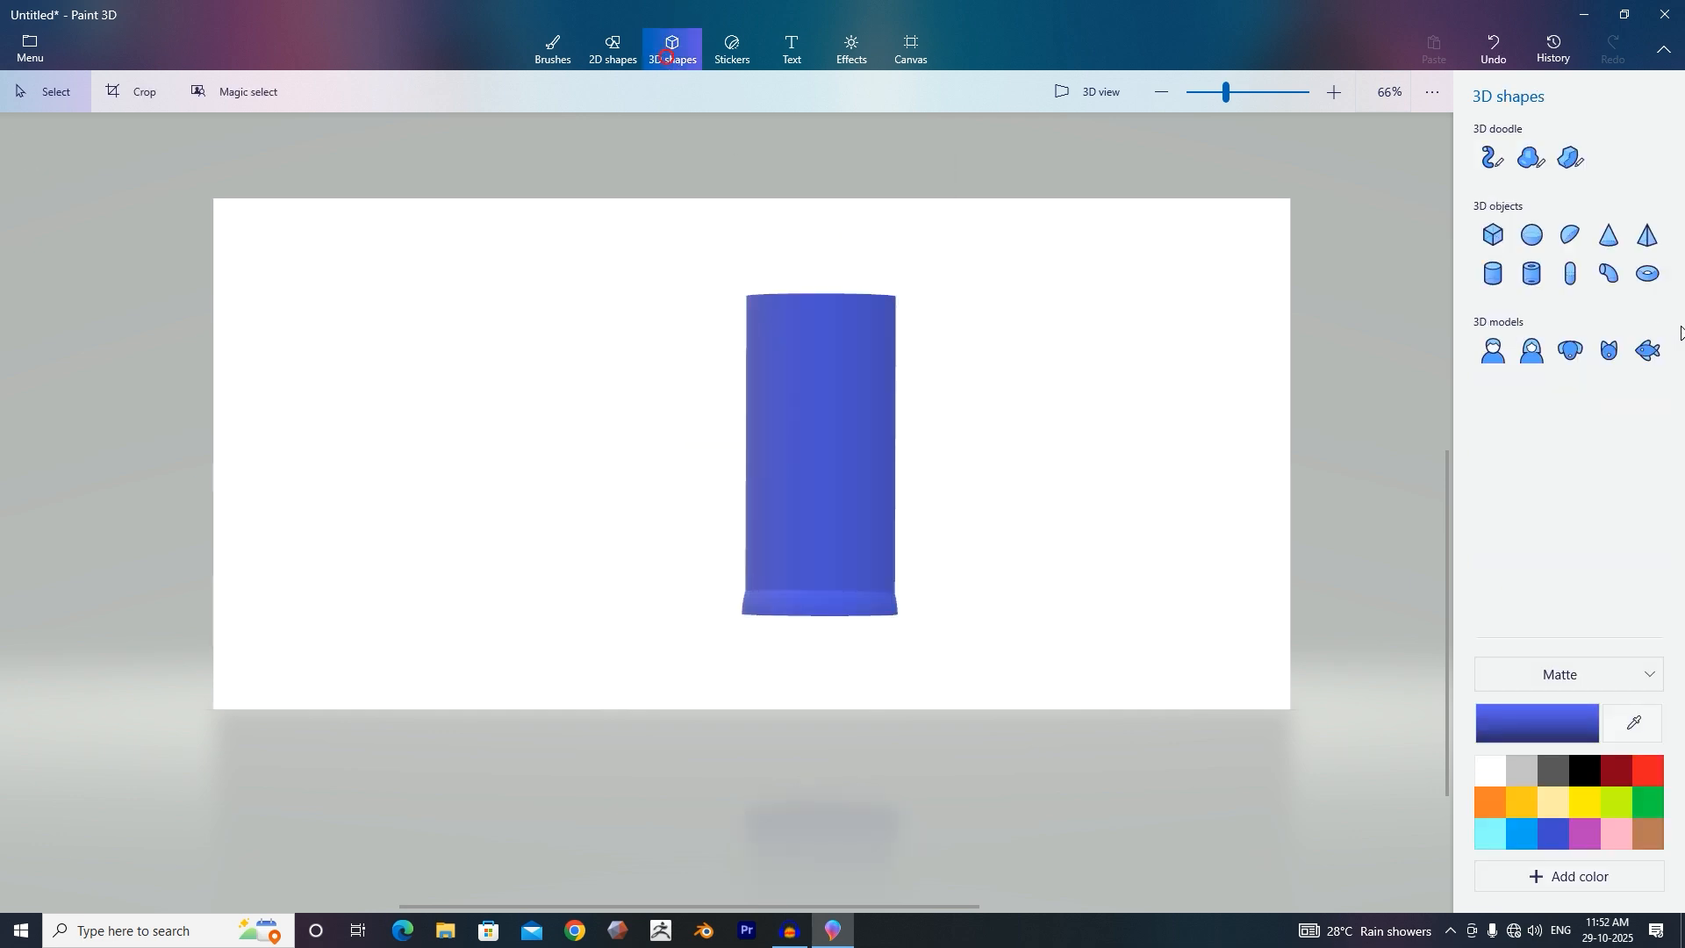
{"action": "left_click", "coordinate": [1533, 237]}
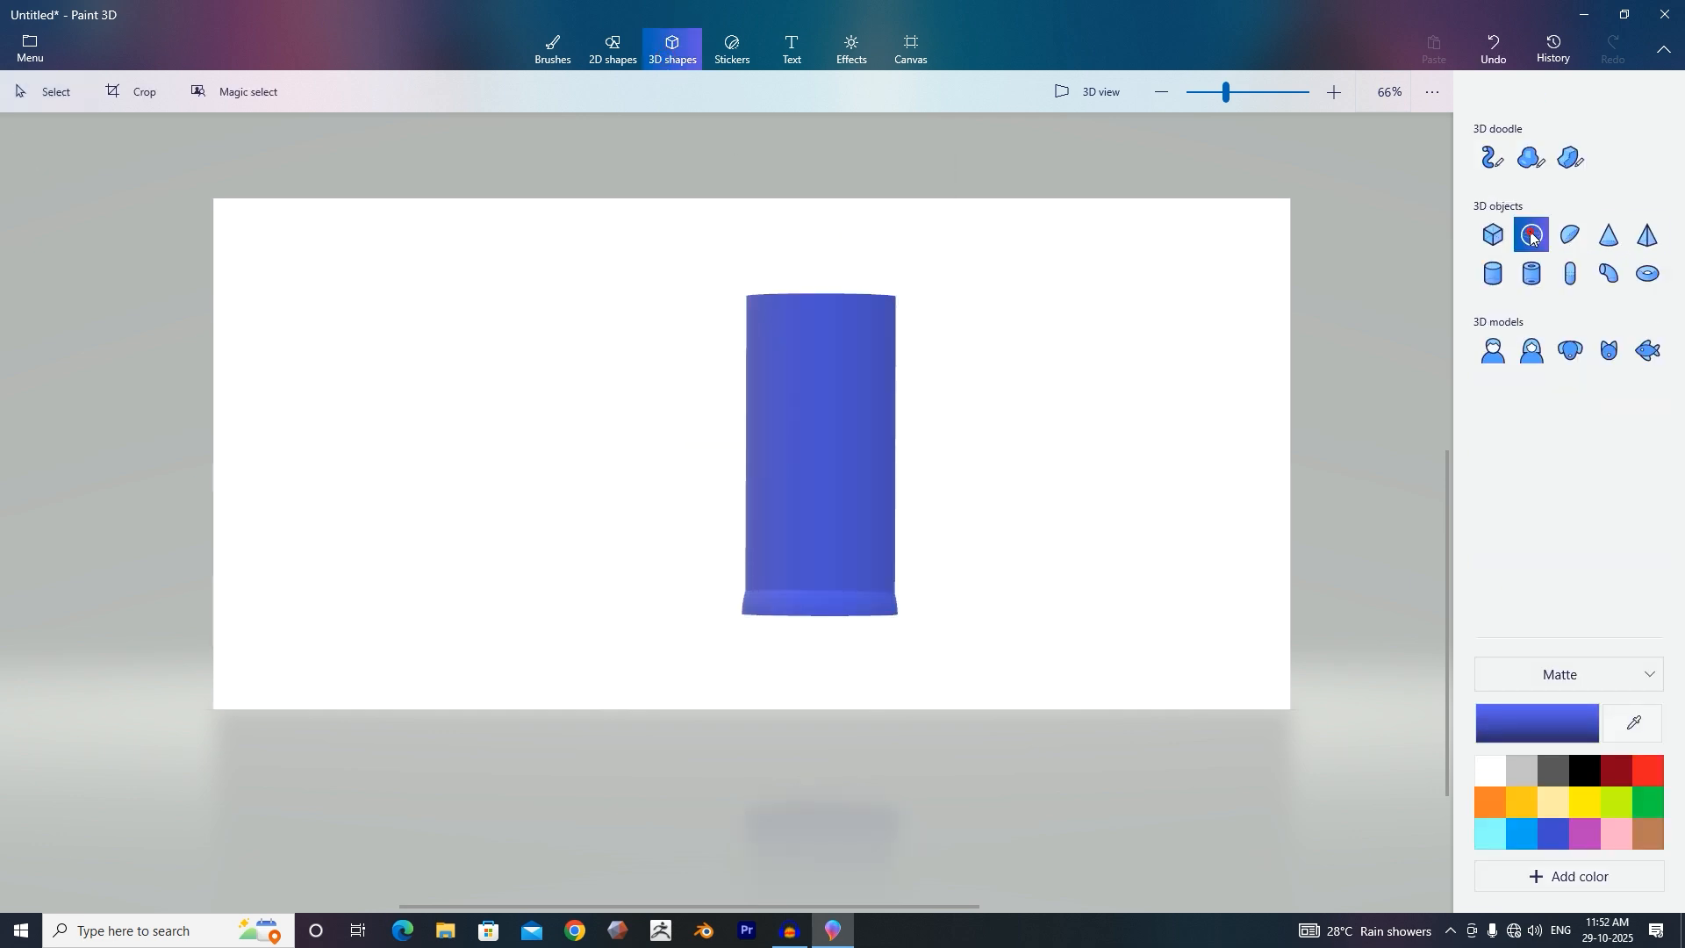
{"action": "left_click", "coordinate": [831, 237]}
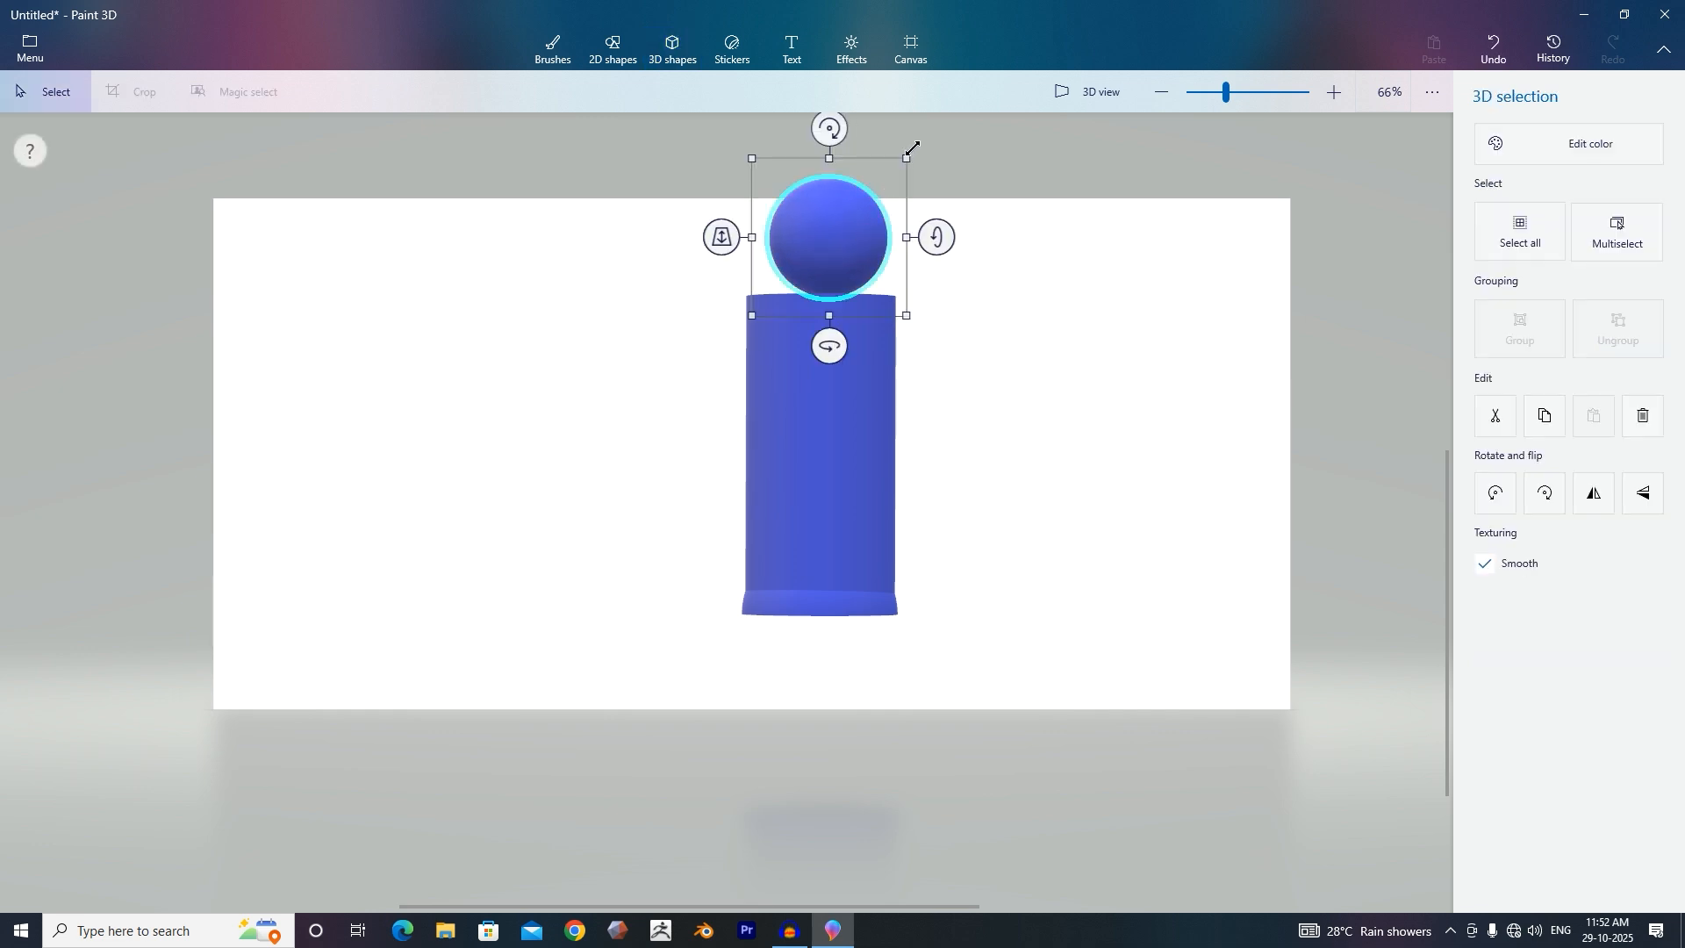
{"action": "left_click_drag", "start_coordinate": [908, 155], "coordinate": [941, 131]}
{"action": "left_click_drag", "start_coordinate": [850, 221], "coordinate": [830, 289]}
{"action": "left_click_drag", "start_coordinate": [697, 301], "coordinate": [777, 280]}
{"action": "left_click_drag", "start_coordinate": [980, 421], "coordinate": [1009, 636]}
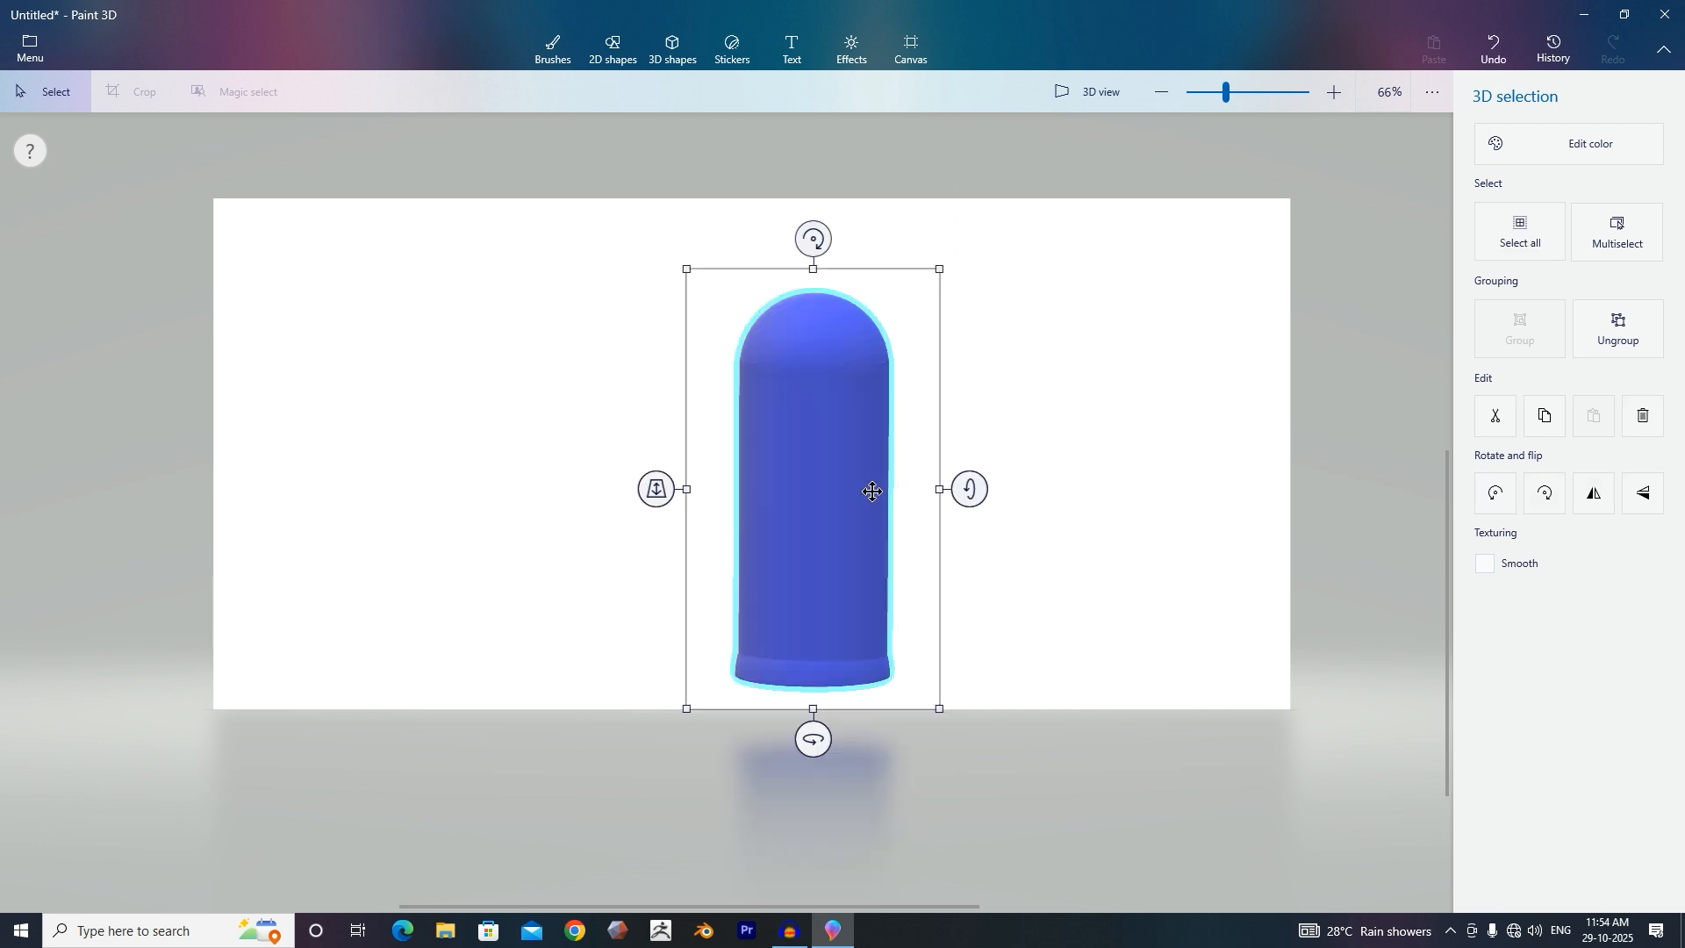
Add a tube on top of the dome as the bottle neck, moving it down and adjusting its depth.
{"action": "left_click", "coordinate": [672, 49]}
{"action": "left_click", "coordinate": [1535, 280]}
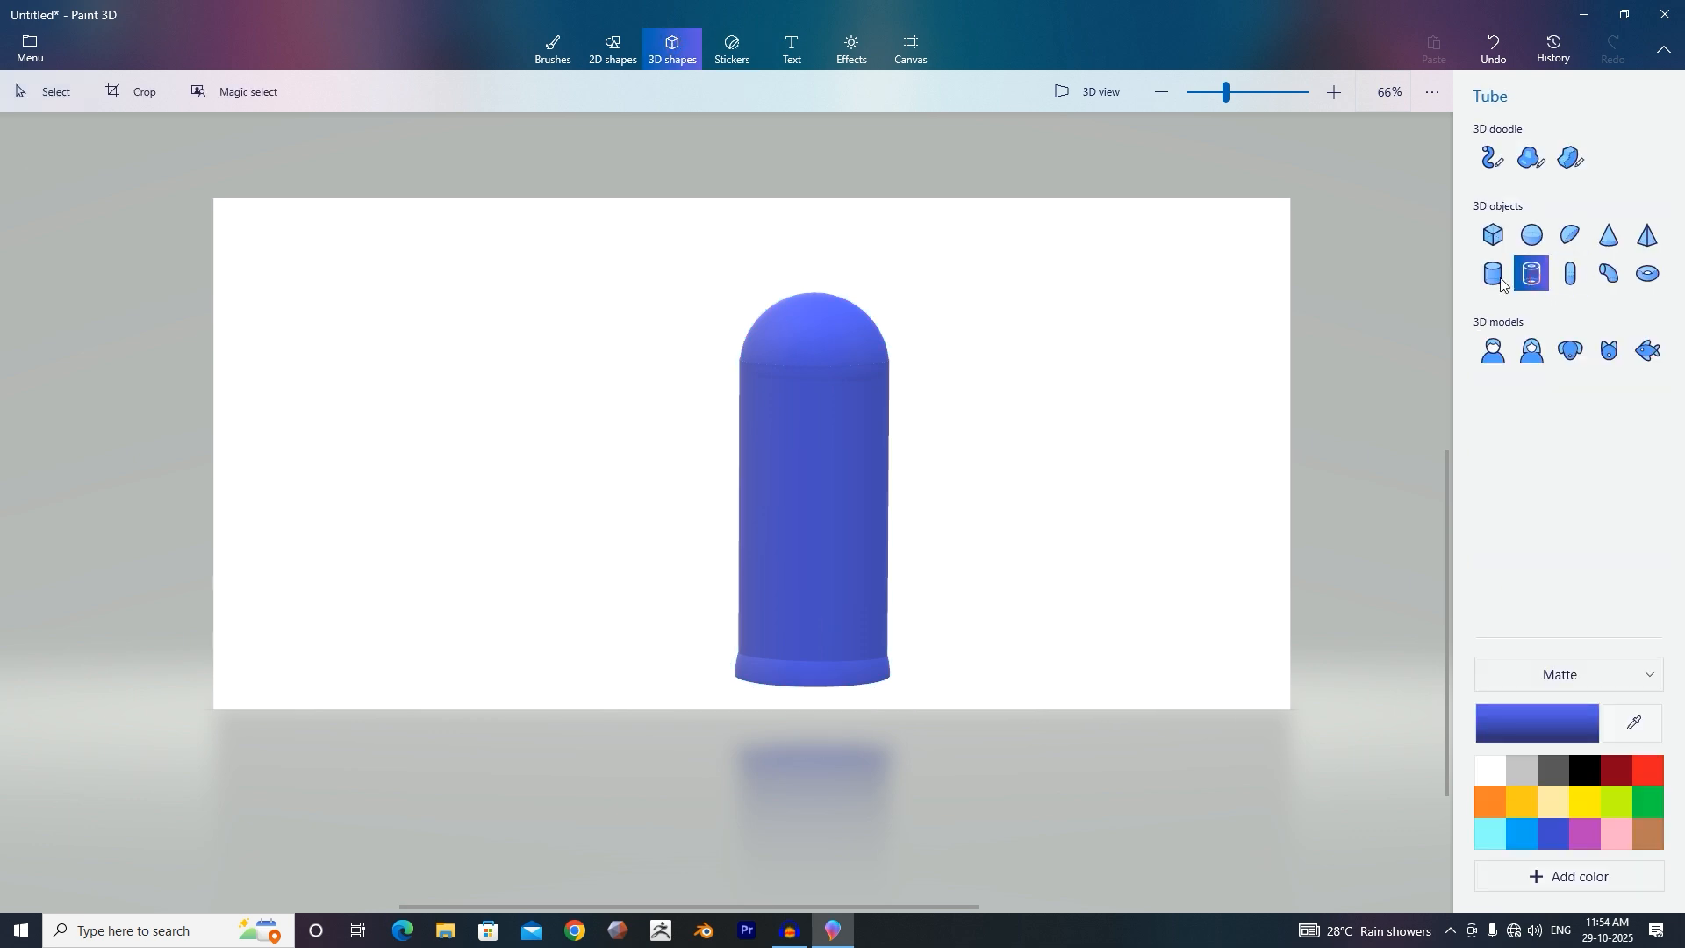
{"action": "left_click", "coordinate": [813, 255]}
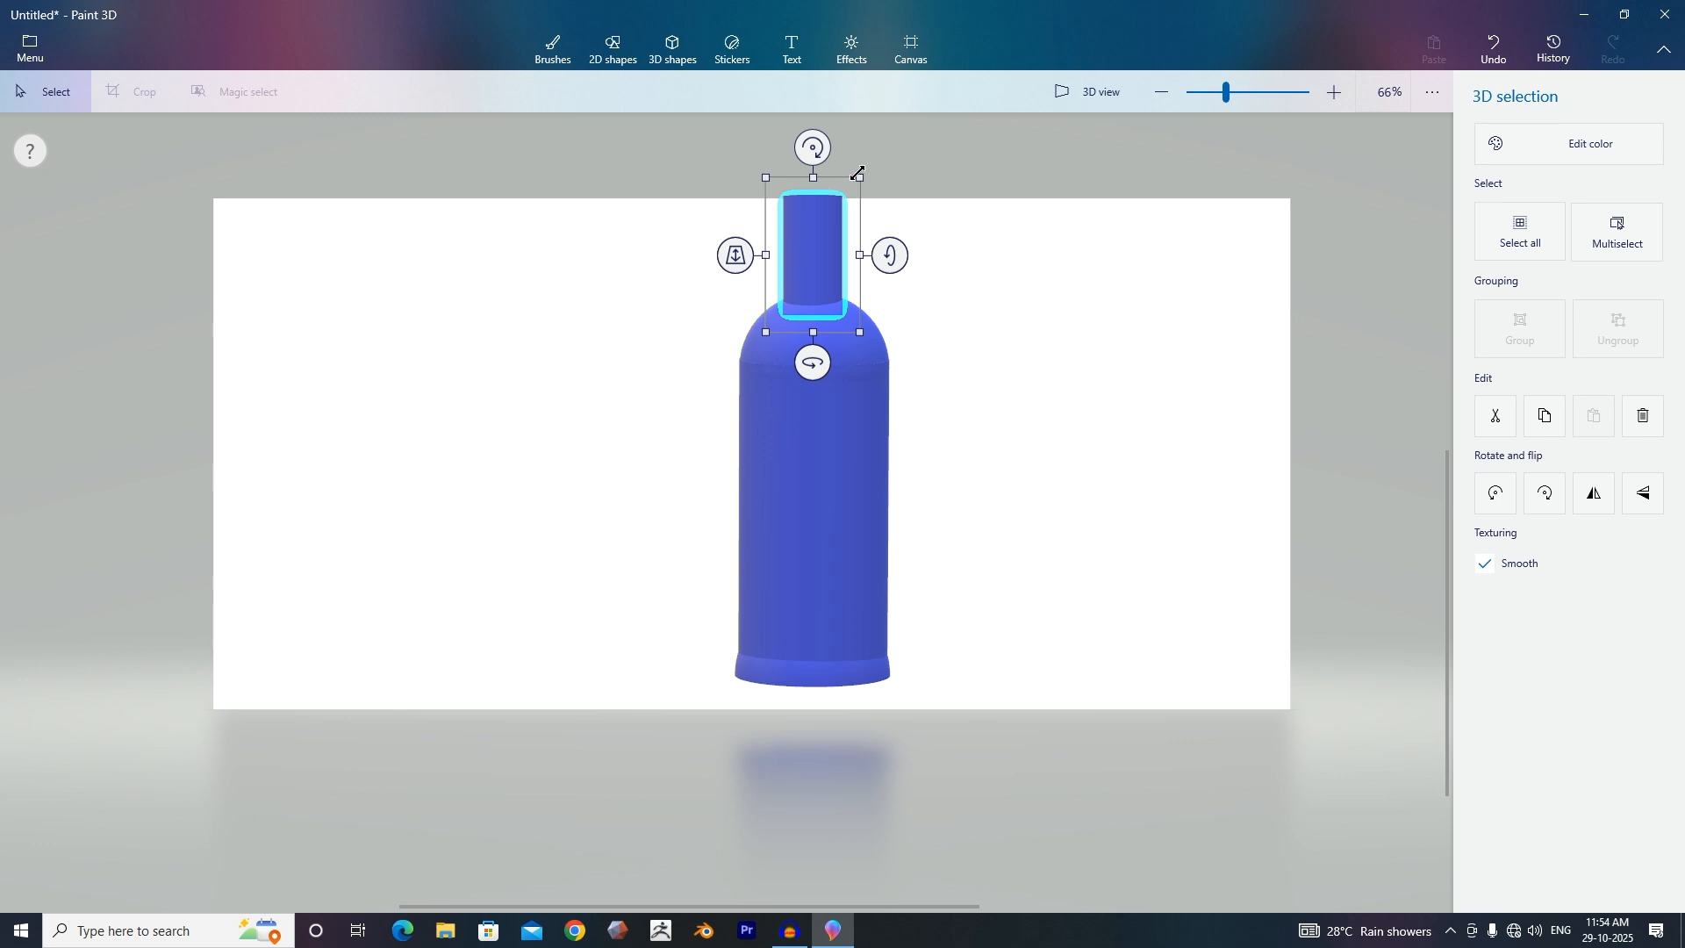
{"action": "left_click_drag", "start_coordinate": [821, 273], "coordinate": [825, 344]}
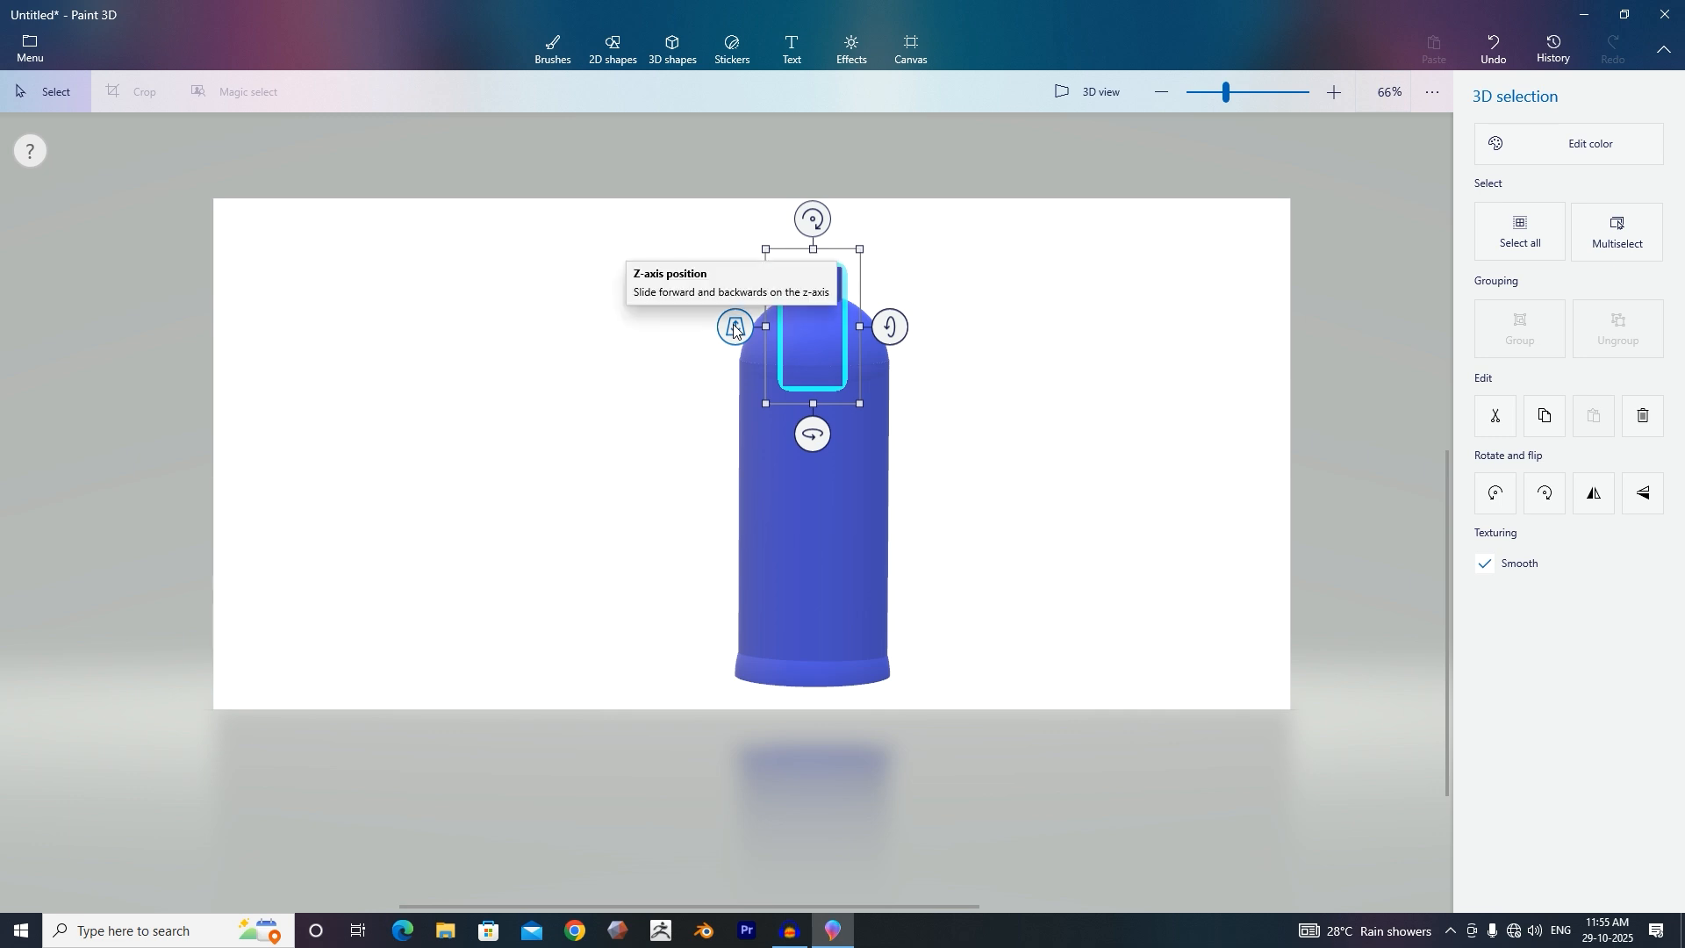
{"action": "left_click_drag", "start_coordinate": [734, 327], "coordinate": [741, 318]}
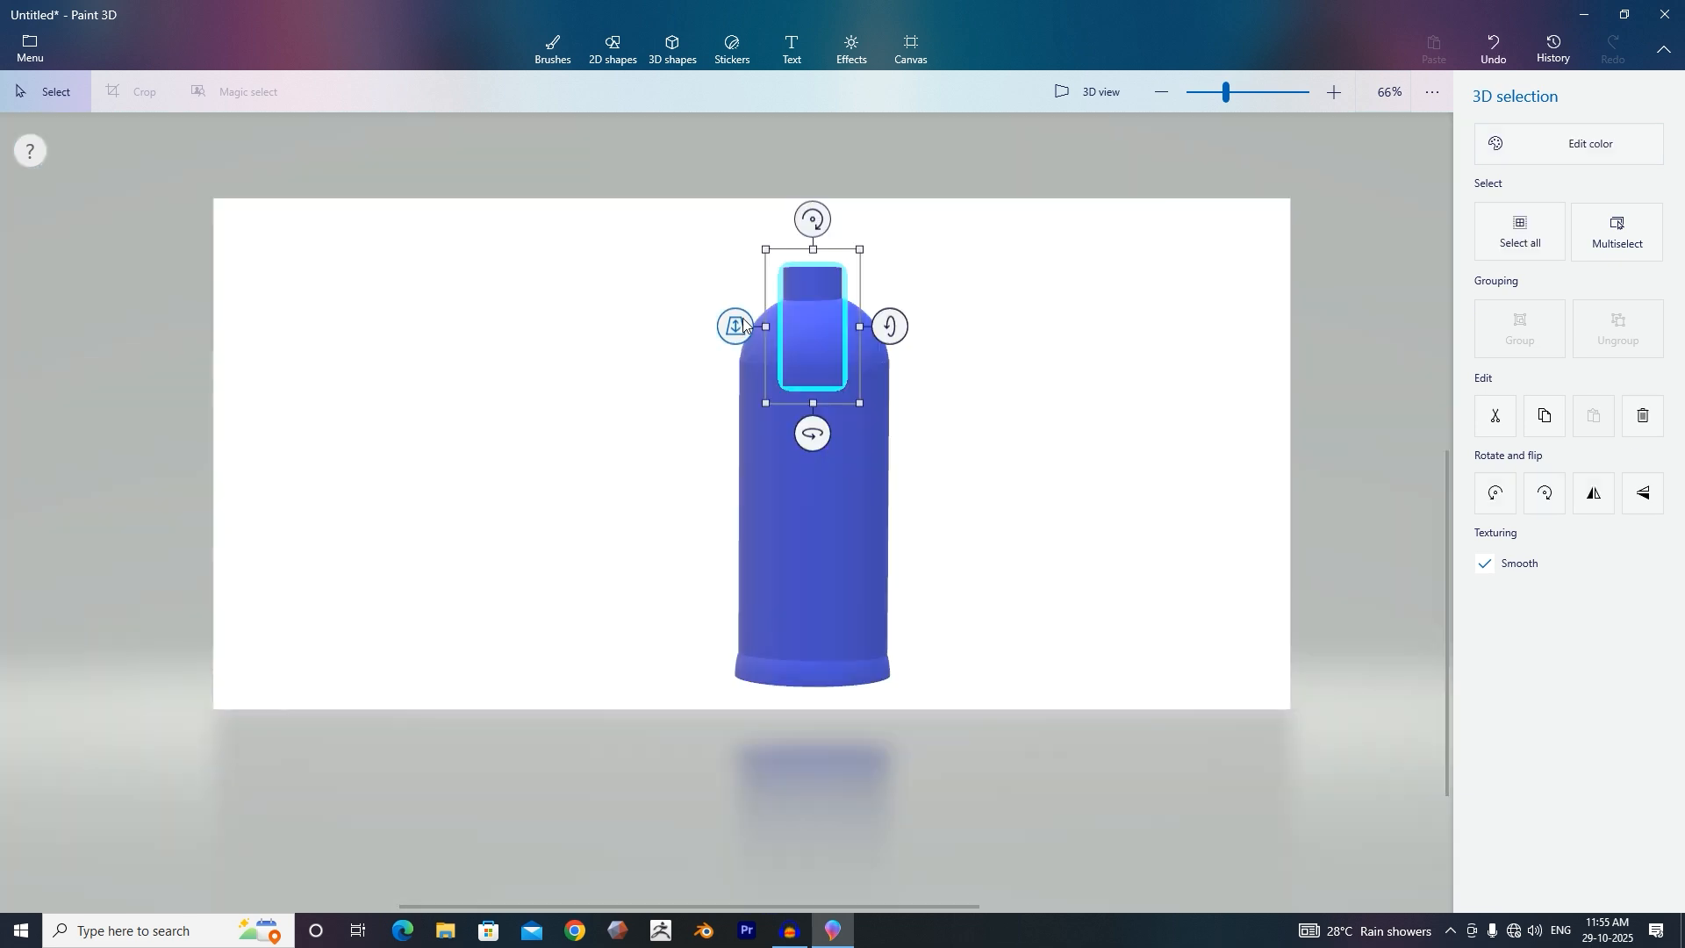
{"action": "left_click", "coordinate": [708, 246]}
Select all the bottle parts, group them into one object, and nudge its x-axis rotation.
{"action": "left_click_drag", "start_coordinate": [698, 222], "coordinate": [948, 707]}
{"action": "left_click", "coordinate": [1554, 346]}
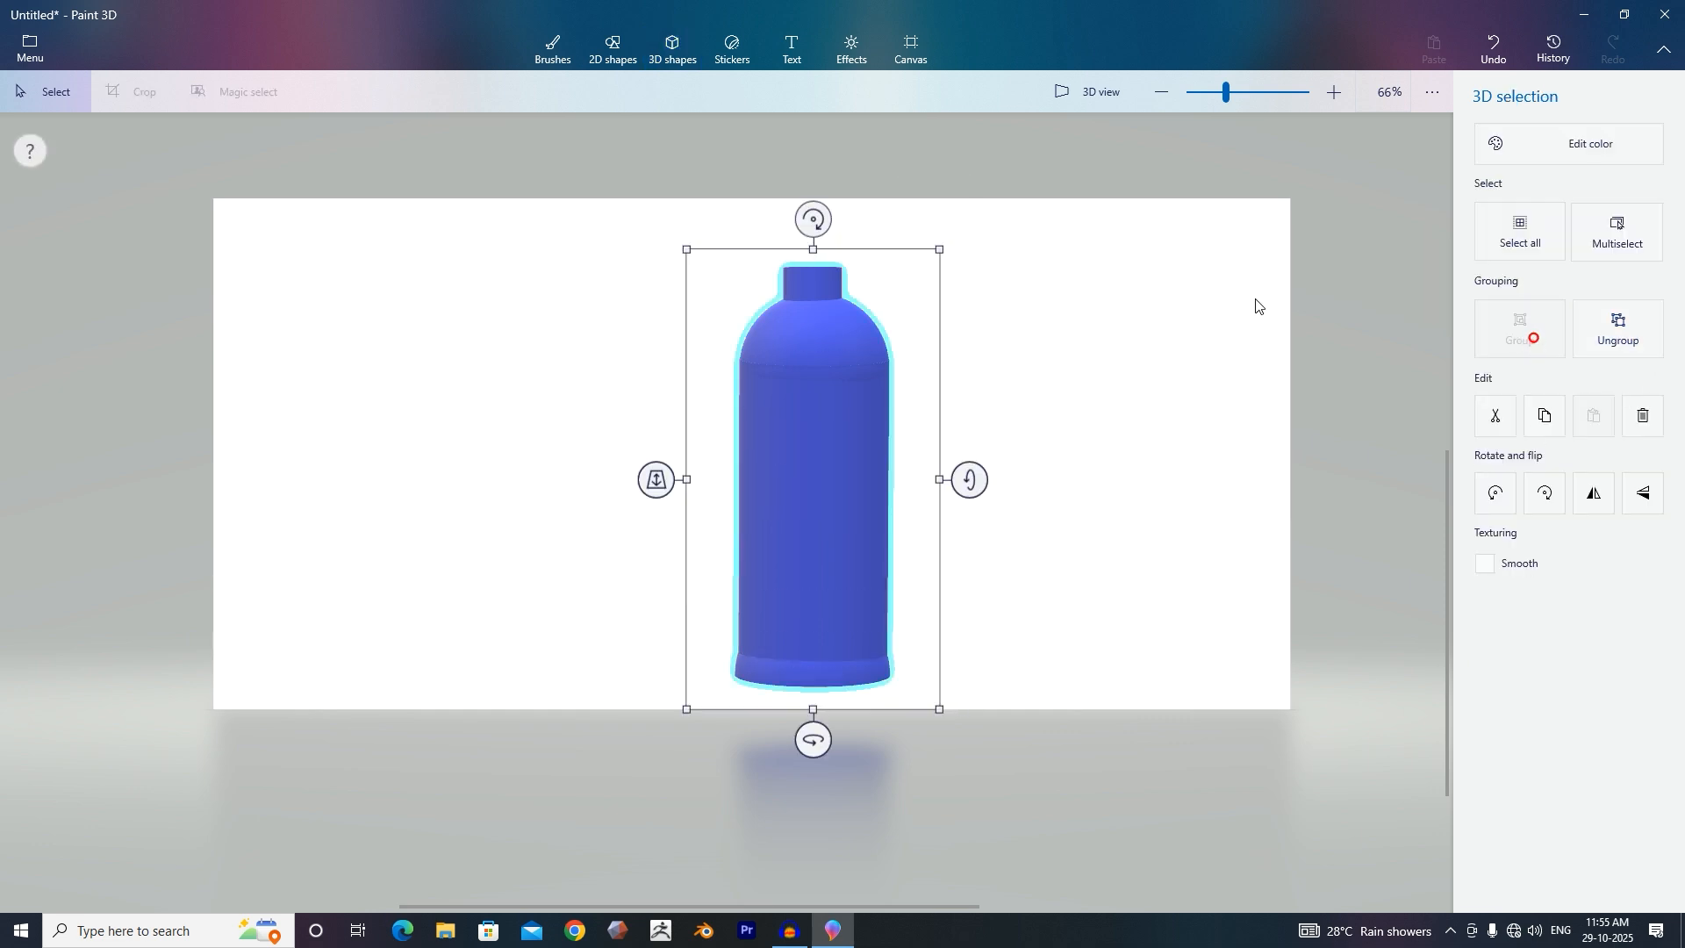
{"action": "mouse_move", "coordinate": [969, 480]}
{"action": "left_mouse_down"}
{"action": "mouse_move", "coordinate": [978, 462]}
{"action": "mouse_move", "coordinate": [967, 708]}
{"action": "mouse_move", "coordinate": [971, 493]}
{"action": "left_mouse_up"}
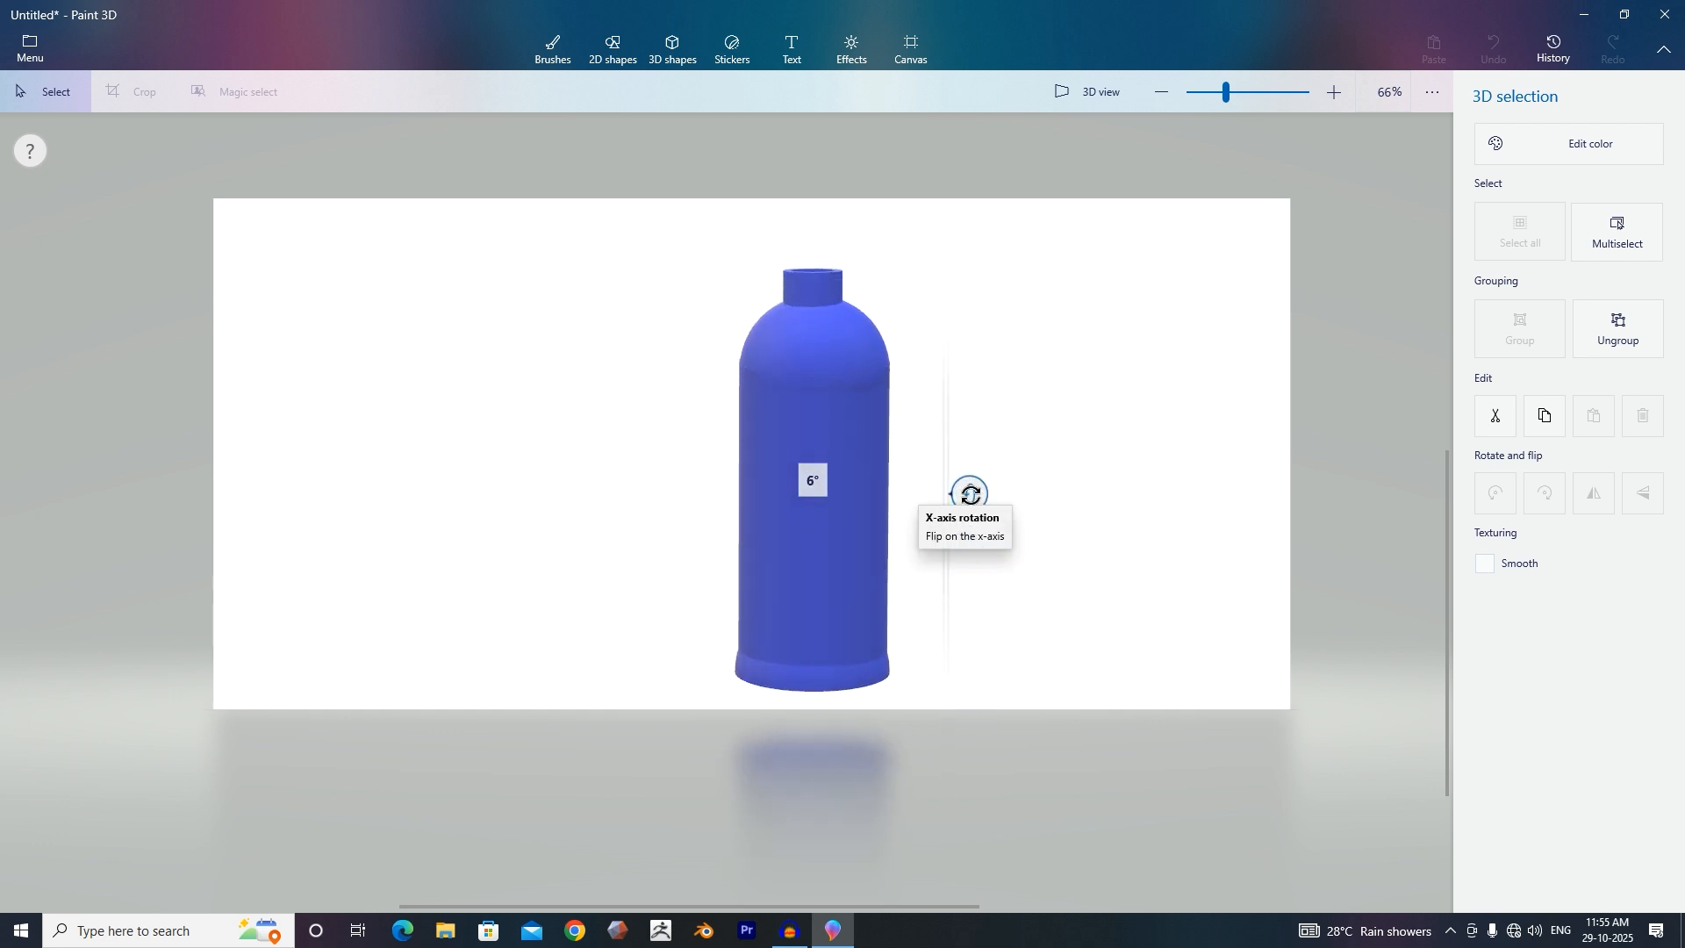
Add a cylinder inside the neck tube, moving it down and sliding it in depth to fill the neck.
{"action": "left_click", "coordinate": [672, 49]}
{"action": "left_click", "coordinate": [1490, 276]}
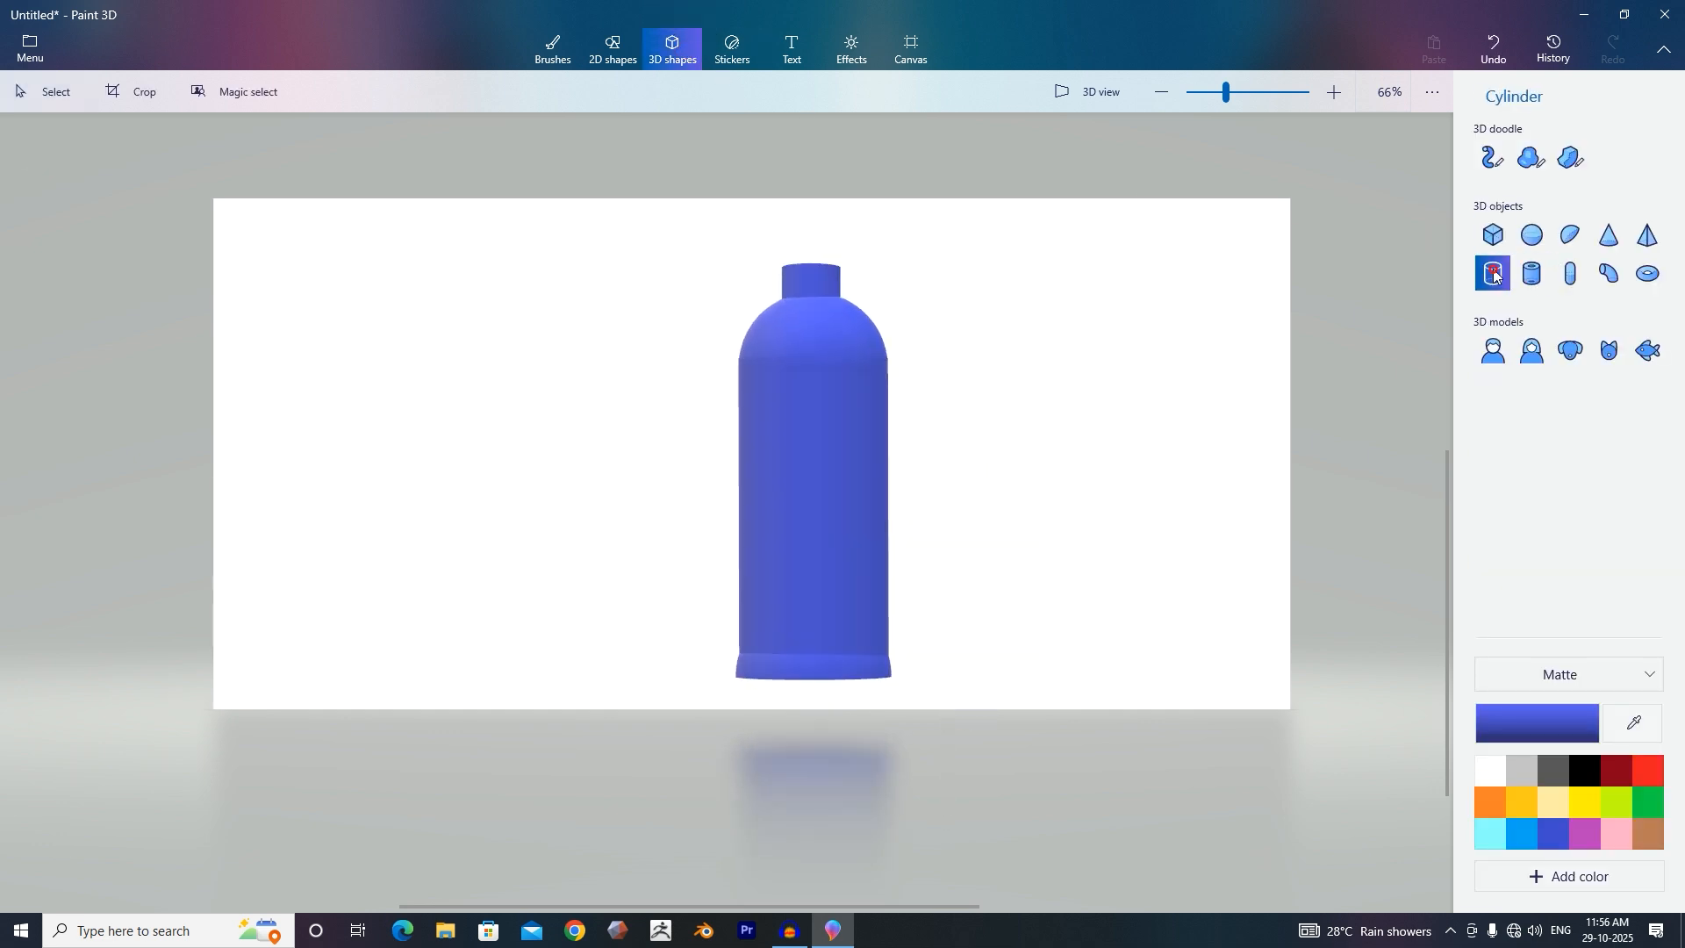
{"action": "left_click", "coordinate": [809, 227]}
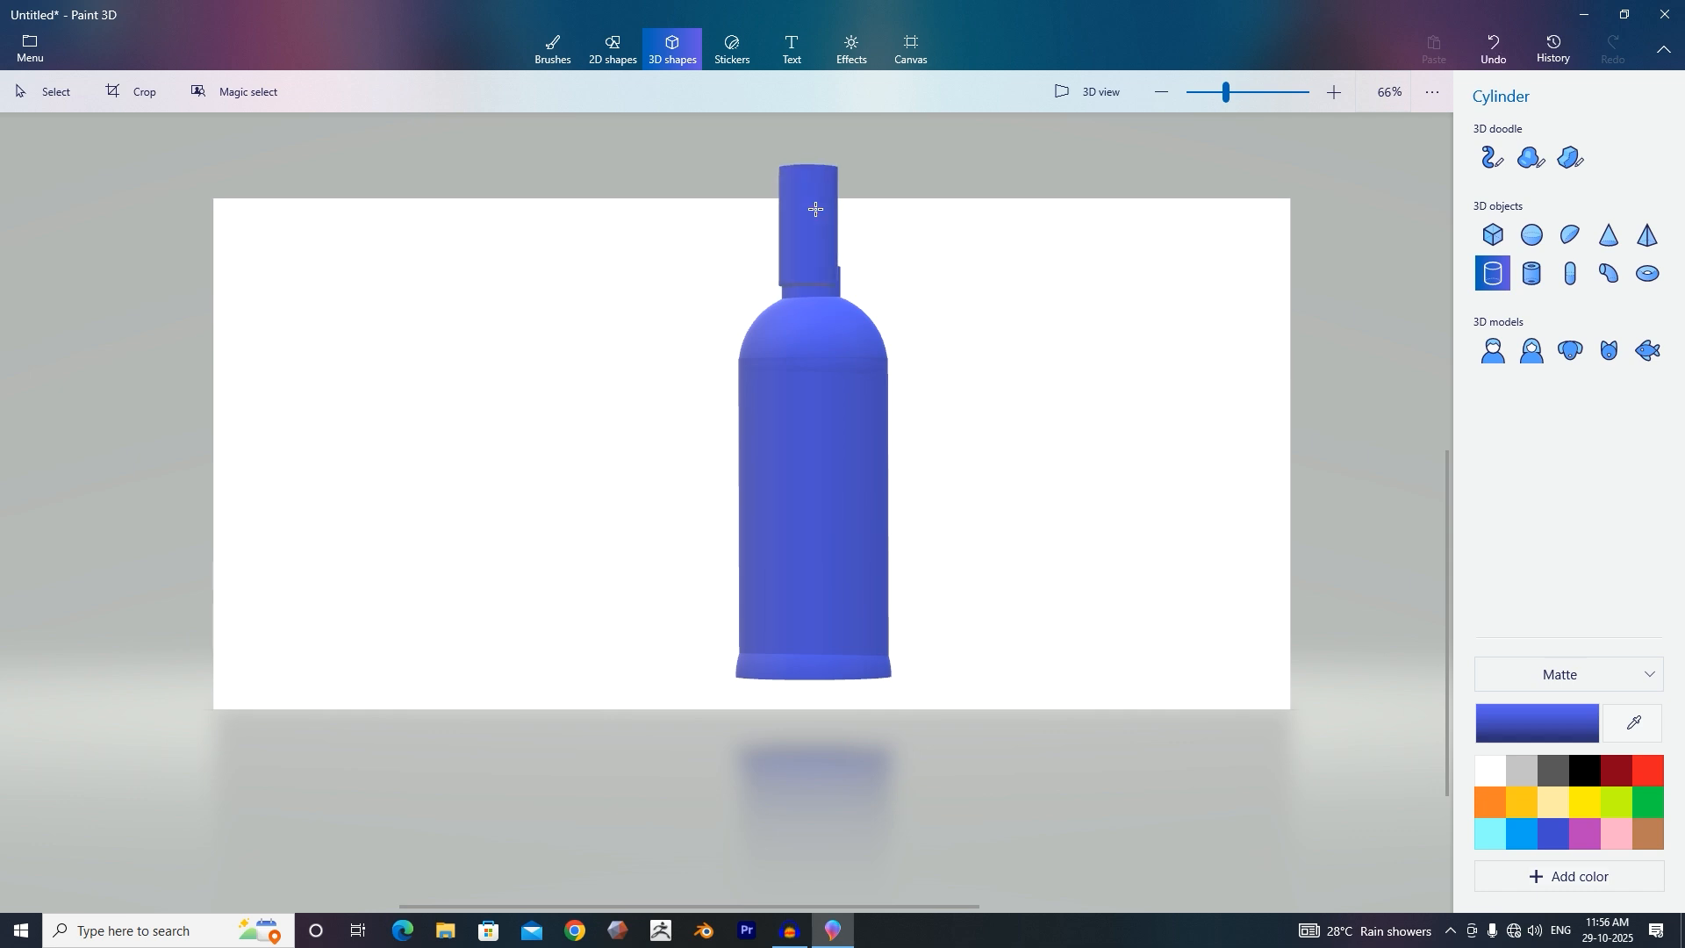
{"action": "left_click_drag", "start_coordinate": [856, 147], "coordinate": [861, 140]}
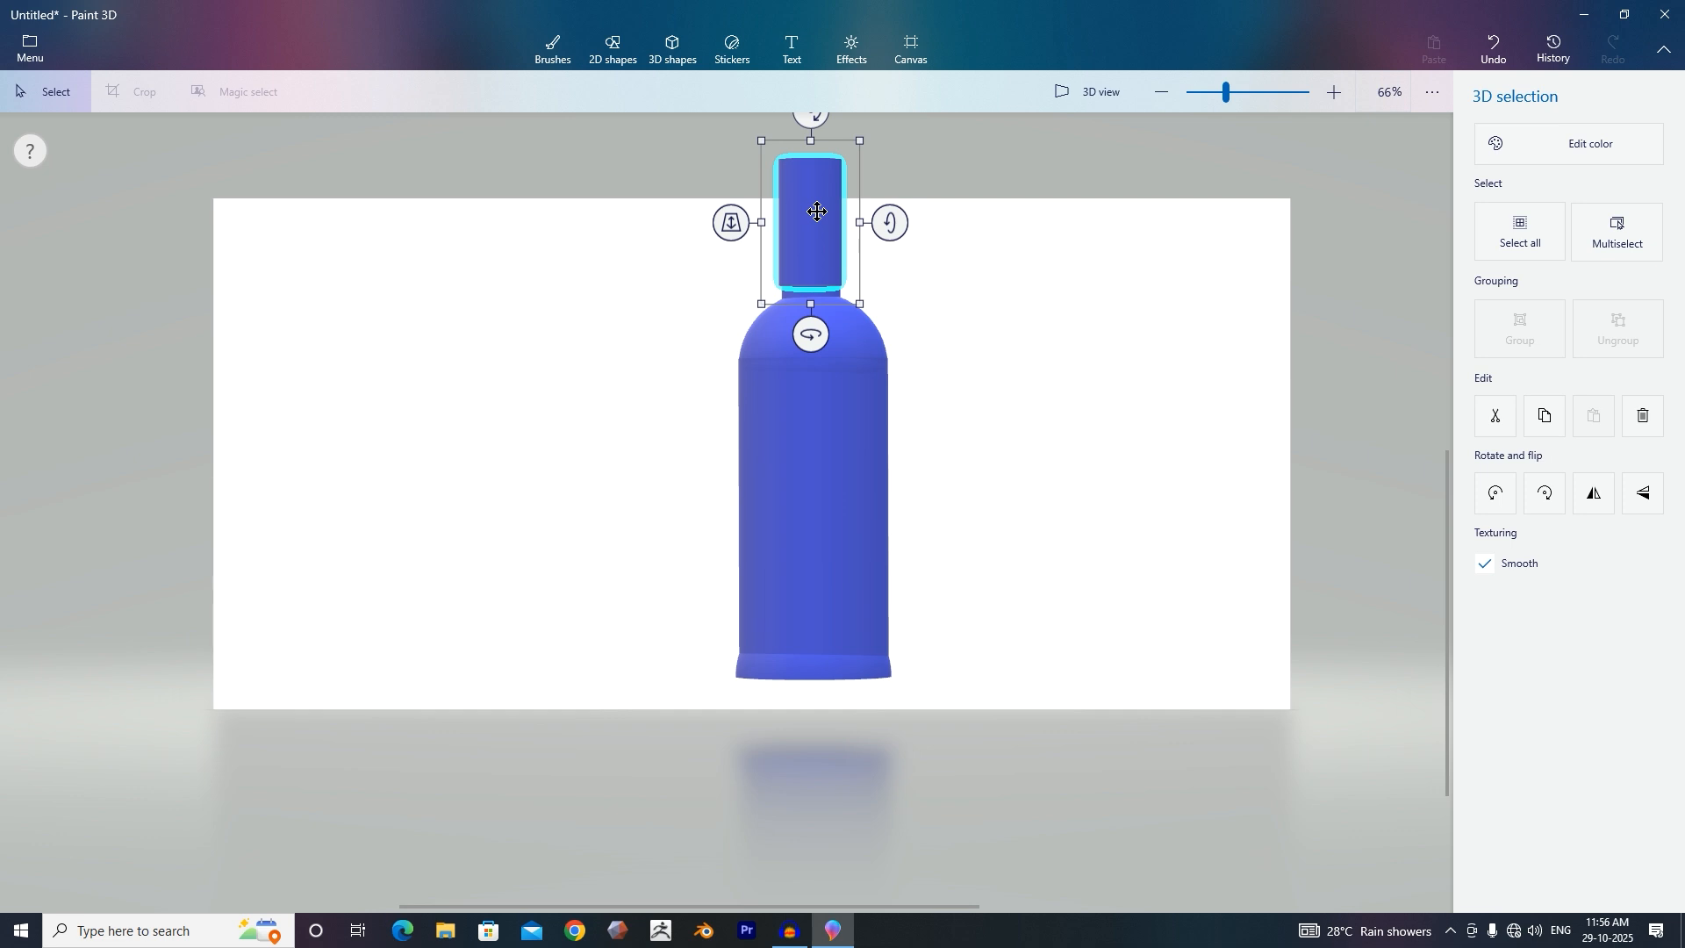
{"action": "left_click_drag", "start_coordinate": [817, 212], "coordinate": [819, 287]}
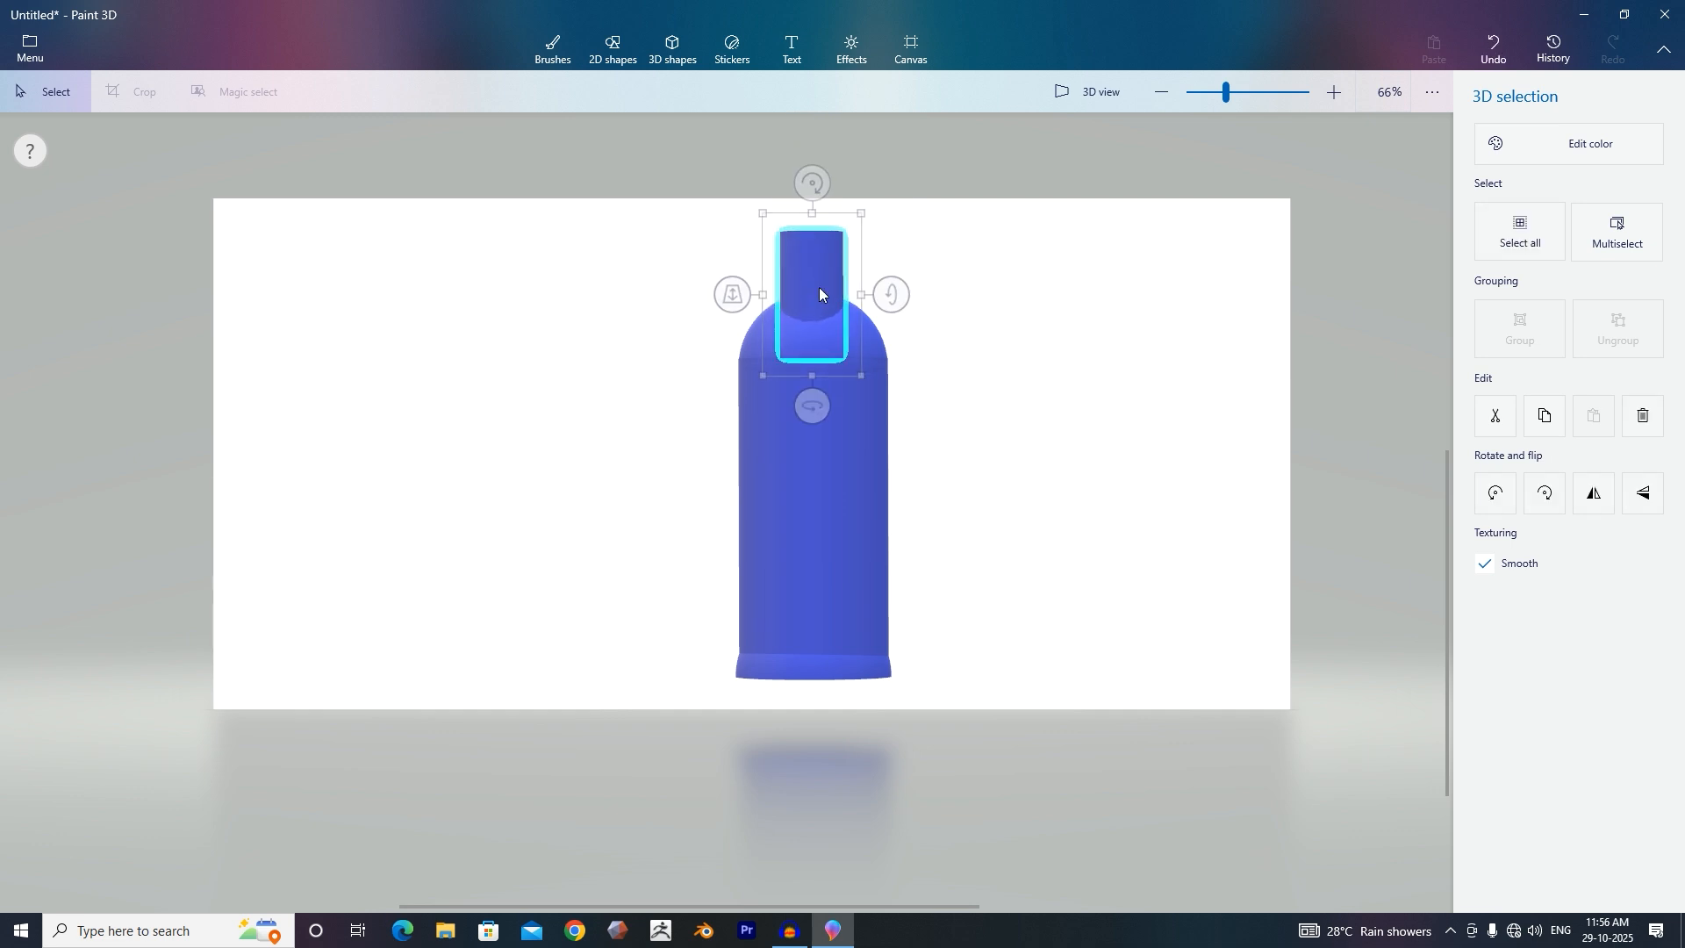
{"action": "left_click_drag", "start_coordinate": [739, 346], "coordinate": [739, 307]}
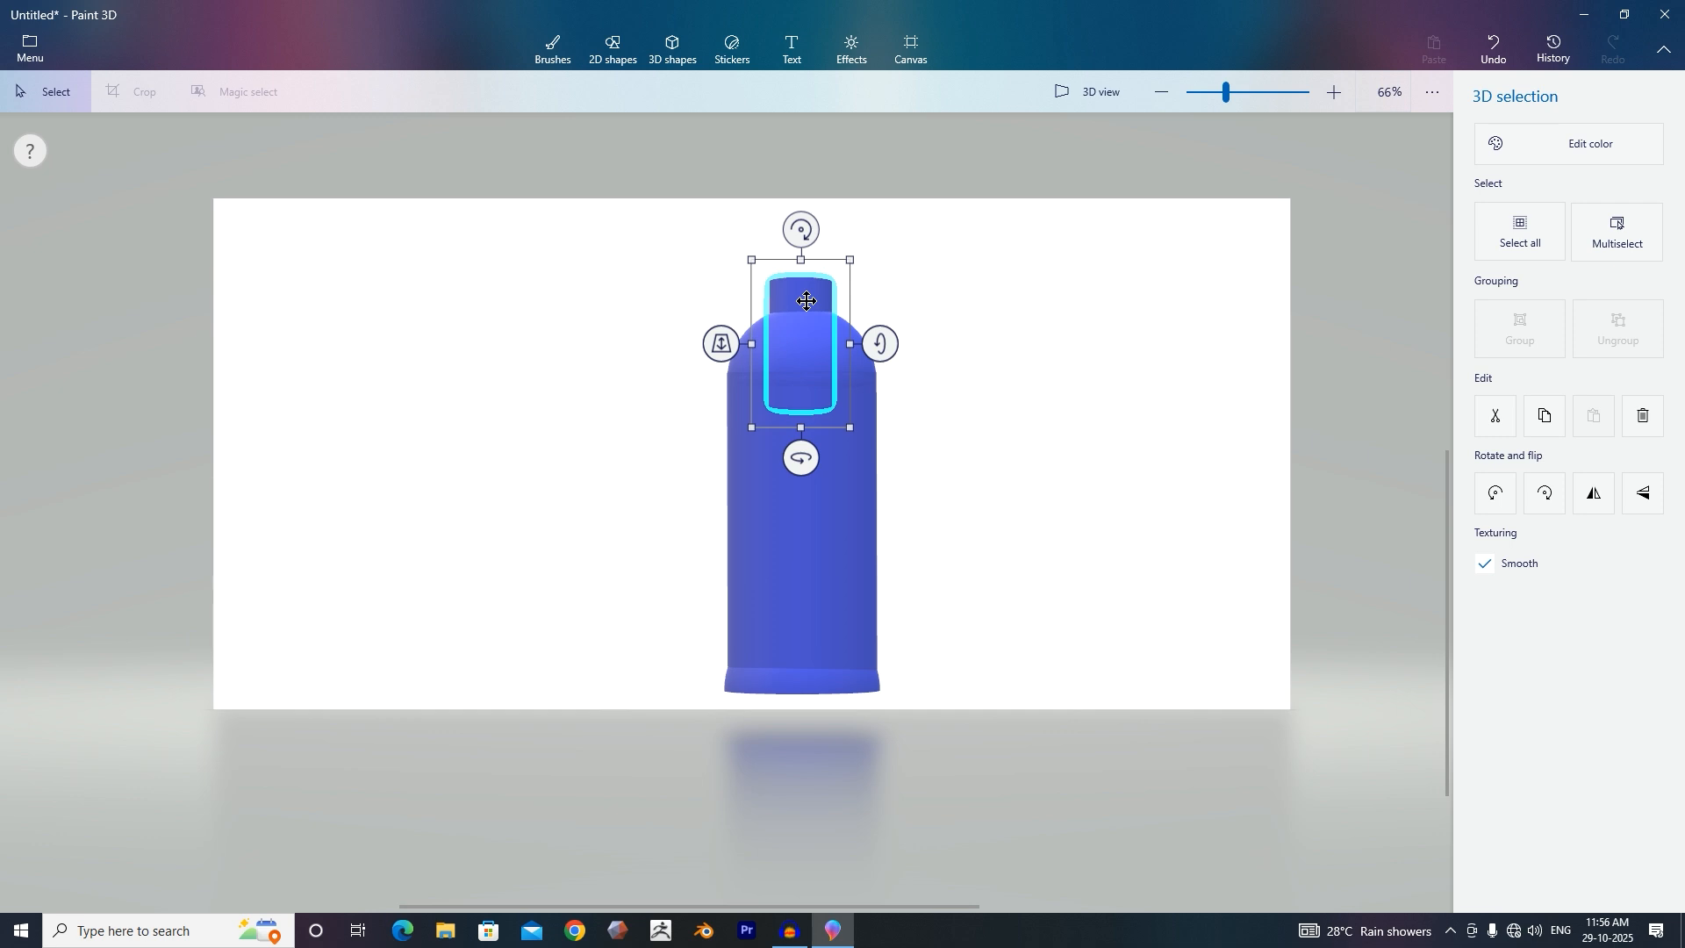
{"action": "left_click", "coordinate": [803, 285]}
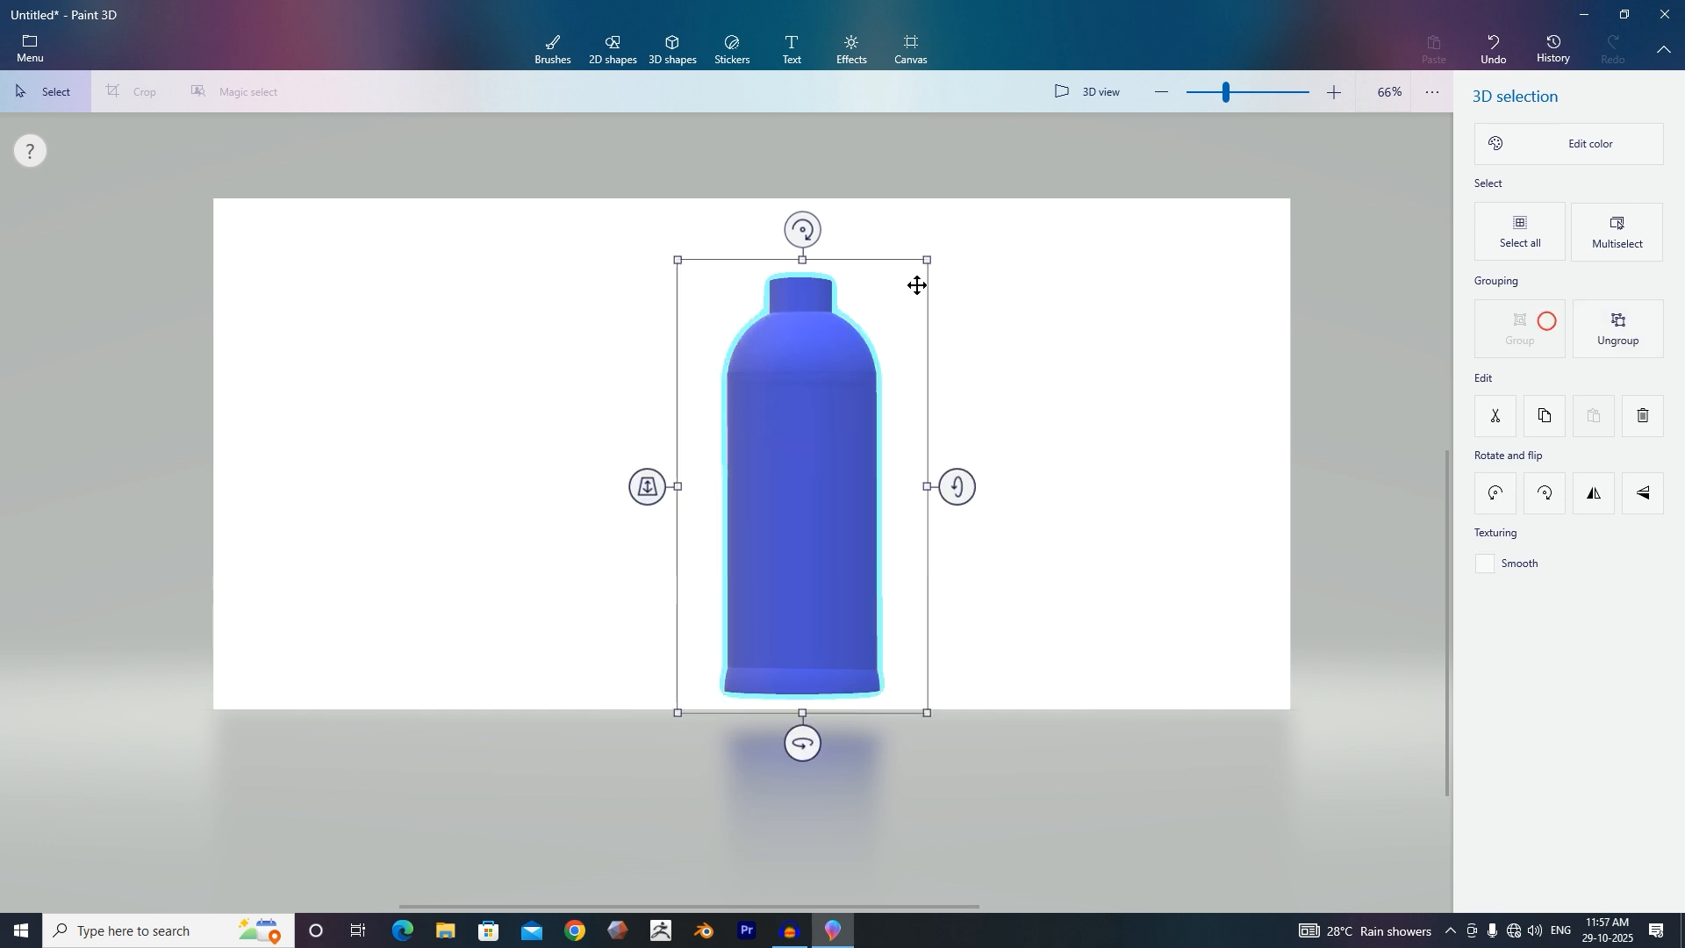
{"action": "mouse_move", "coordinate": [955, 486]}
{"action": "left_mouse_down"}
{"action": "mouse_move", "coordinate": [960, 659]}
{"action": "mouse_move", "coordinate": [985, 492]}
{"action": "mouse_move", "coordinate": [955, 488]}
{"action": "left_mouse_up"}
{"action": "left_click", "coordinate": [732, 48]}
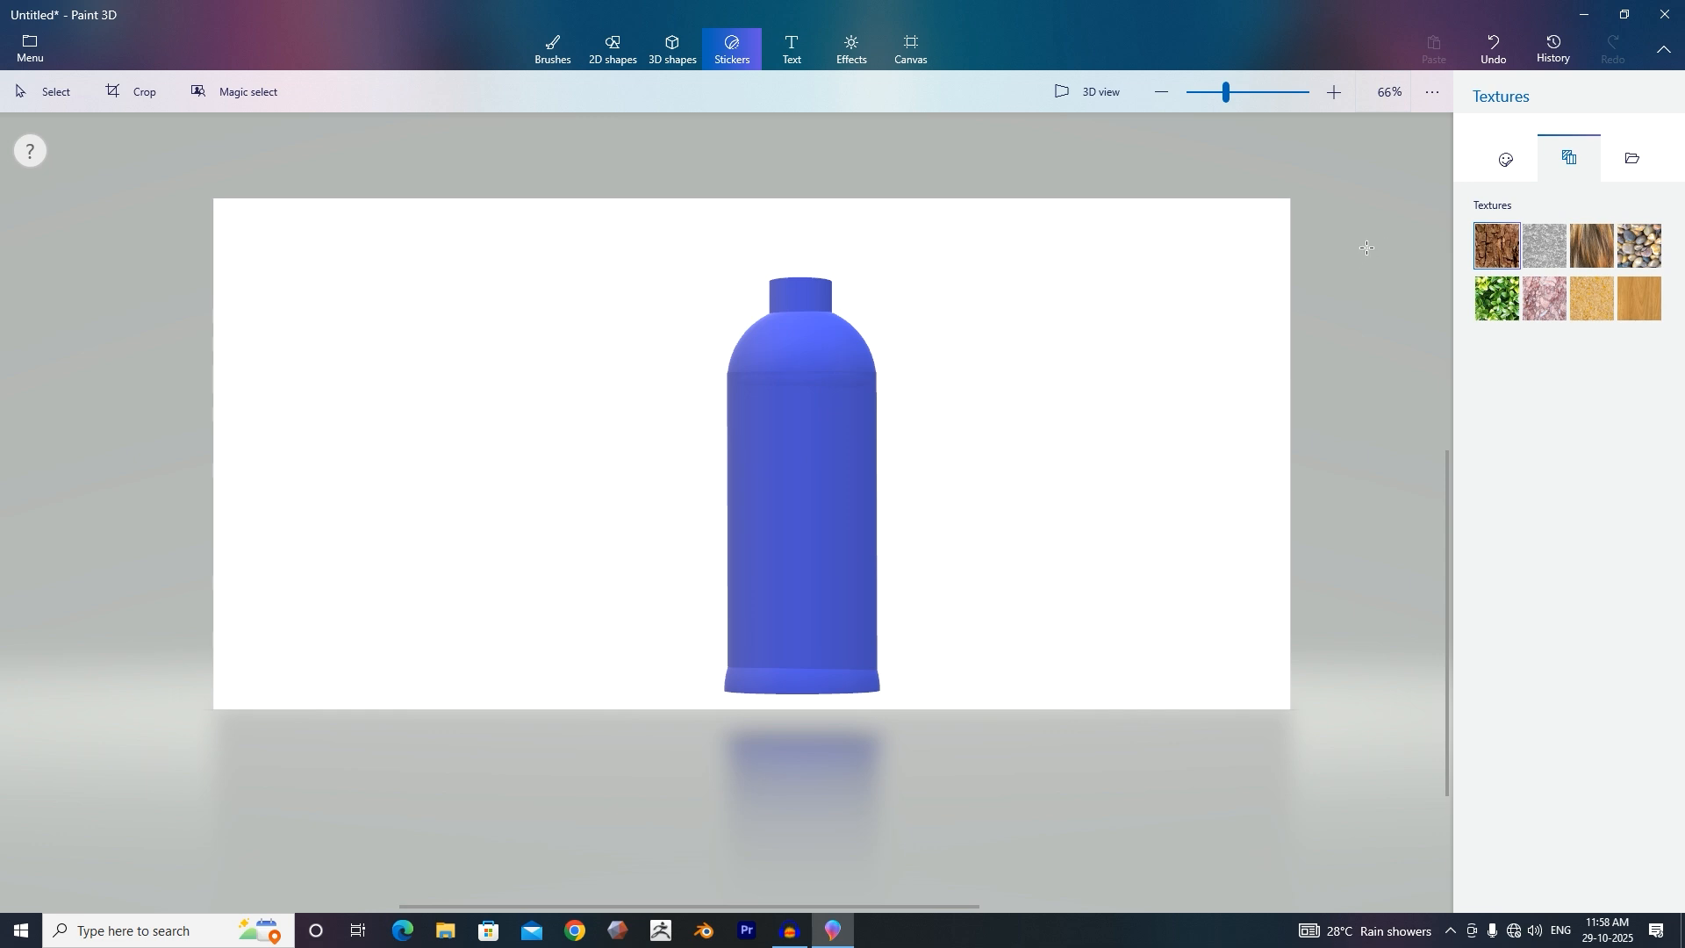
{"action": "left_click", "coordinate": [1630, 162]}
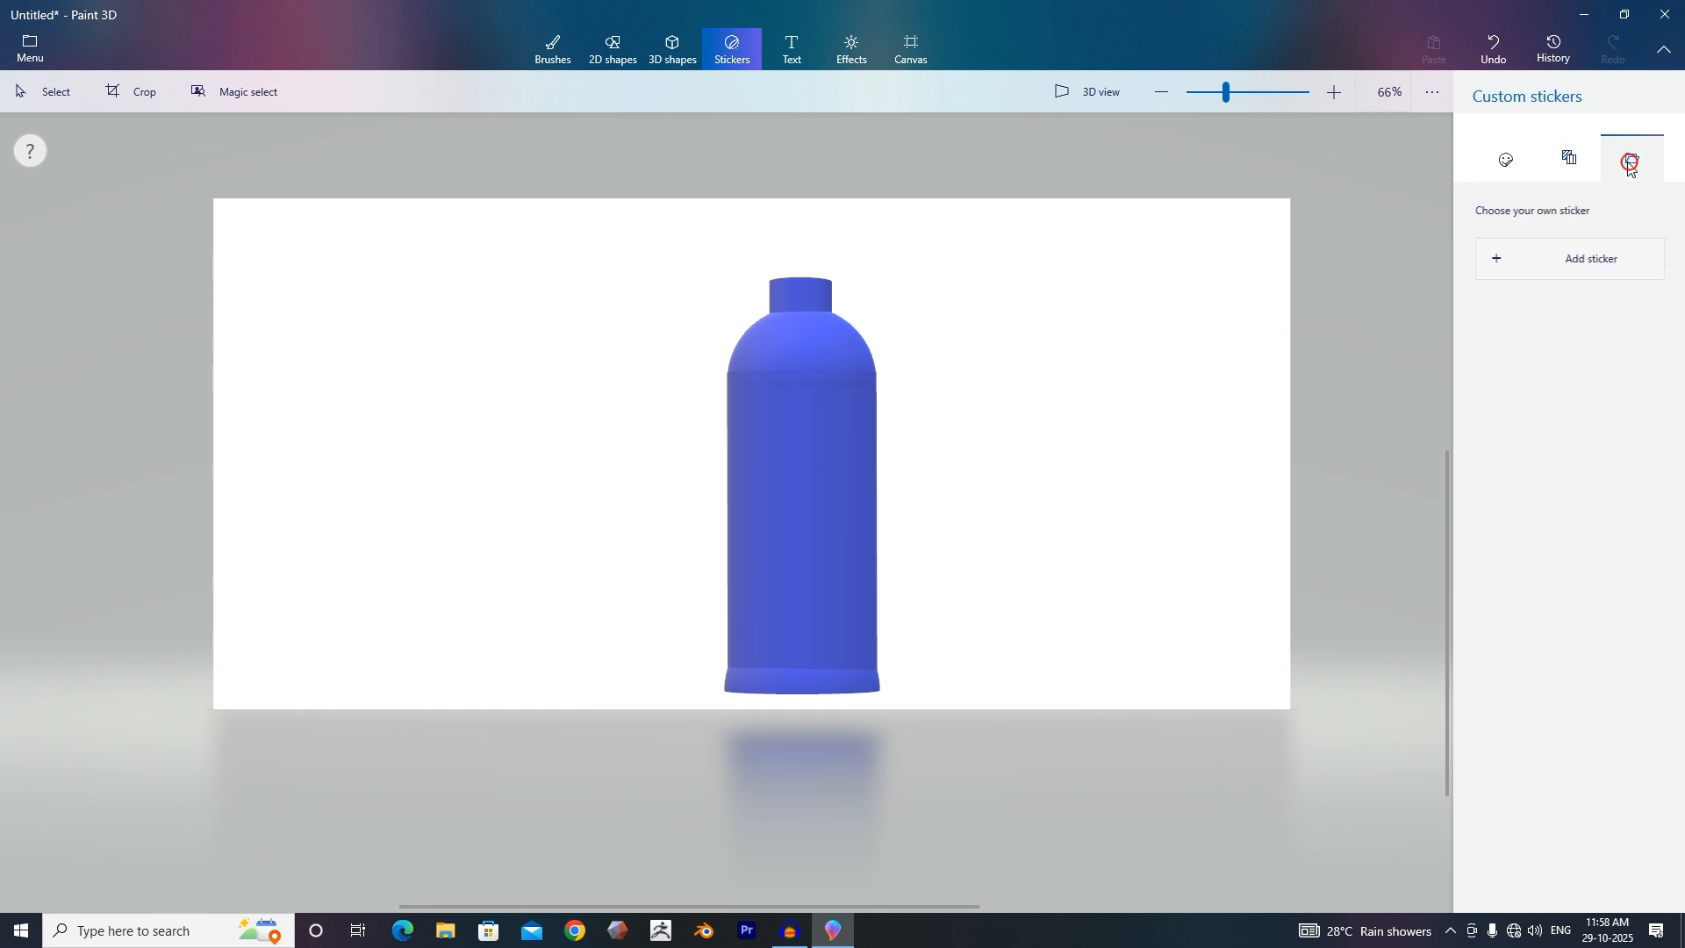
{"action": "left_click", "coordinate": [1589, 261]}
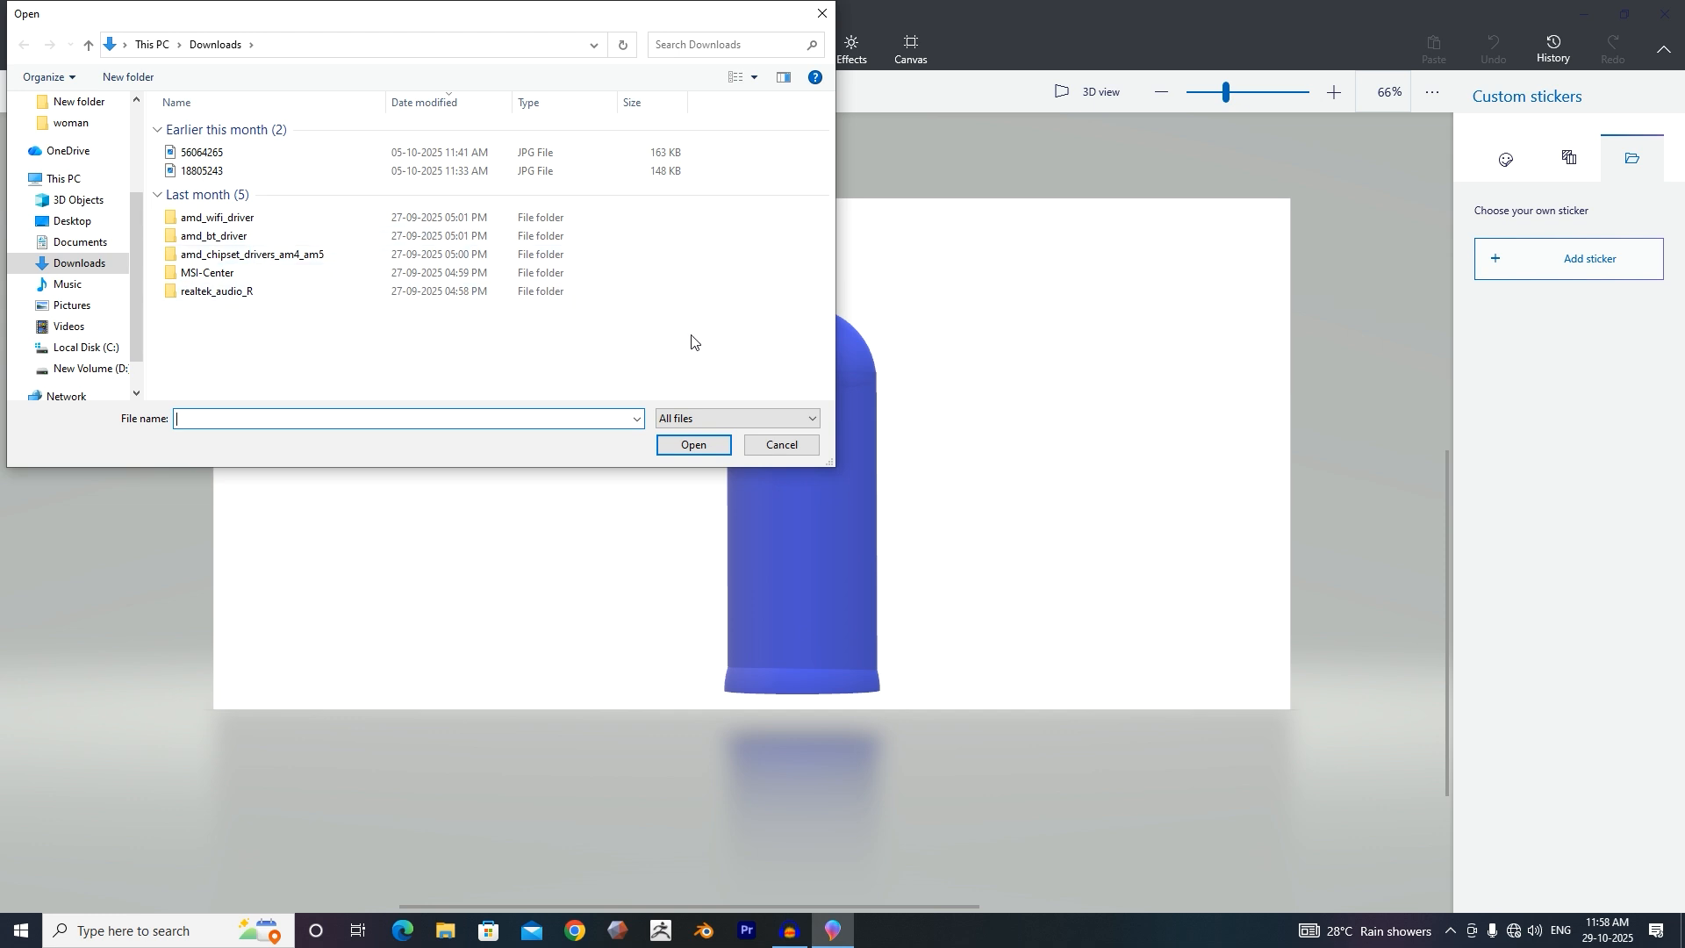
{"action": "key", "text": "Escape"}
Apply the light wood texture sticker to the bottle's dome, enlarging it to cover the dome.
{"action": "left_click", "coordinate": [1559, 164]}
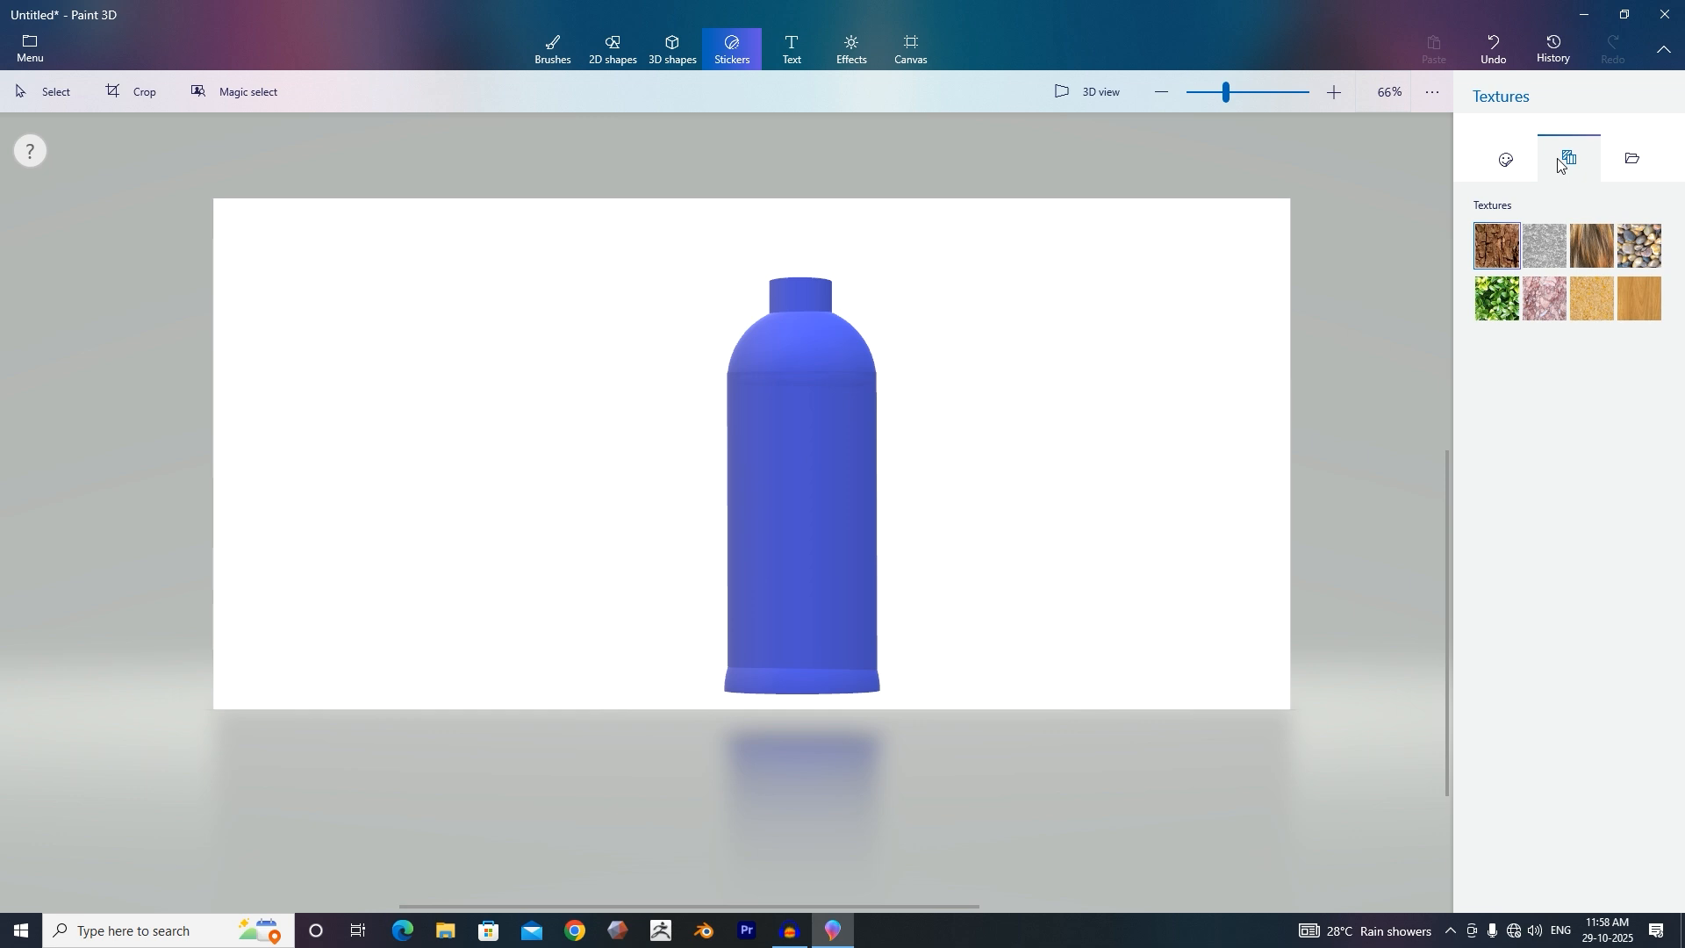
{"action": "left_click", "coordinate": [1633, 288]}
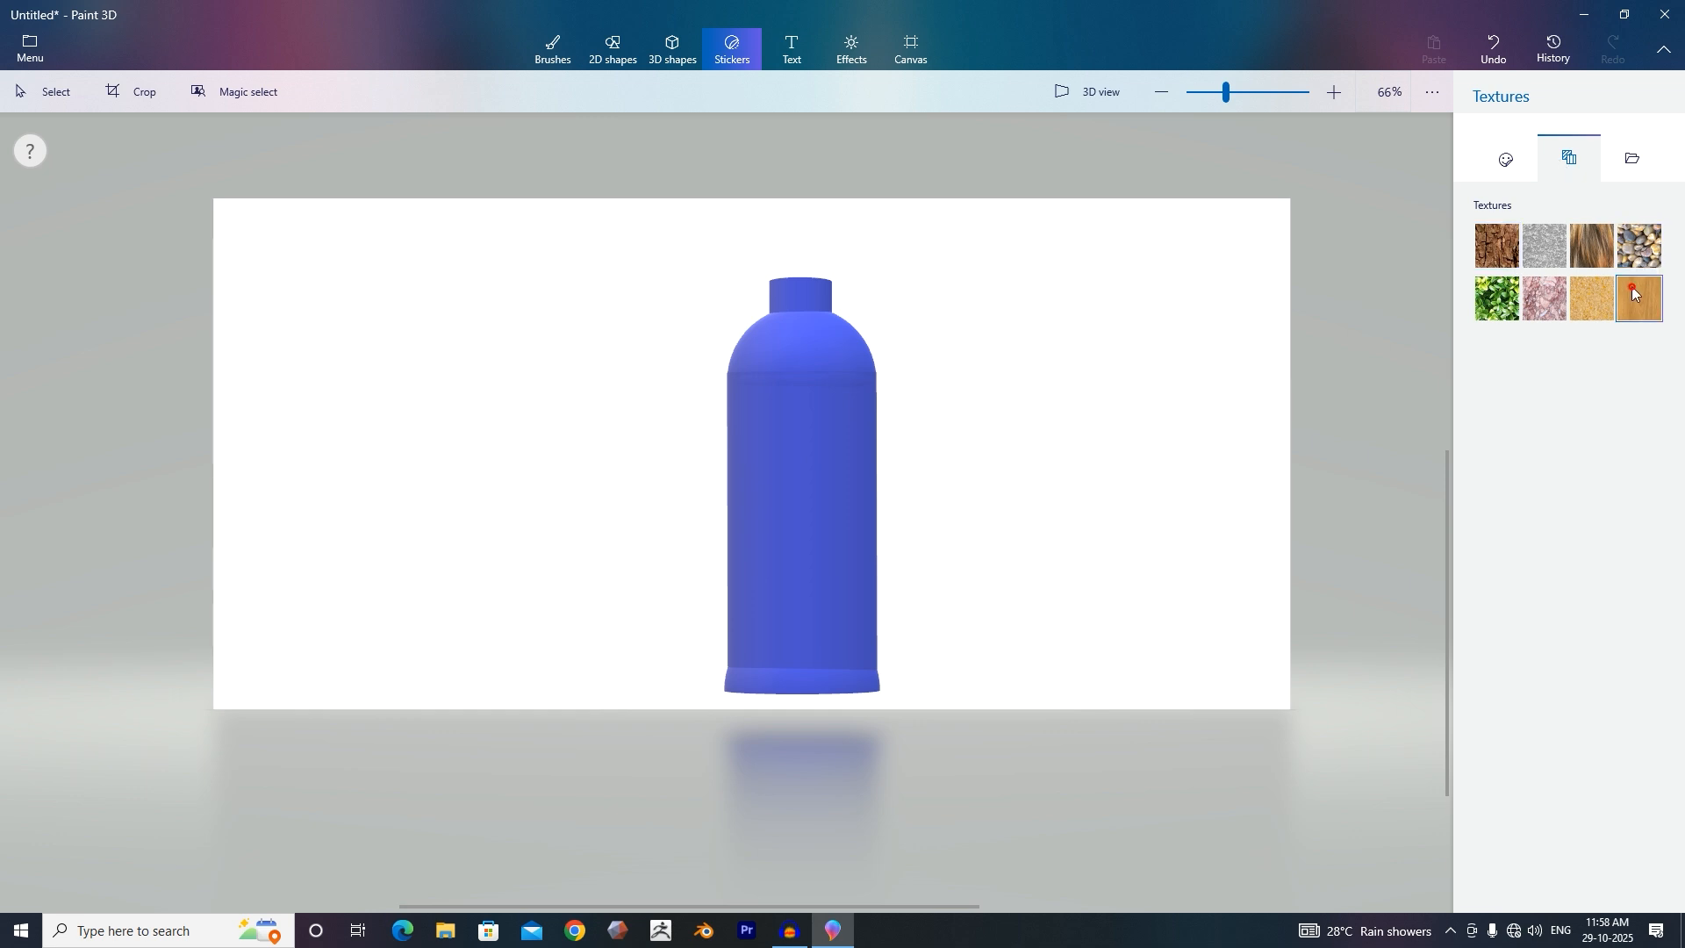
{"action": "left_click", "coordinate": [786, 351]}
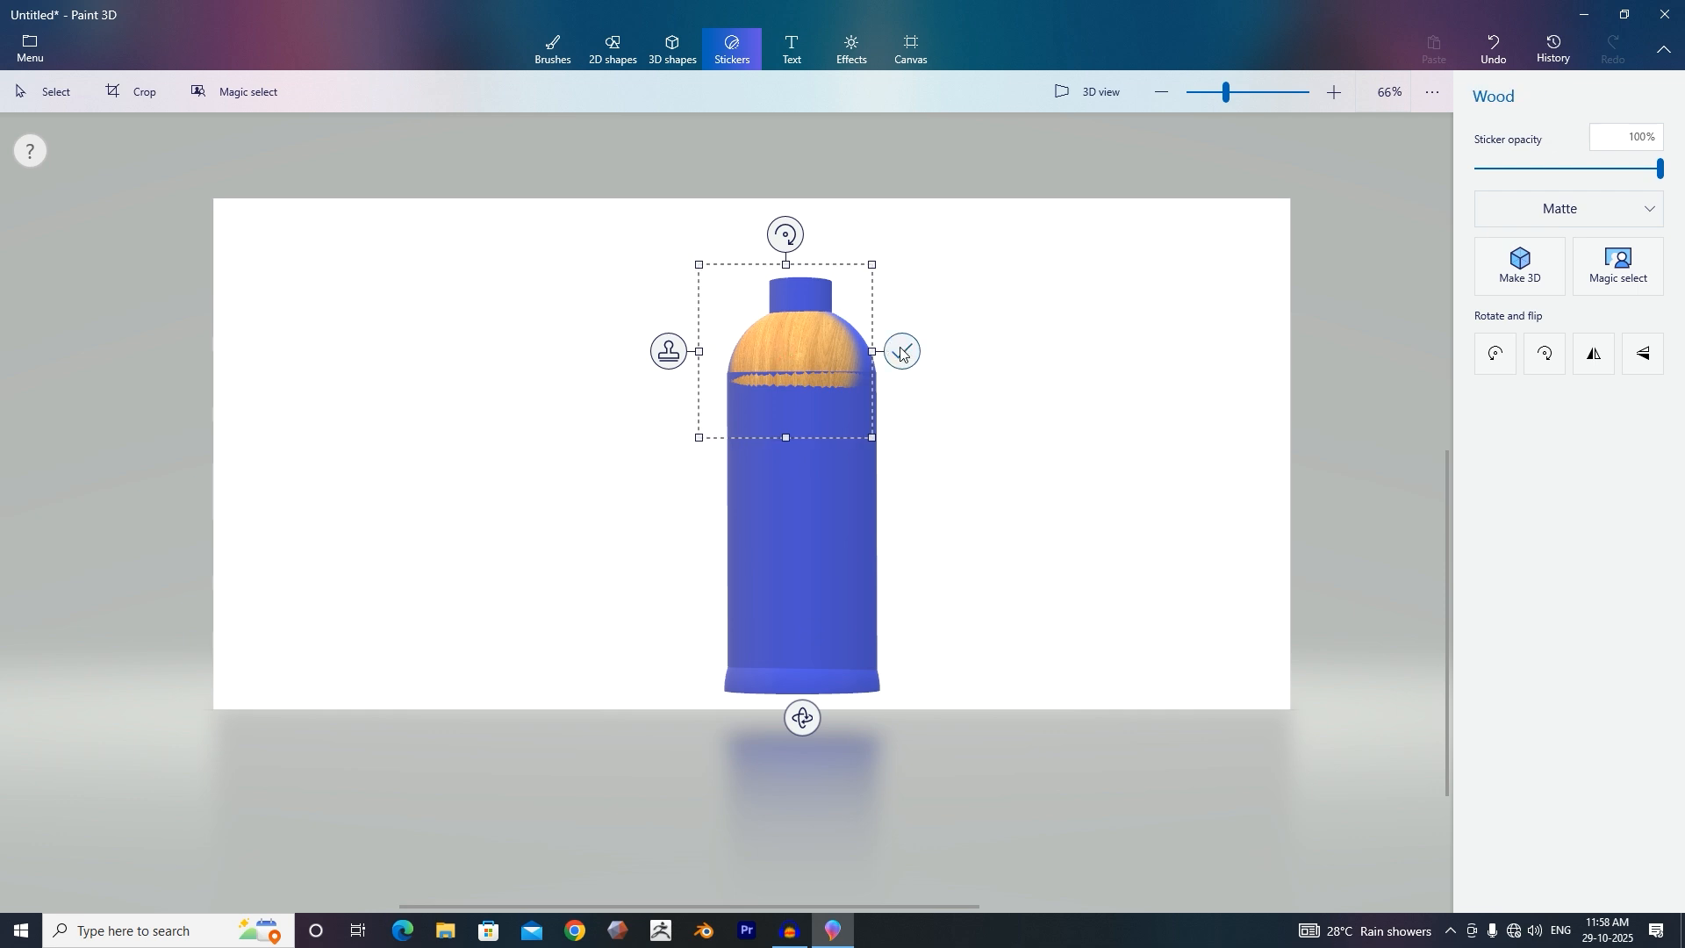
{"action": "left_click_drag", "start_coordinate": [881, 262], "coordinate": [897, 245]}
{"action": "left_click_drag", "start_coordinate": [896, 436], "coordinate": [932, 460]}
{"action": "left_click", "coordinate": [949, 352]}
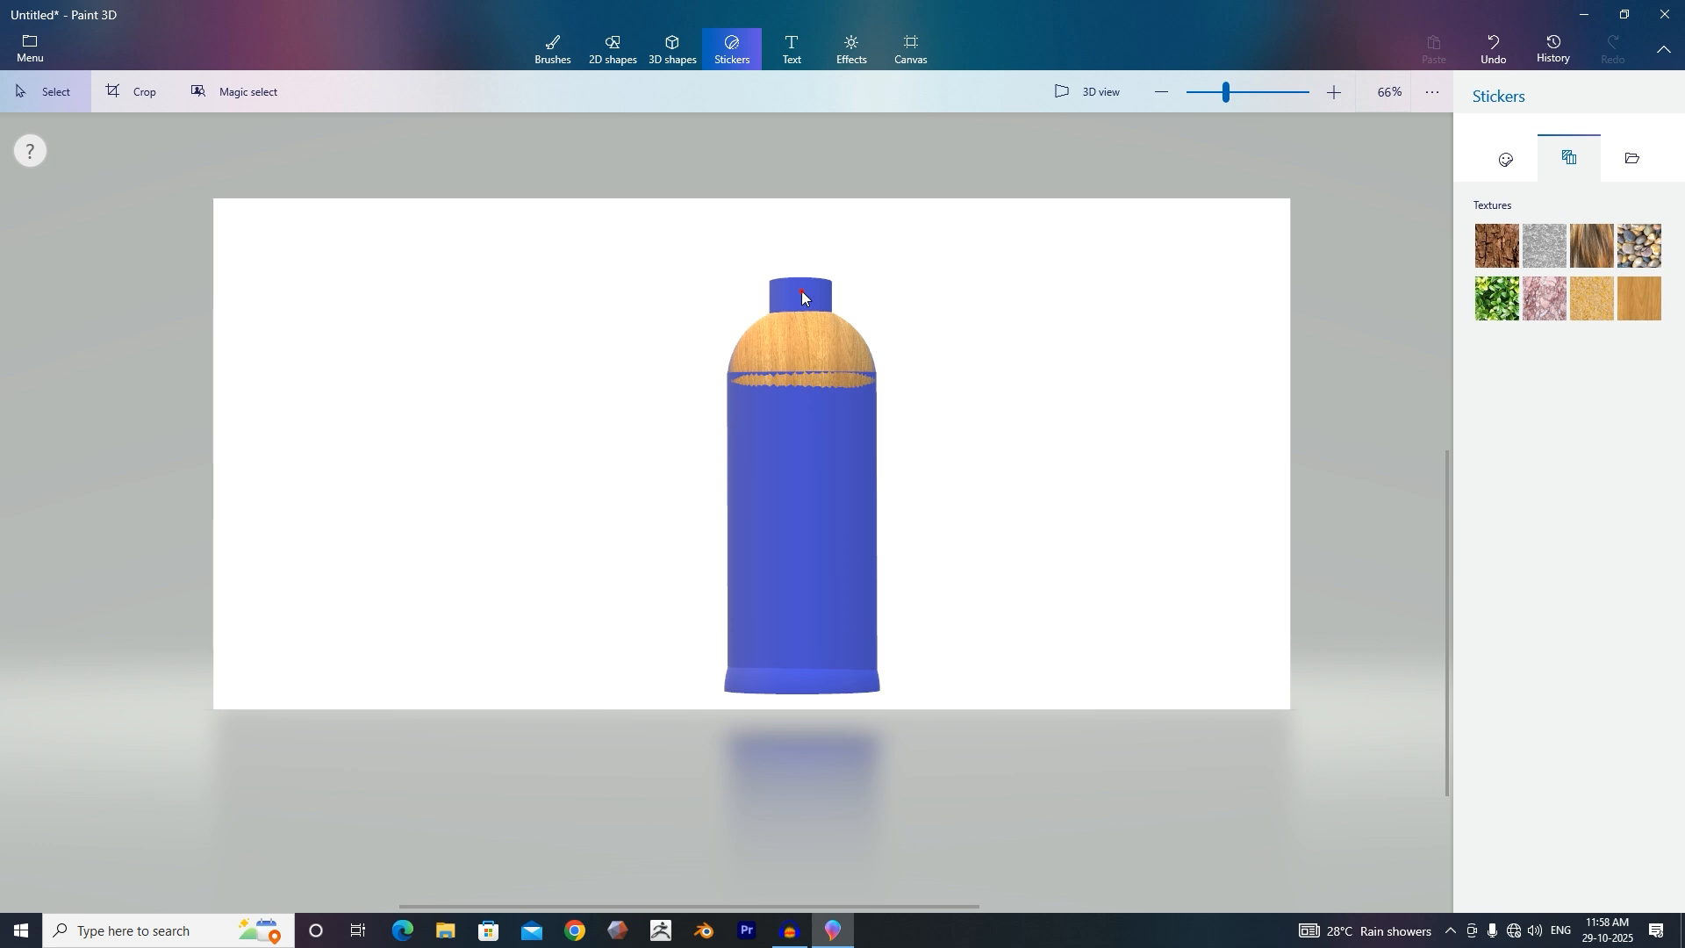
Stamp the same wood texture onto the bottle neck.
{"action": "left_click", "coordinate": [1639, 298]}
{"action": "left_click", "coordinate": [784, 292]}
{"action": "left_click", "coordinate": [904, 290]}
Place a wood texture sticker on the middle of the bottle body and enlarge it before stamping.
{"action": "left_click", "coordinate": [1639, 299]}
{"action": "left_click", "coordinate": [842, 467]}
{"action": "left_click_drag", "start_coordinate": [914, 553], "coordinate": [971, 594]}
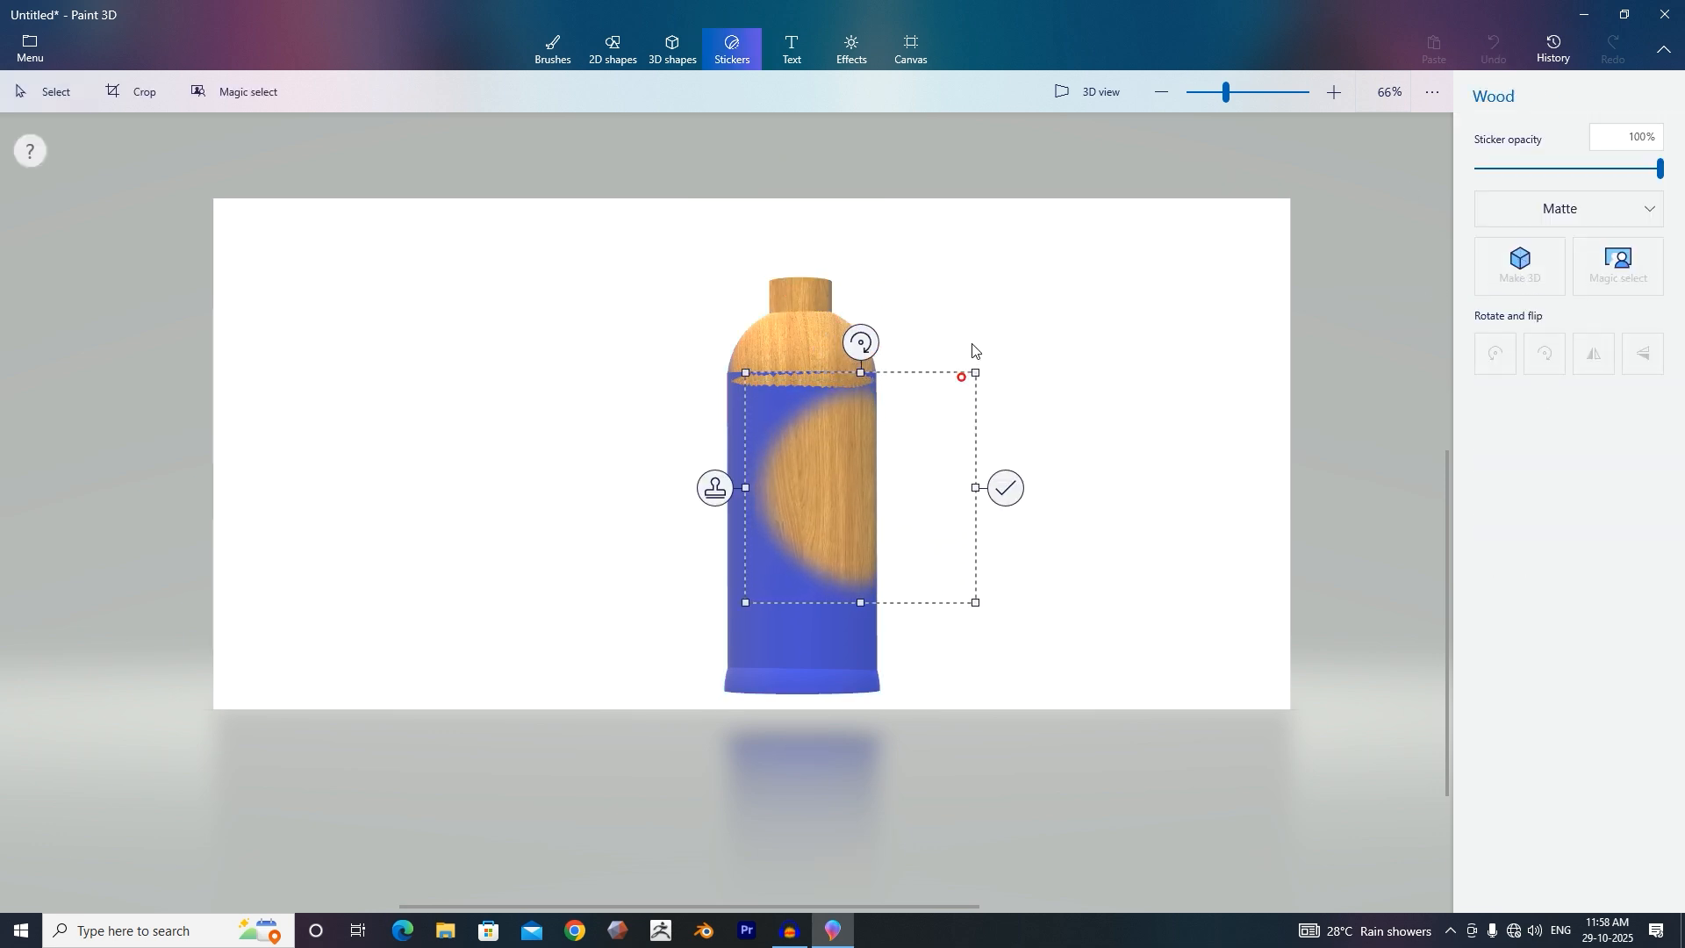
{"action": "left_click_drag", "start_coordinate": [971, 364], "coordinate": [993, 355]}
{"action": "left_click", "coordinate": [1022, 480]}
Stamp more wood texture over the seam between the dome and the body.
{"action": "left_click", "coordinate": [1635, 293]}
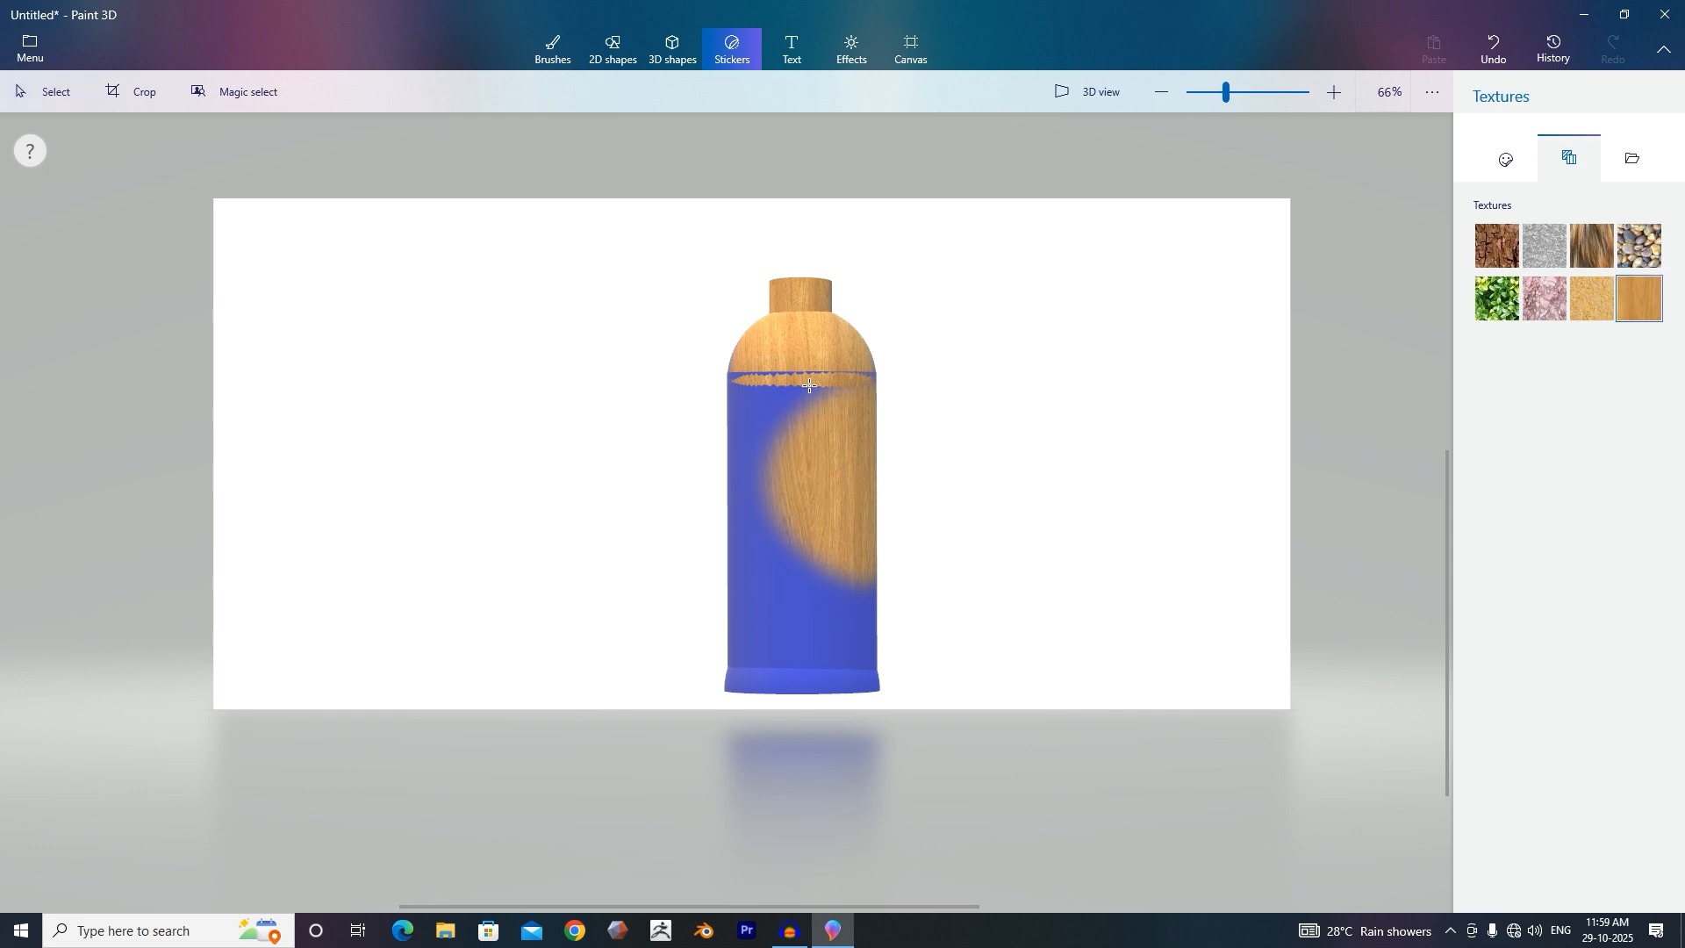
{"action": "left_click", "coordinate": [809, 386]}
{"action": "mouse_move", "coordinate": [894, 300]}
{"action": "left_mouse_down"}
{"action": "mouse_move", "coordinate": [918, 264]}
{"action": "mouse_move", "coordinate": [878, 314]}
{"action": "left_mouse_up"}
{"action": "left_click", "coordinate": [909, 391]}
{"action": "left_click", "coordinate": [1634, 296]}
{"action": "left_click", "coordinate": [872, 389]}
{"action": "left_click", "coordinate": [982, 368]}
Cover the rest of the bottle body with more wood texture stamps.
{"action": "left_click", "coordinate": [1634, 296]}
{"action": "left_click_drag", "start_coordinate": [643, 289], "coordinate": [931, 414]}
{"action": "left_click", "coordinate": [914, 412]}
{"action": "left_click", "coordinate": [1634, 297]}
{"action": "left_click", "coordinate": [765, 628]}
{"action": "left_click", "coordinate": [928, 403]}
{"action": "left_click", "coordinate": [1634, 296]}
{"action": "left_click", "coordinate": [735, 639]}
{"action": "left_click_drag", "start_coordinate": [823, 555], "coordinate": [951, 324]}
{"action": "left_click", "coordinate": [978, 576]}
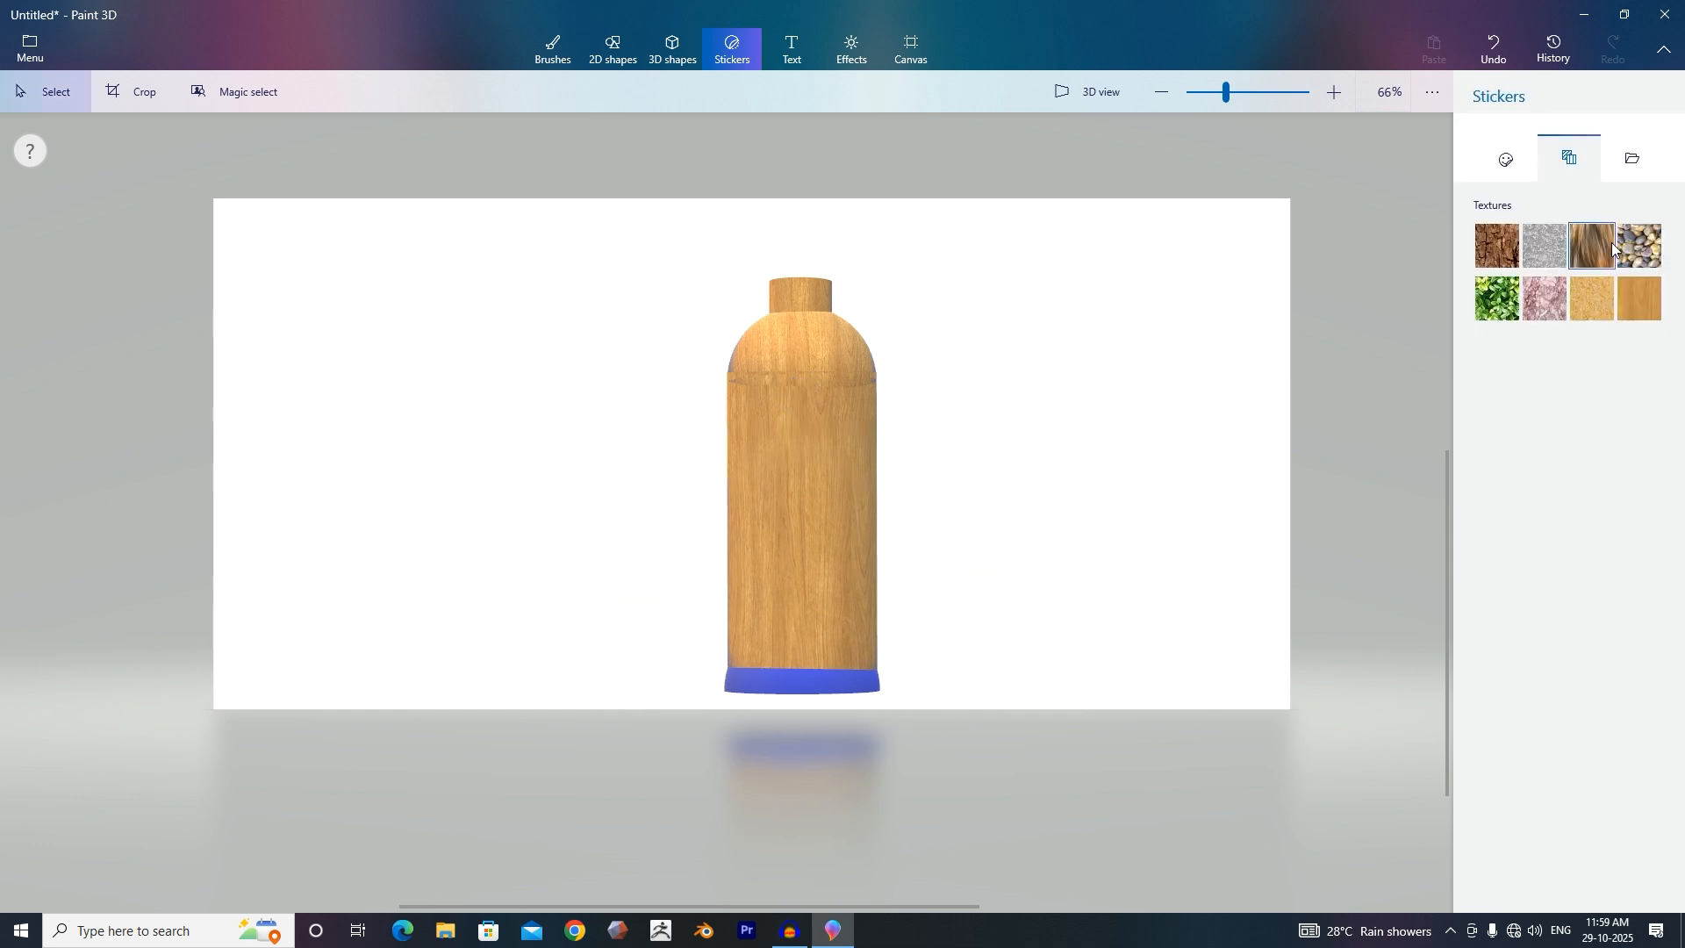
Apply the wood texture to the bottle's blue base rim.
{"action": "left_click", "coordinate": [1639, 297]}
{"action": "left_click", "coordinate": [730, 367]}
{"action": "left_click", "coordinate": [832, 261]}
{"action": "left_click", "coordinate": [792, 675]}
{"action": "left_click", "coordinate": [1098, 606]}
{"action": "left_click", "coordinate": [792, 681]}
{"action": "left_click", "coordinate": [733, 48]}
{"action": "left_click", "coordinate": [1639, 297]}
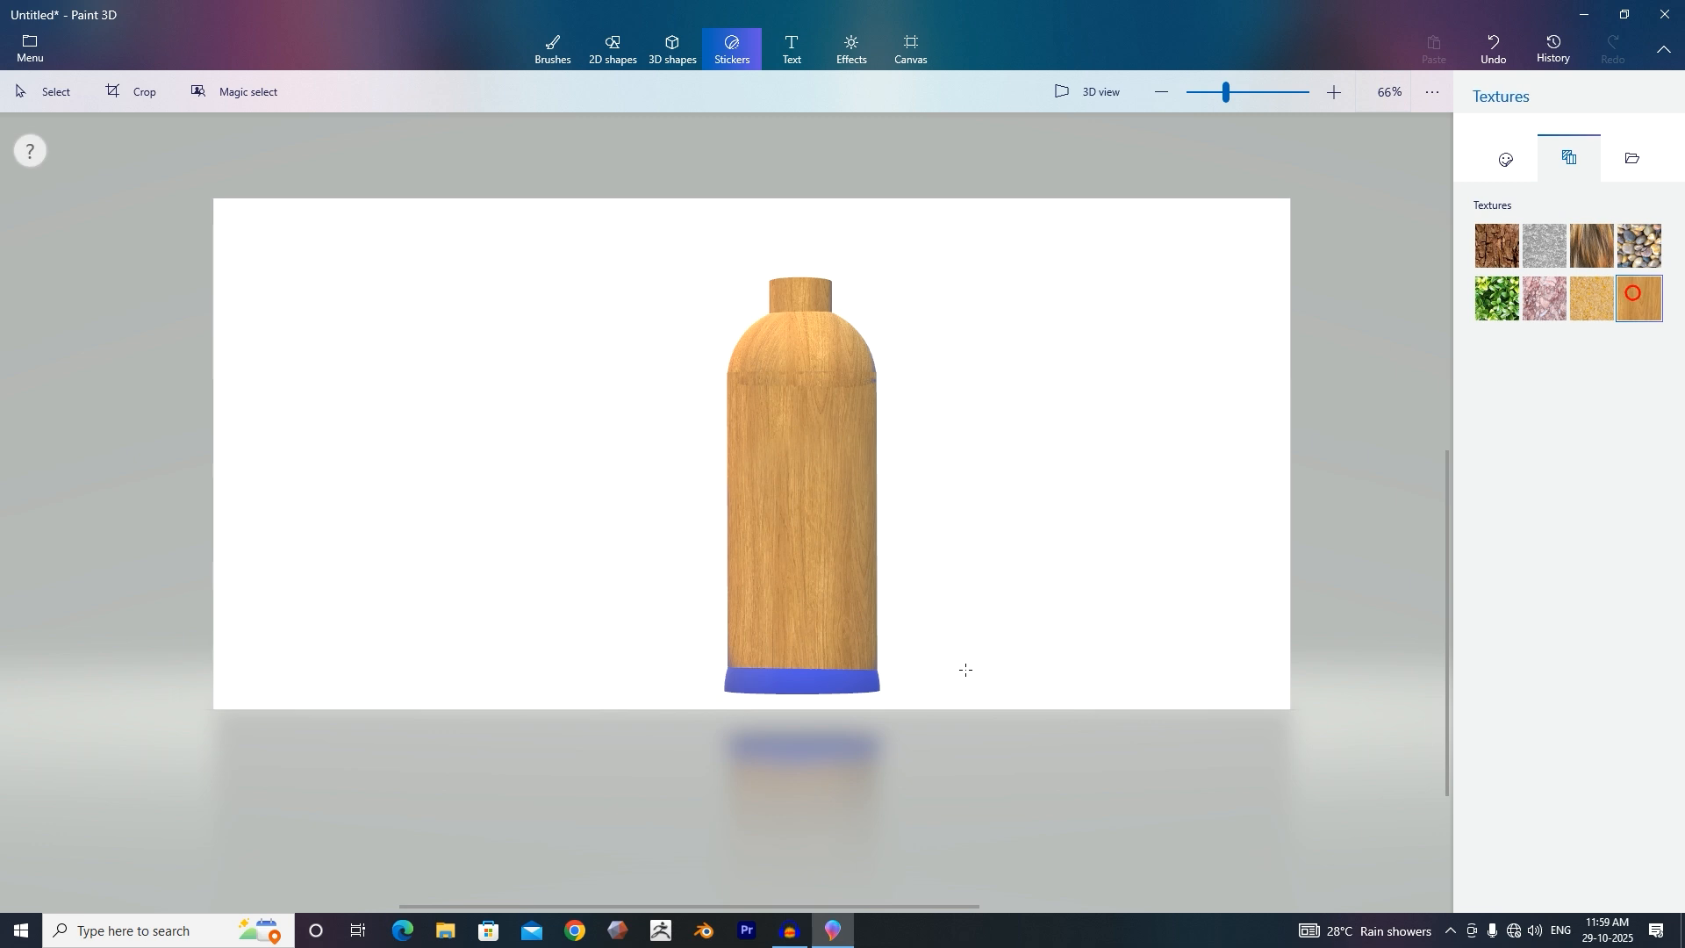
{"action": "left_click", "coordinate": [796, 684]}
{"action": "left_click", "coordinate": [912, 684]}
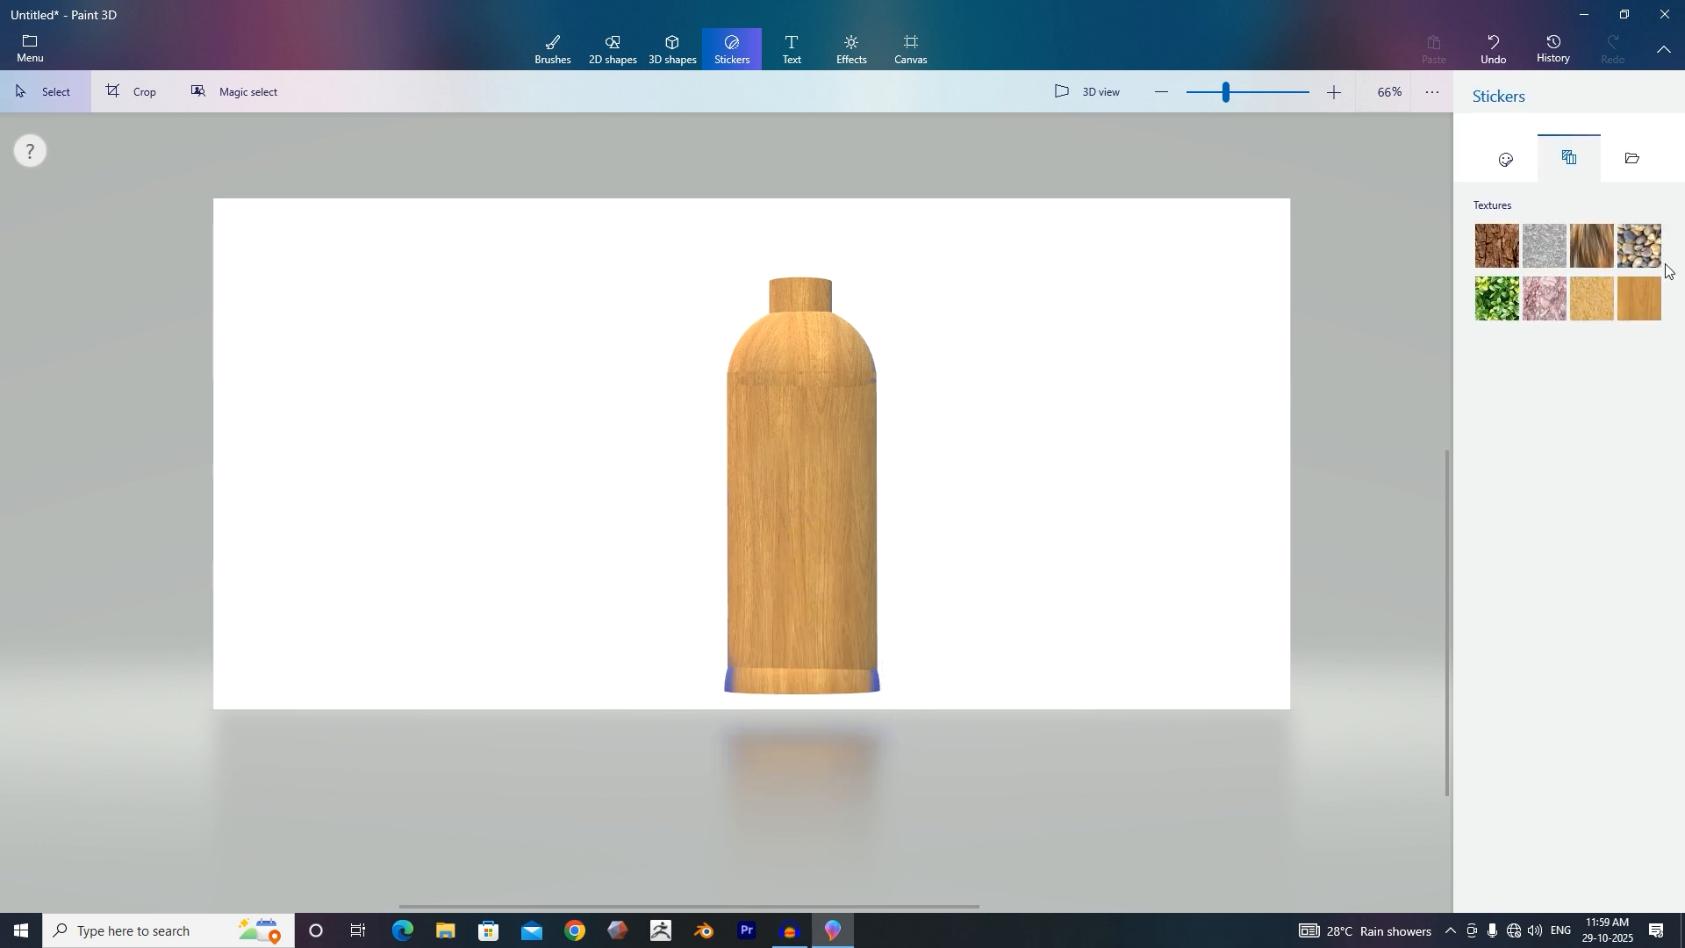
Stamp another enlarged wood sticker over the base rim's right corner.
{"action": "left_click", "coordinate": [888, 689]}
{"action": "left_click_drag", "start_coordinate": [961, 597], "coordinate": [955, 609]}
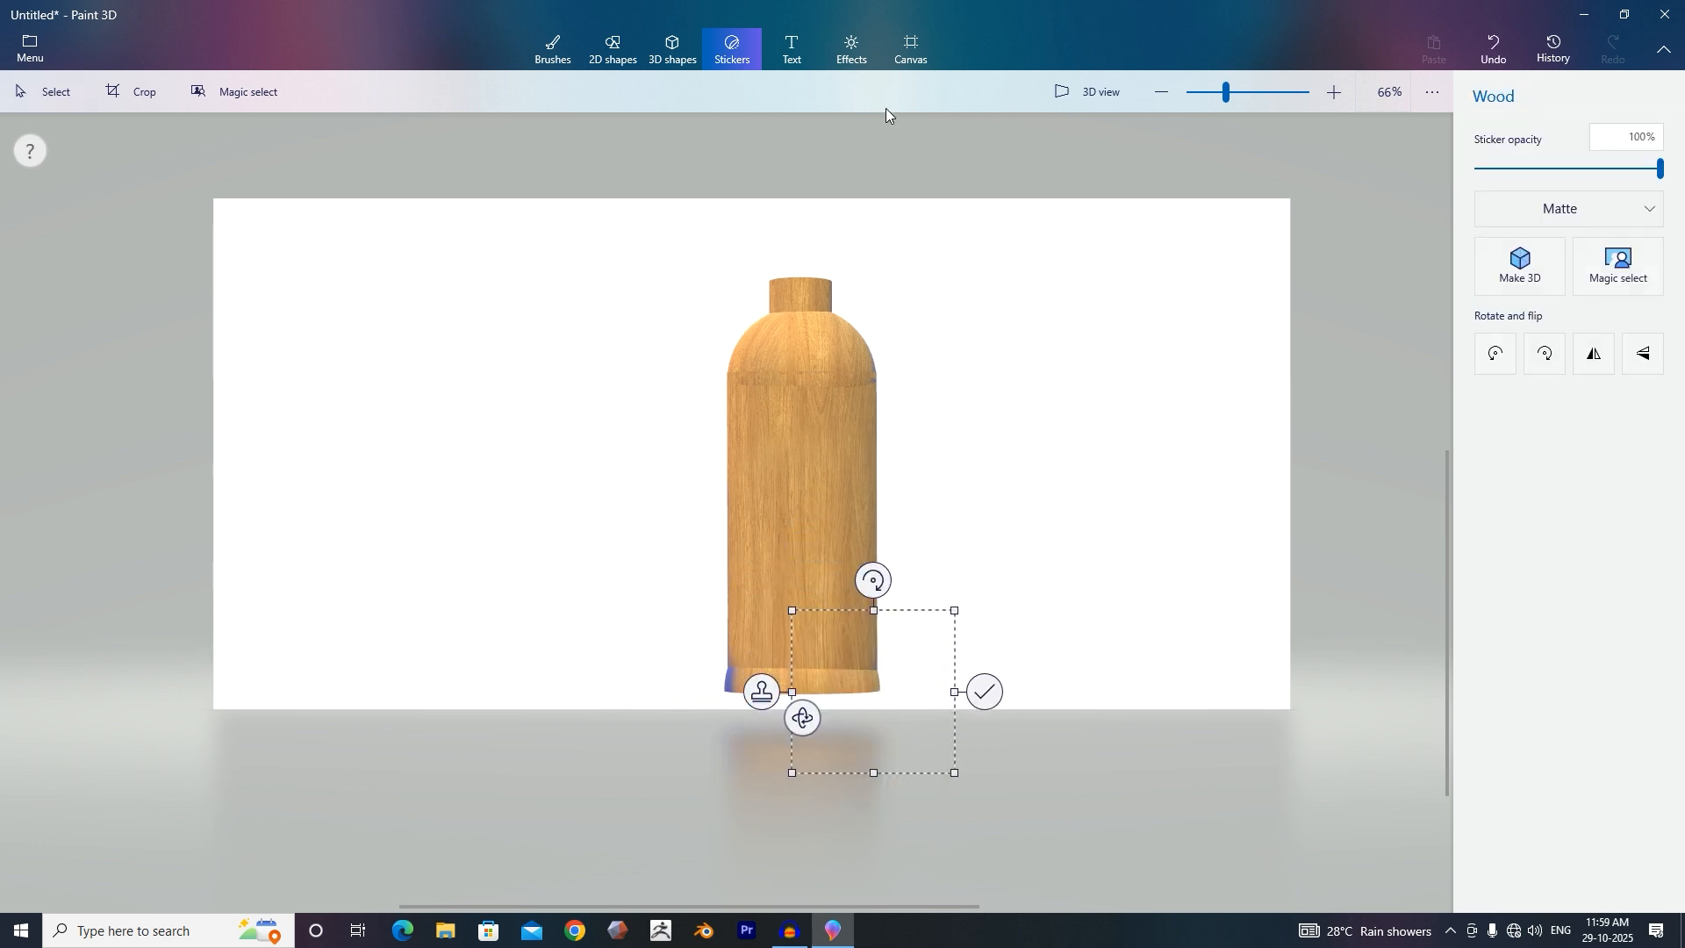
{"action": "left_click", "coordinate": [984, 692]}
Stamp a wood texture sticker over the left corner of the bottle's base rim.
{"action": "left_click", "coordinate": [1635, 282]}
{"action": "left_click", "coordinate": [729, 677]}
{"action": "left_click_drag", "start_coordinate": [639, 582], "coordinate": [650, 595]}
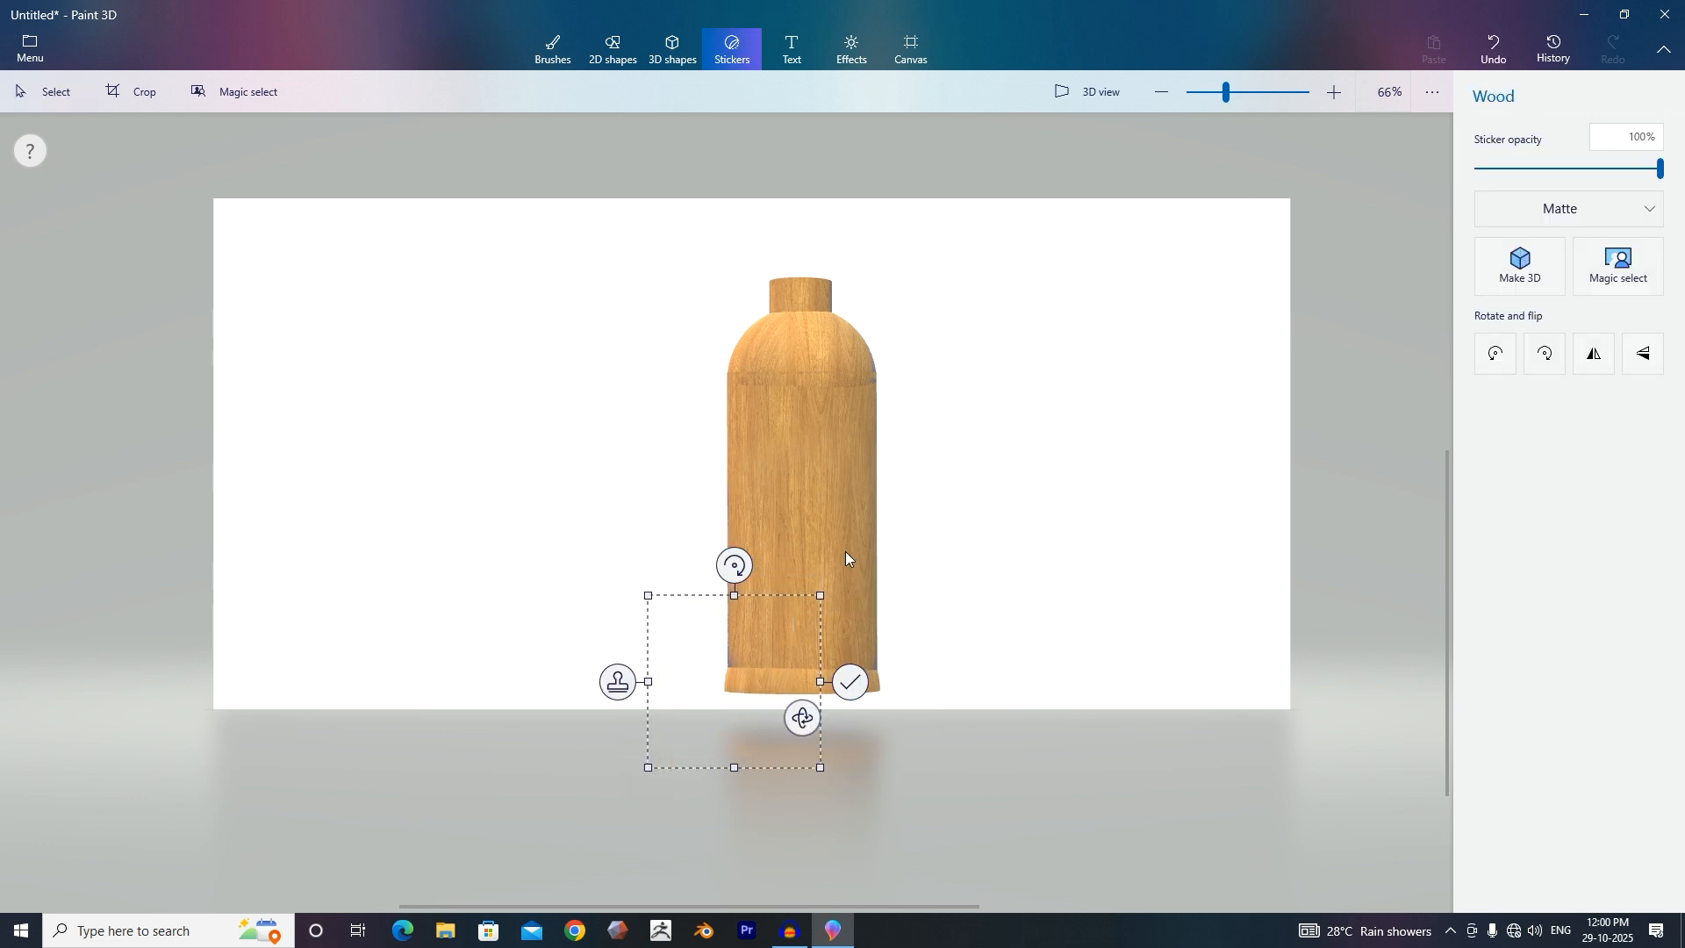
{"action": "left_click", "coordinate": [861, 683]}
{"action": "left_click", "coordinate": [862, 684]}
Turn the bottle to its uncovered back and stamp wood texture over the dome.
{"action": "left_click_drag", "start_coordinate": [681, 727], "coordinate": [430, 664]}
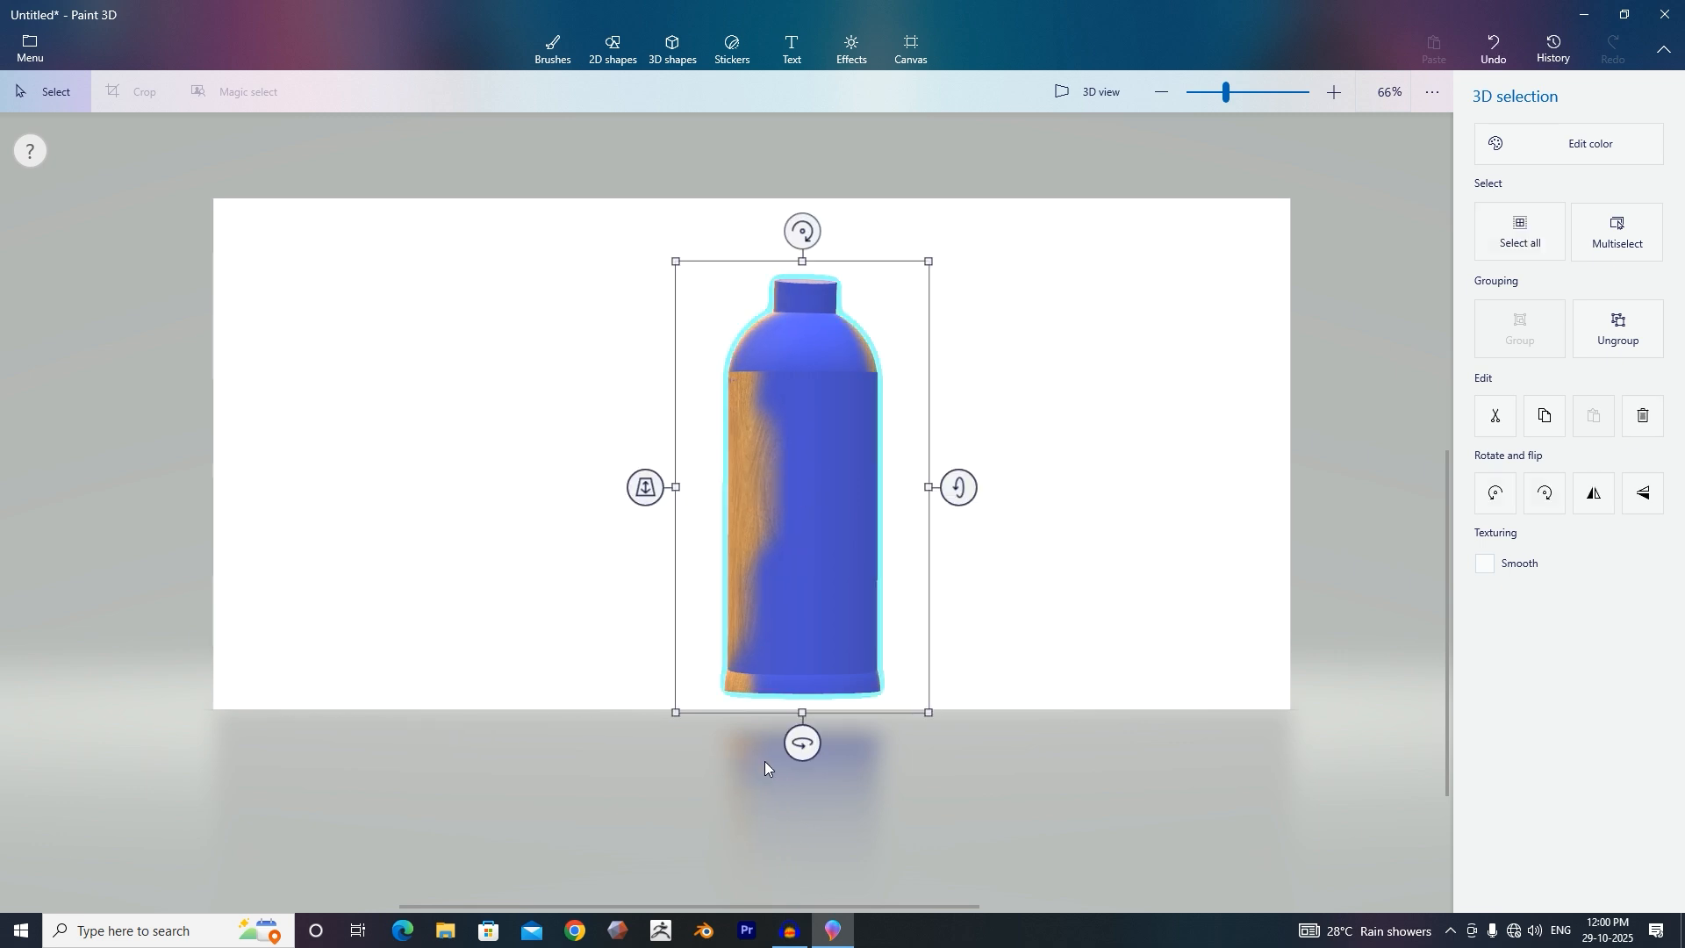
{"action": "left_click", "coordinate": [732, 50]}
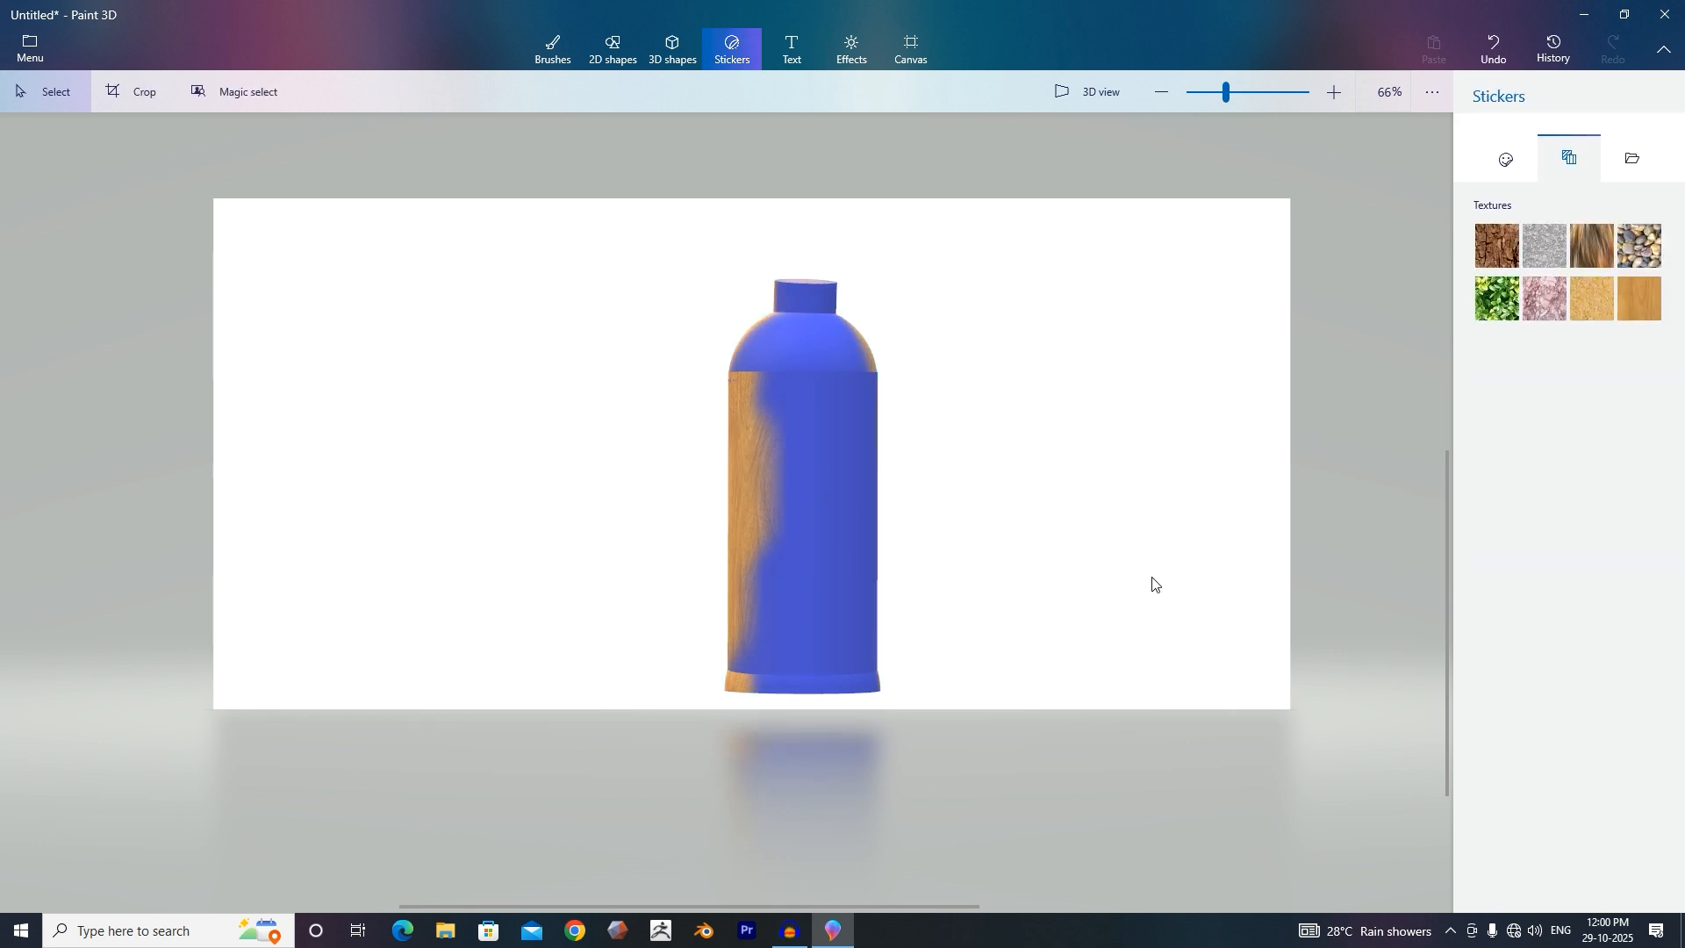
{"action": "left_click", "coordinate": [745, 365]}
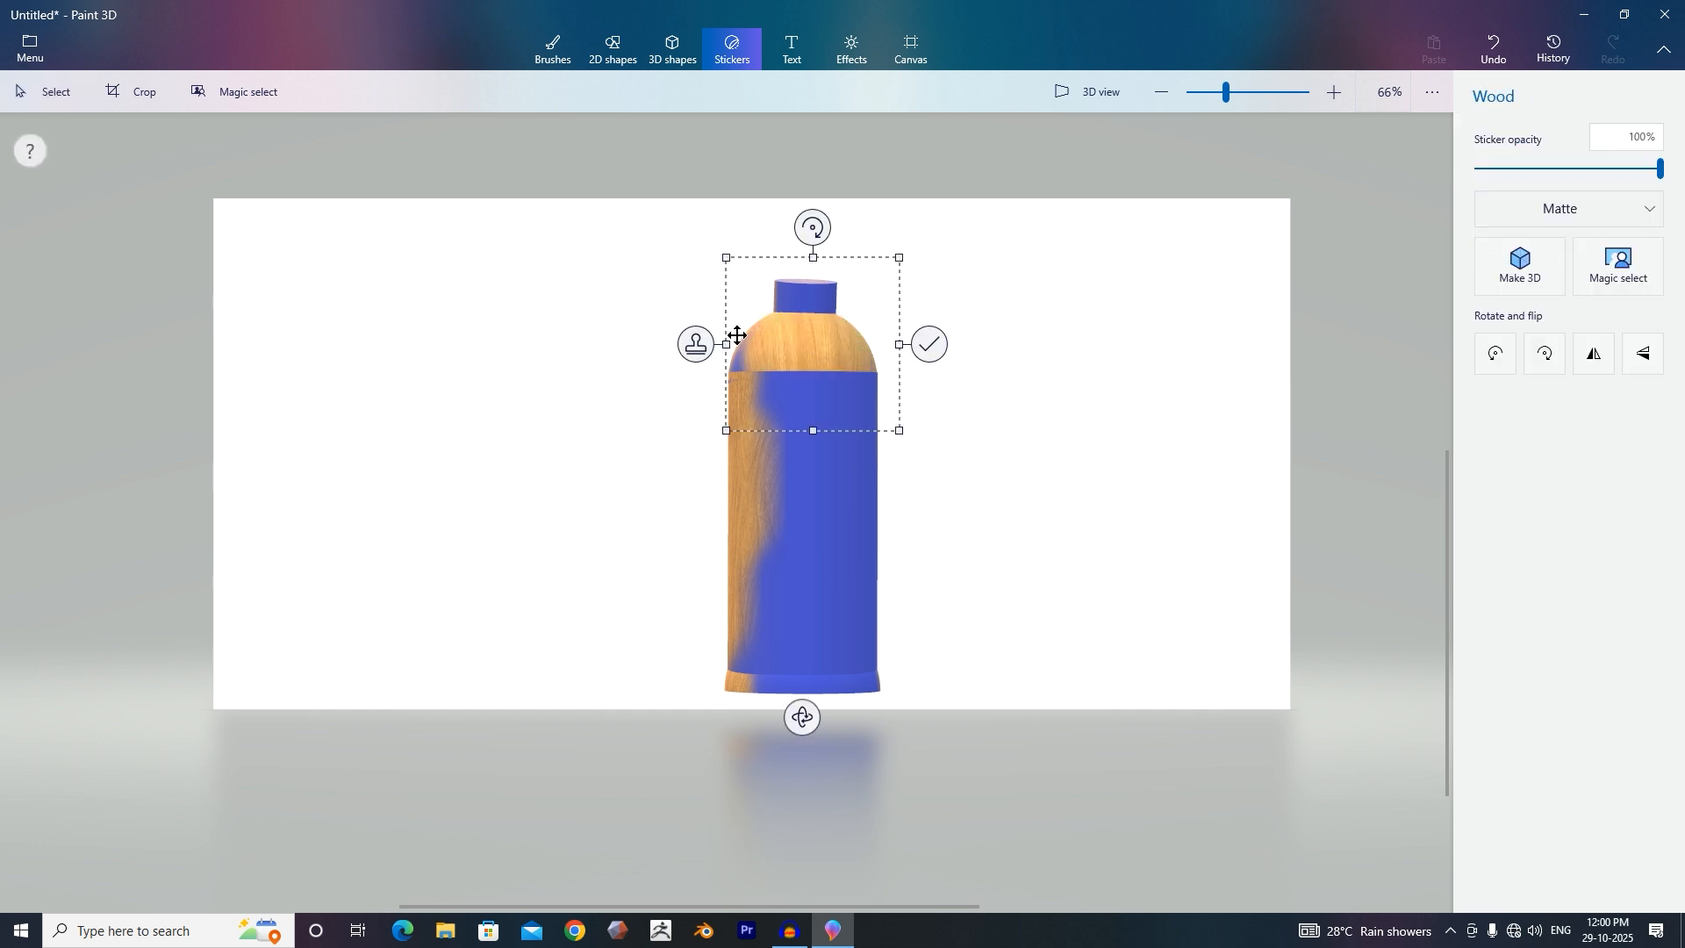
{"action": "left_click", "coordinate": [931, 323]}
Stamp two enlarged wood stickers over the back of the bottle body.
{"action": "left_click", "coordinate": [1637, 298]}
{"action": "left_click", "coordinate": [792, 484]}
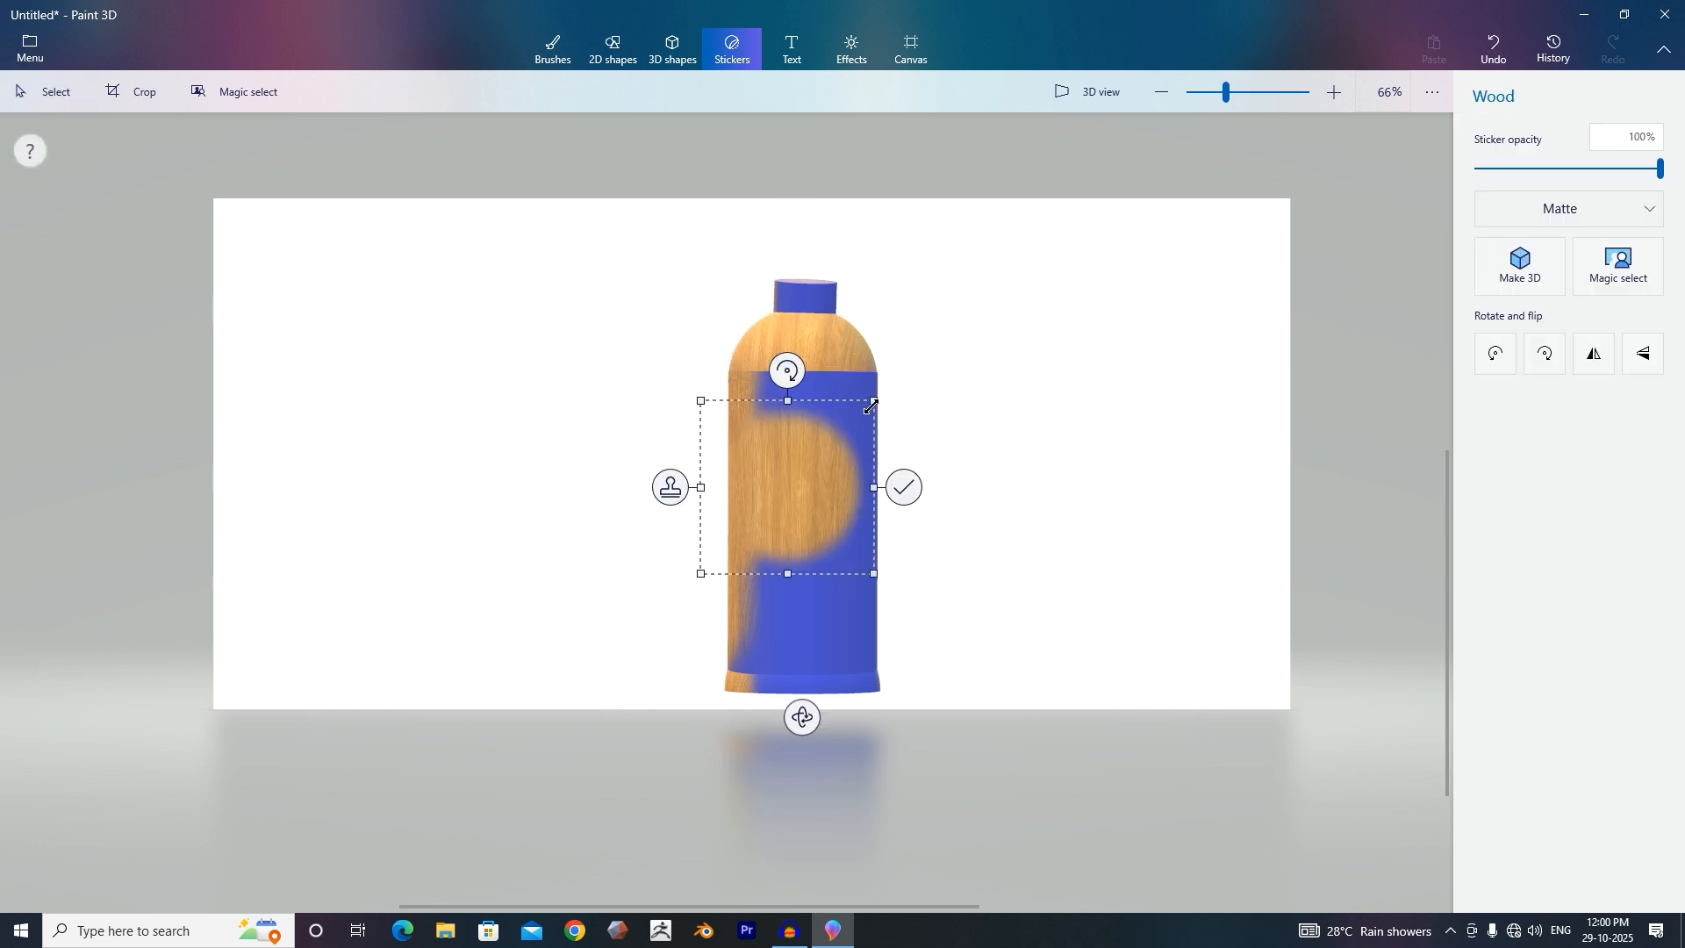
{"action": "left_click_drag", "start_coordinate": [876, 401], "coordinate": [952, 323]}
{"action": "left_click", "coordinate": [985, 452]}
{"action": "left_click", "coordinate": [1639, 299]}
{"action": "left_click", "coordinate": [780, 621]}
{"action": "left_click_drag", "start_coordinate": [872, 526], "coordinate": [948, 459]}
{"action": "left_click", "coordinate": [974, 587]}
Stamp wood stickers over the lower back of the body and both corners of the base rim.
{"action": "left_click", "coordinate": [1639, 298]}
{"action": "left_click", "coordinate": [795, 680]}
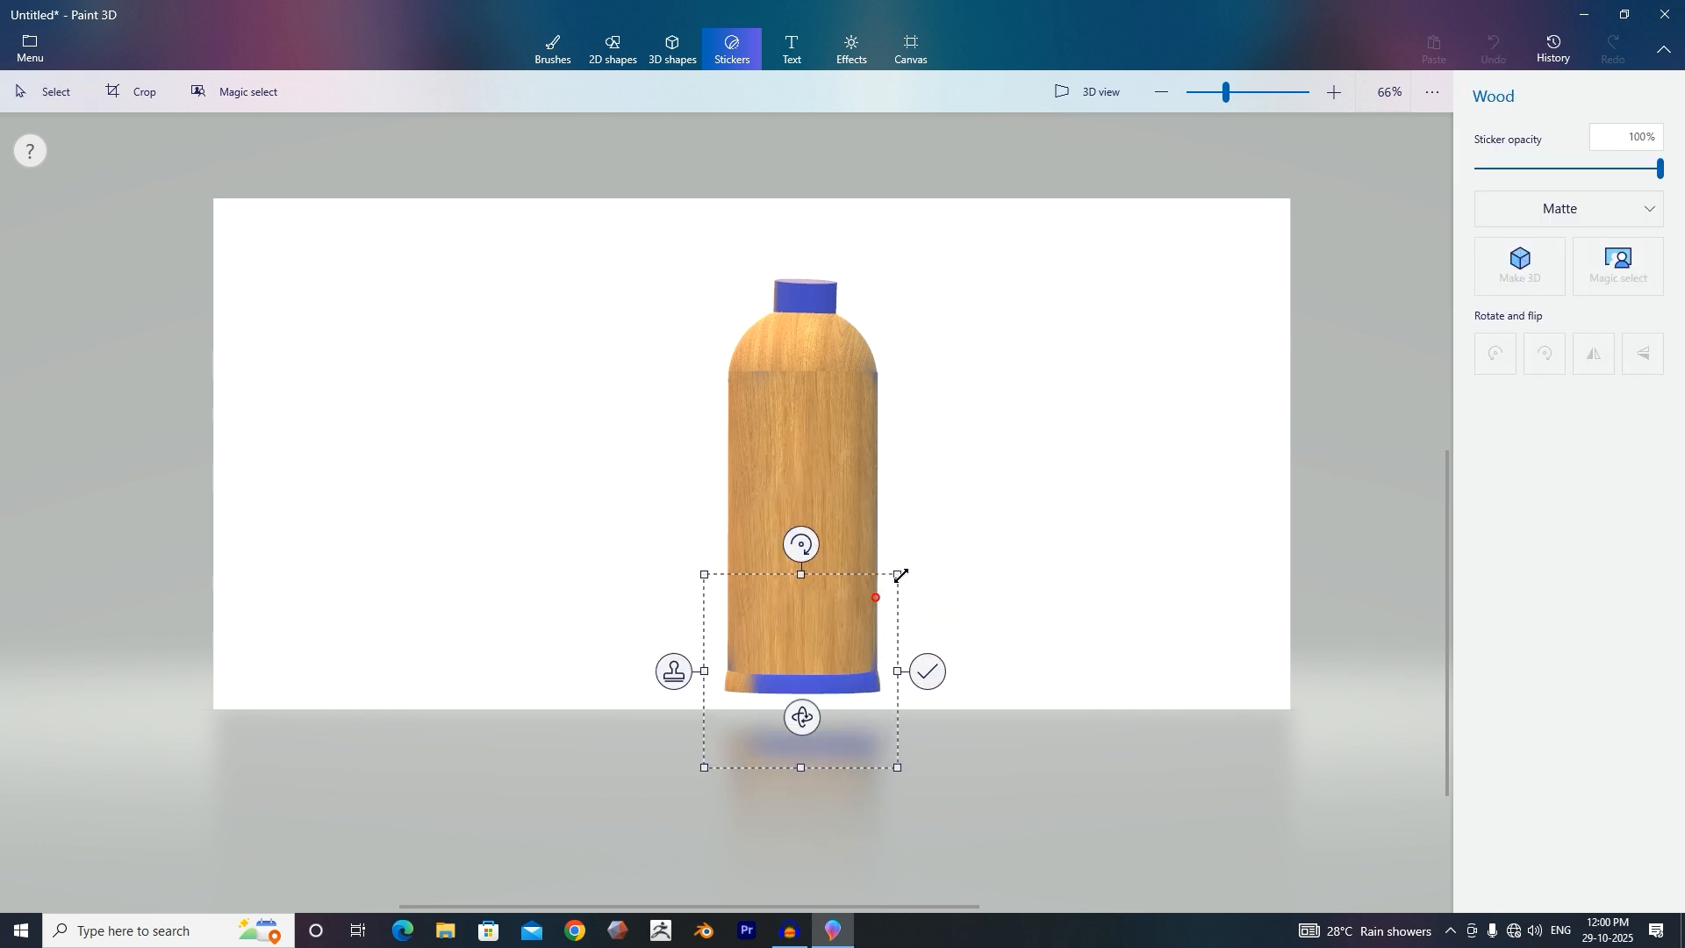
{"action": "left_click", "coordinate": [913, 674]}
{"action": "left_click", "coordinate": [1639, 297]}
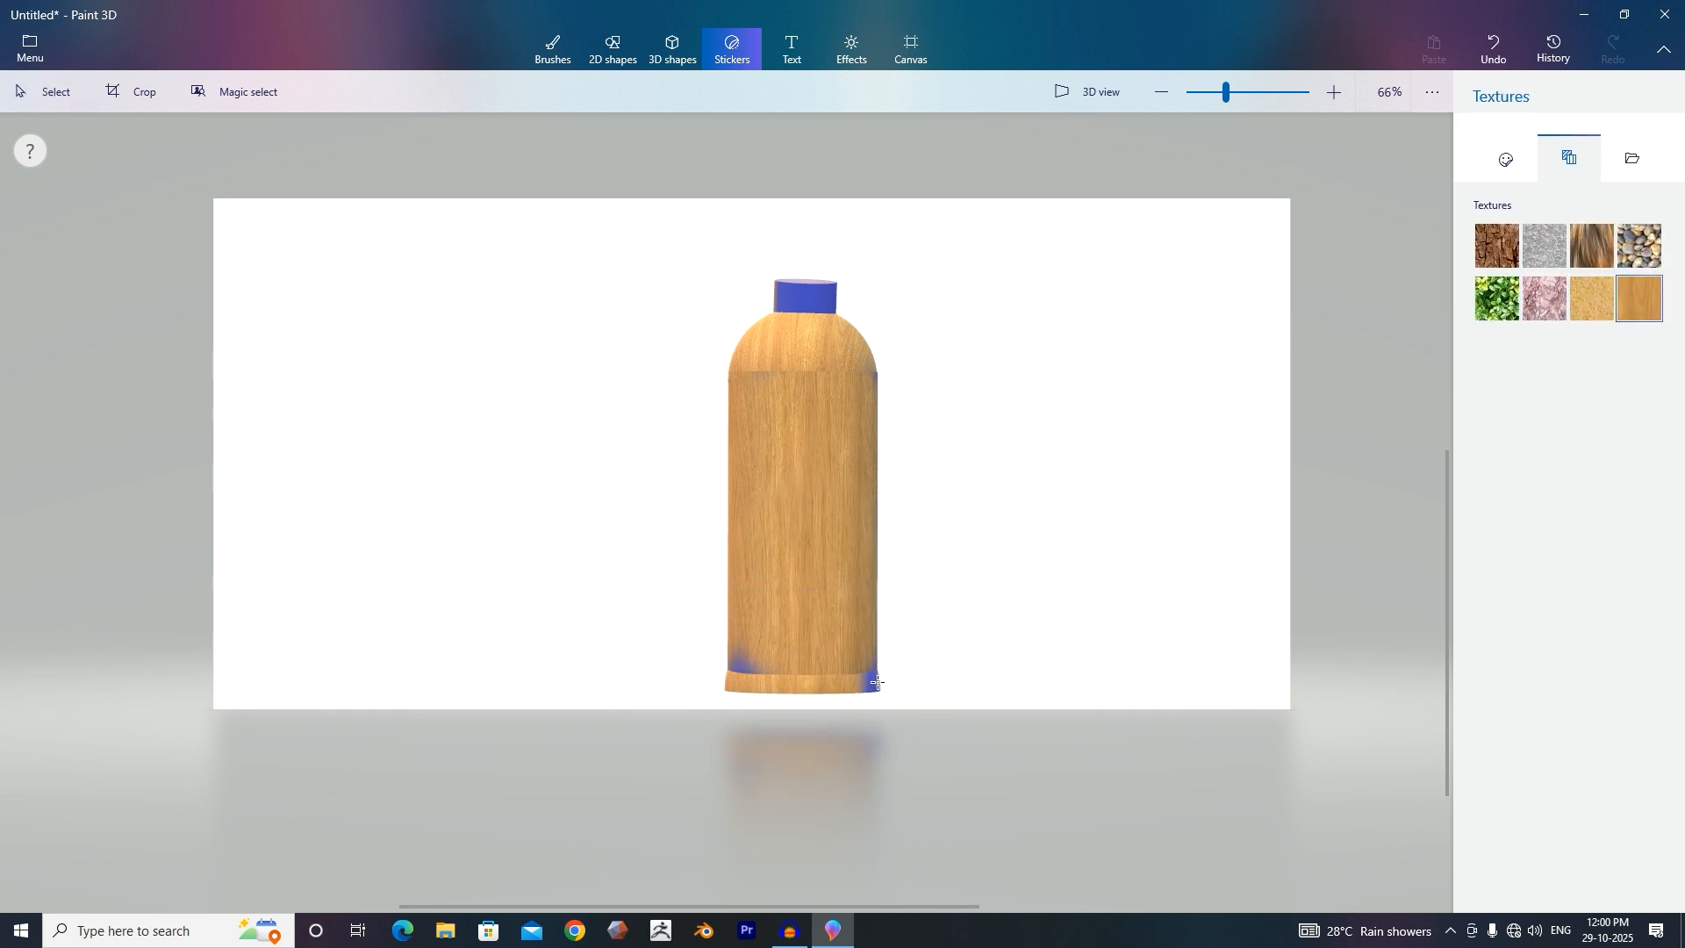
{"action": "left_click", "coordinate": [872, 684]}
{"action": "left_click", "coordinate": [1001, 681]}
{"action": "left_click", "coordinate": [1639, 298]}
{"action": "left_click", "coordinate": [734, 674]}
{"action": "left_click_drag", "start_coordinate": [824, 587], "coordinate": [854, 556]}
{"action": "left_click", "coordinate": [879, 660]}
Stamp a wood texture sticker over the blue bottle neck and select the bottle.
{"action": "left_click", "coordinate": [821, 419]}
{"action": "left_click", "coordinate": [1027, 562]}
{"action": "left_click", "coordinate": [978, 360]}
{"action": "left_click", "coordinate": [834, 377]}
{"action": "left_click", "coordinate": [868, 233]}
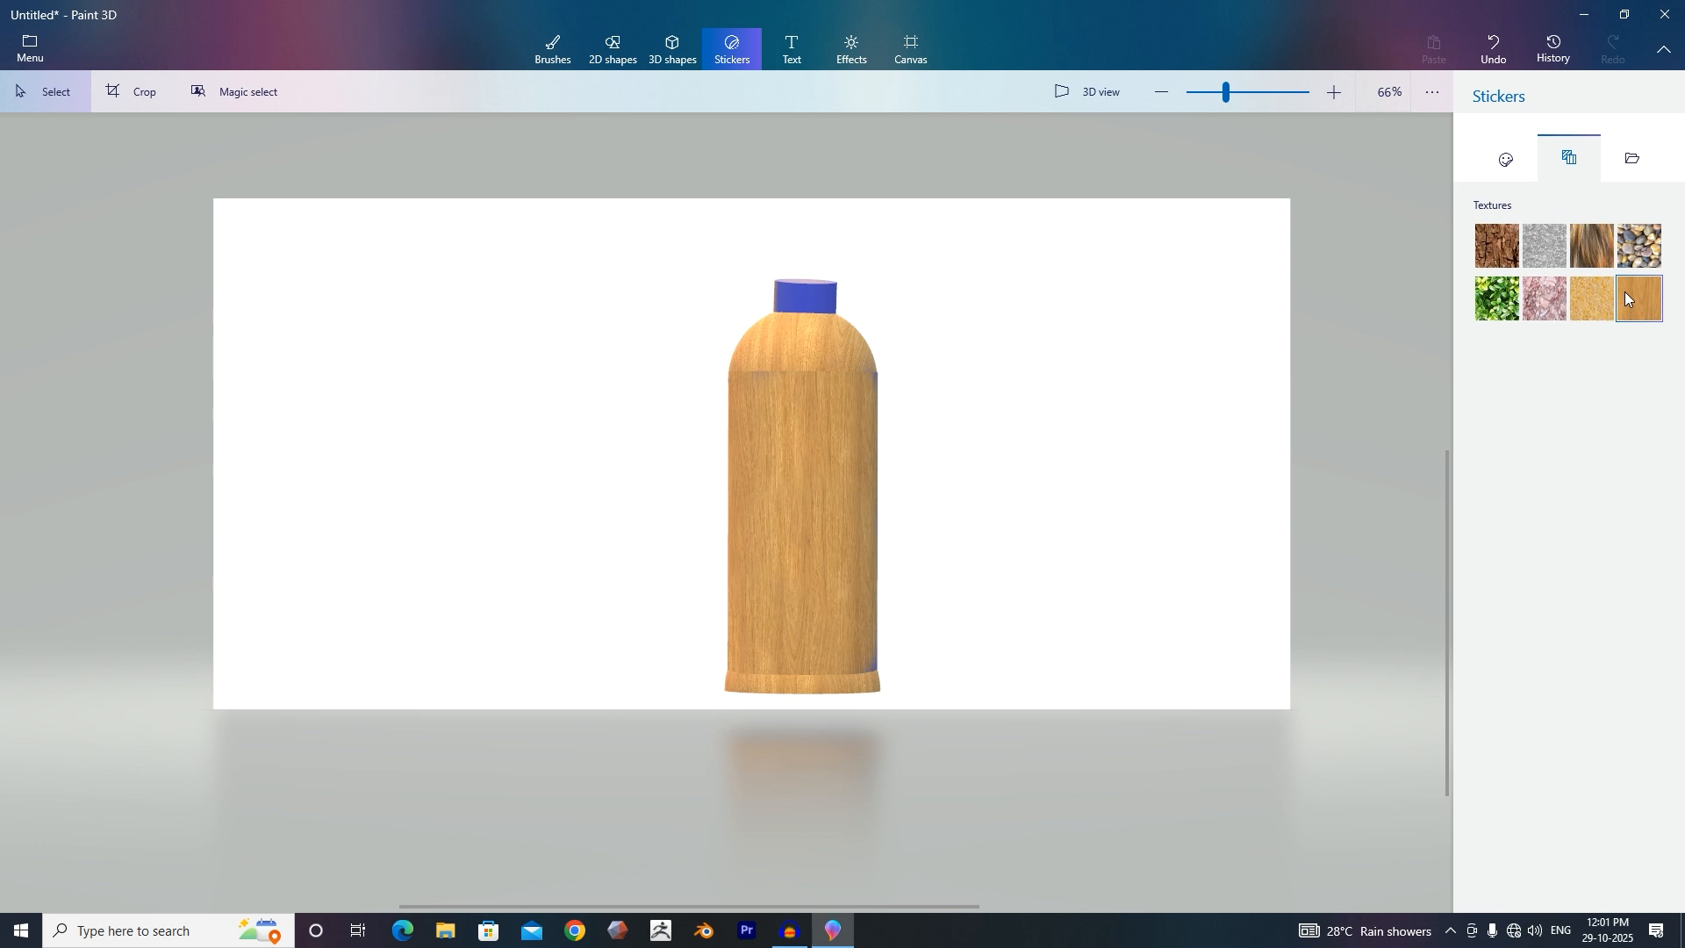
{"action": "left_click", "coordinate": [806, 297]}
{"action": "left_click", "coordinate": [926, 296]}
{"action": "left_click", "coordinate": [818, 689]}
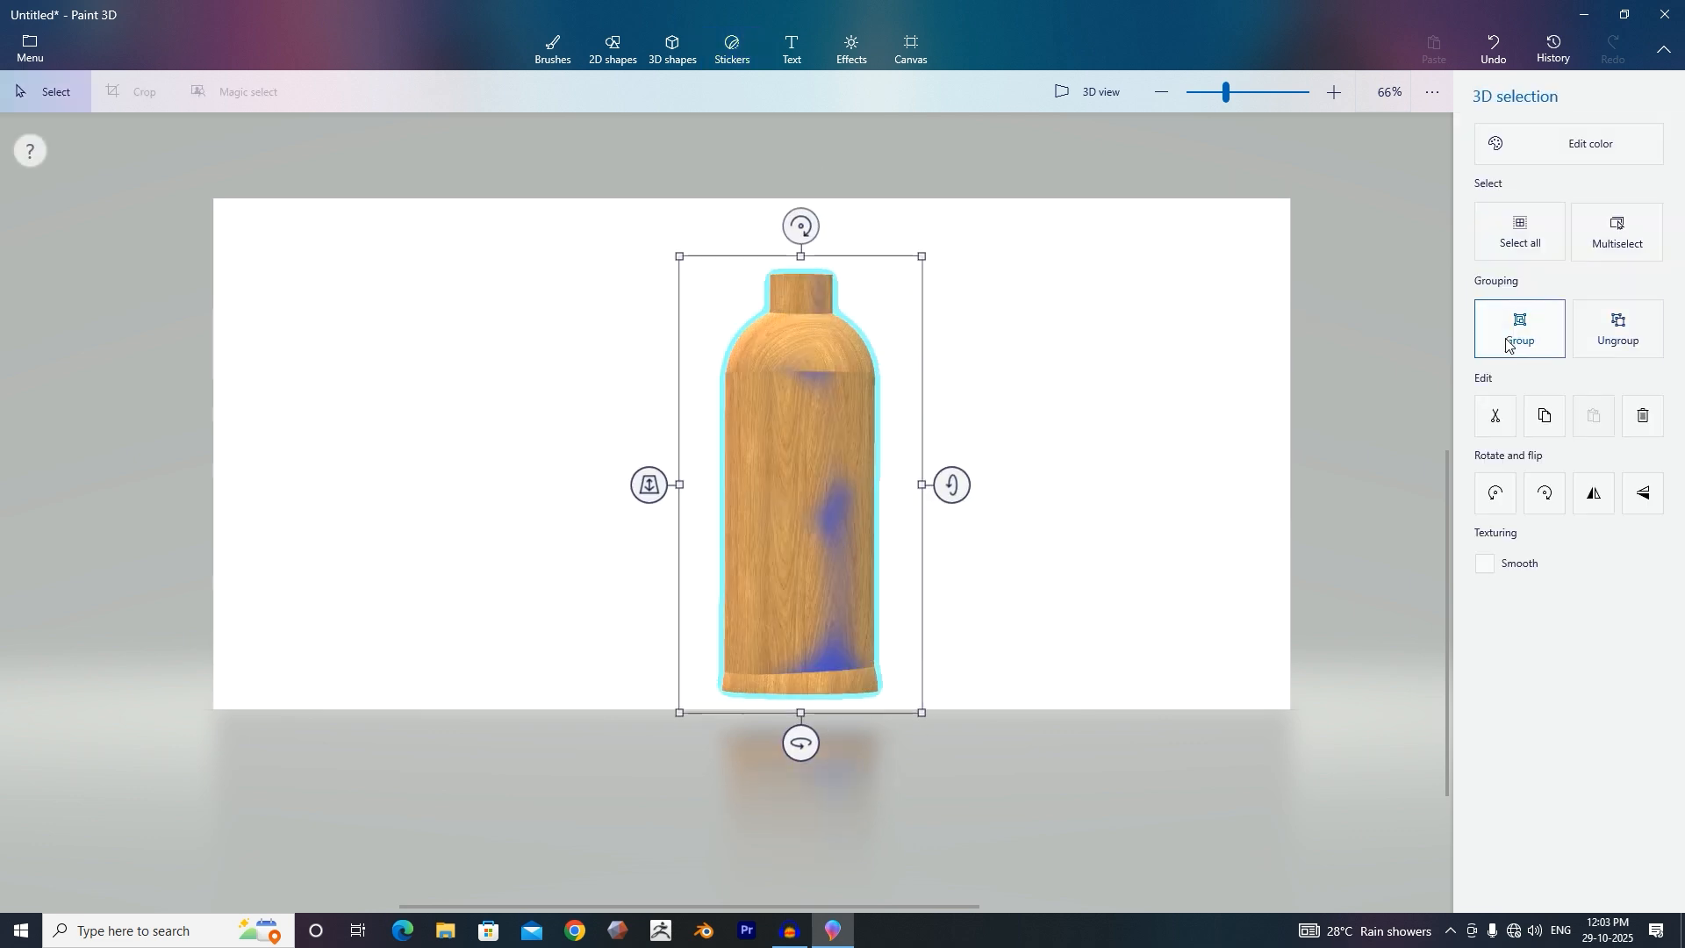
Turn the bottle around and cover its remaining blue patches with three wood stickers.
{"action": "left_click_drag", "start_coordinate": [797, 737], "coordinate": [309, 636]}
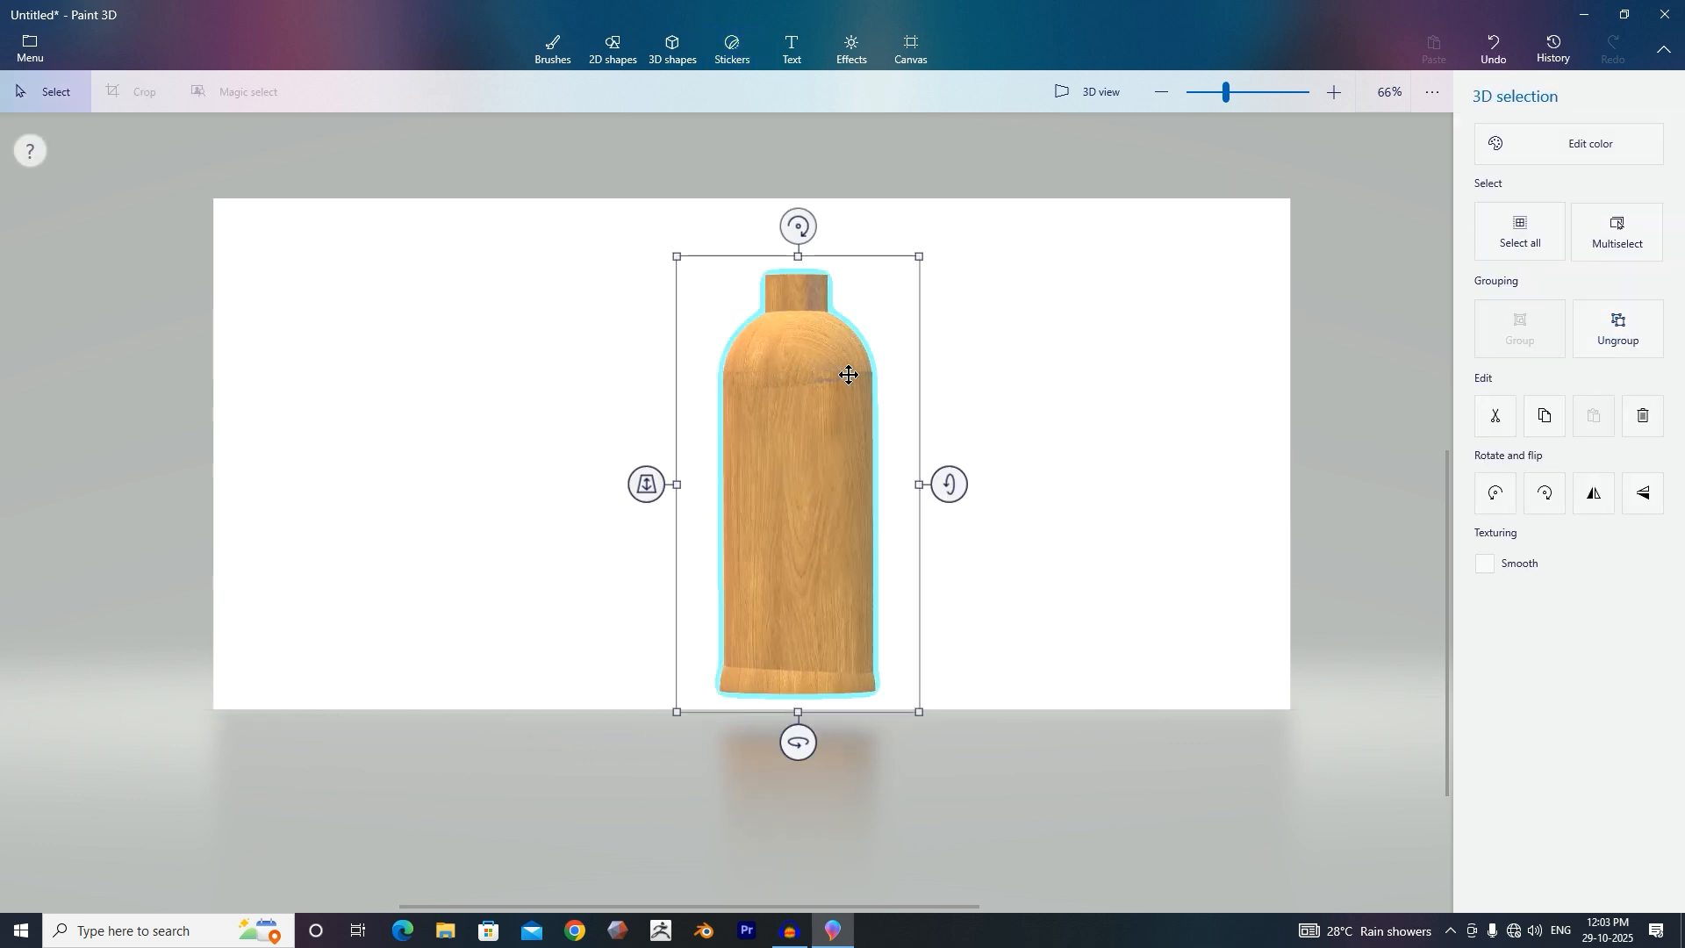
{"action": "left_click_drag", "start_coordinate": [799, 742], "coordinate": [1080, 746]}
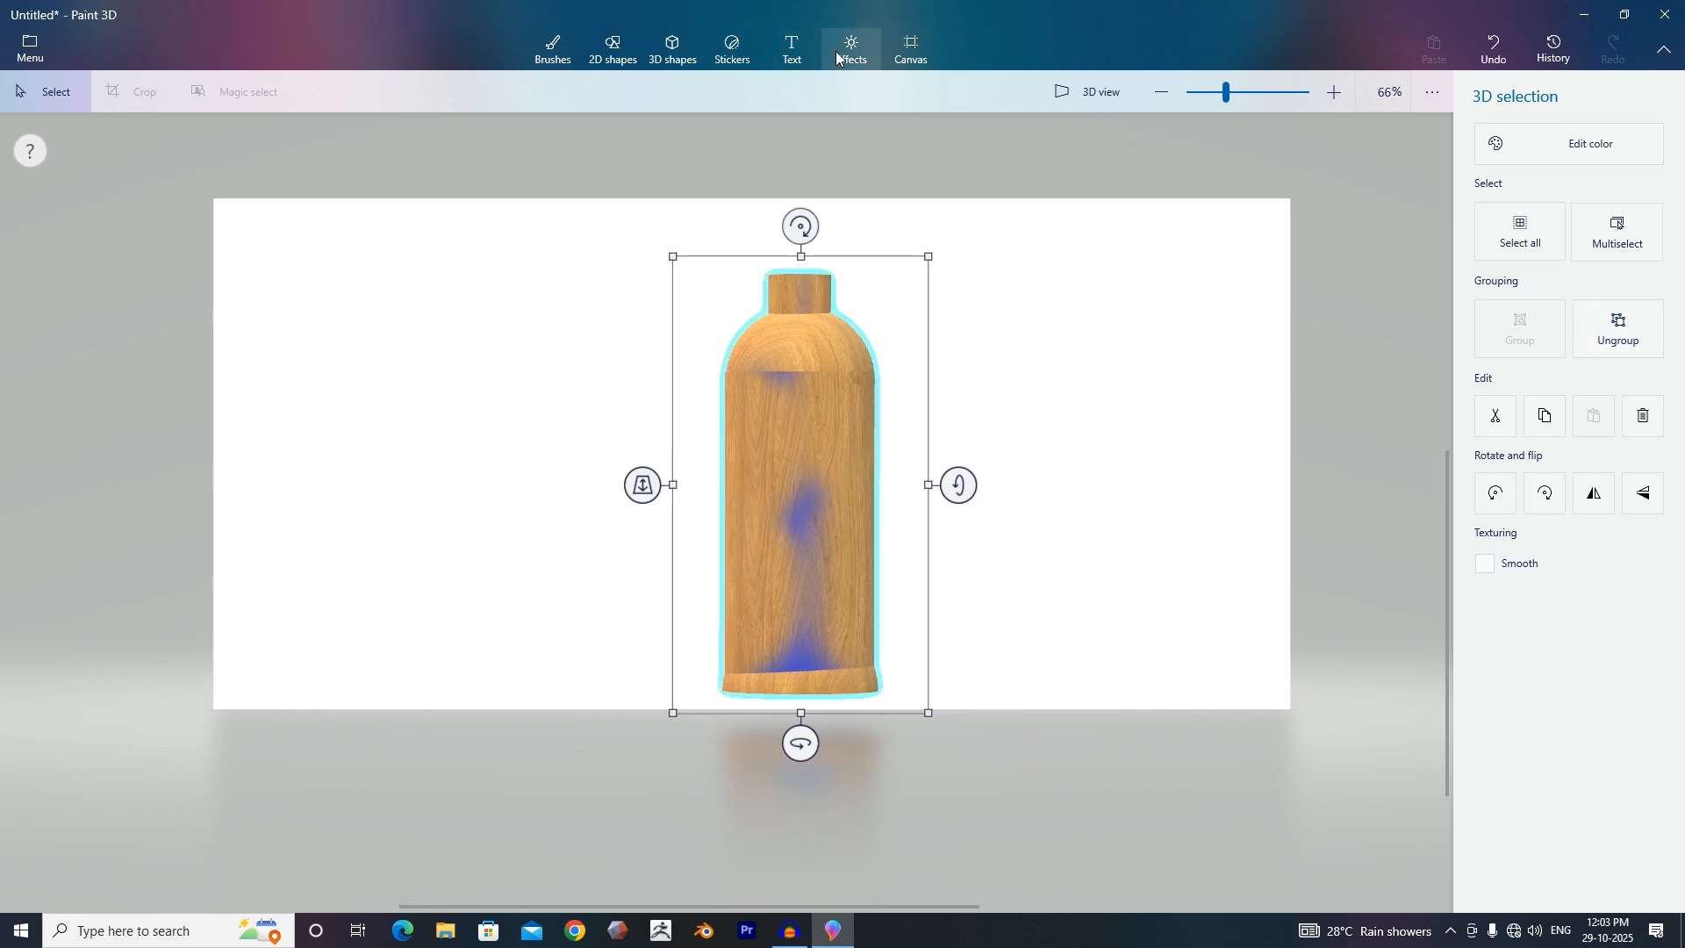
{"action": "left_click", "coordinate": [732, 48]}
{"action": "left_click", "coordinate": [1639, 298]}
{"action": "left_click", "coordinate": [777, 380]}
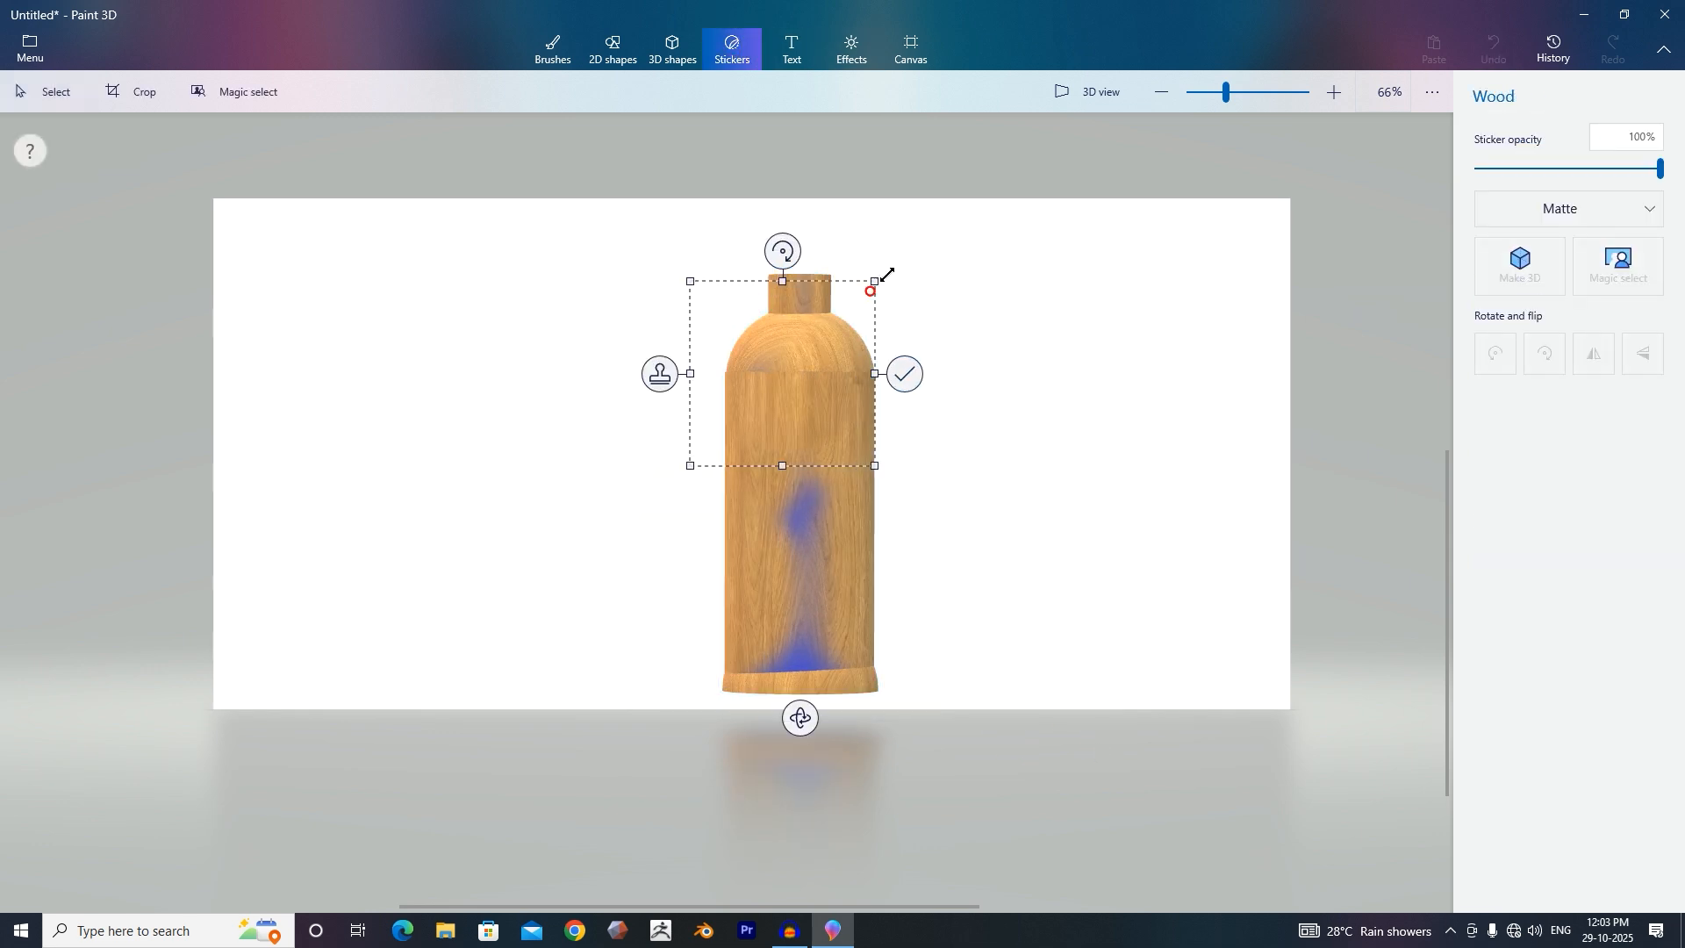
{"action": "left_click", "coordinate": [893, 380]}
{"action": "left_click", "coordinate": [777, 517]}
{"action": "left_click", "coordinate": [891, 514]}
{"action": "left_click", "coordinate": [803, 625]}
{"action": "left_click", "coordinate": [919, 625]}
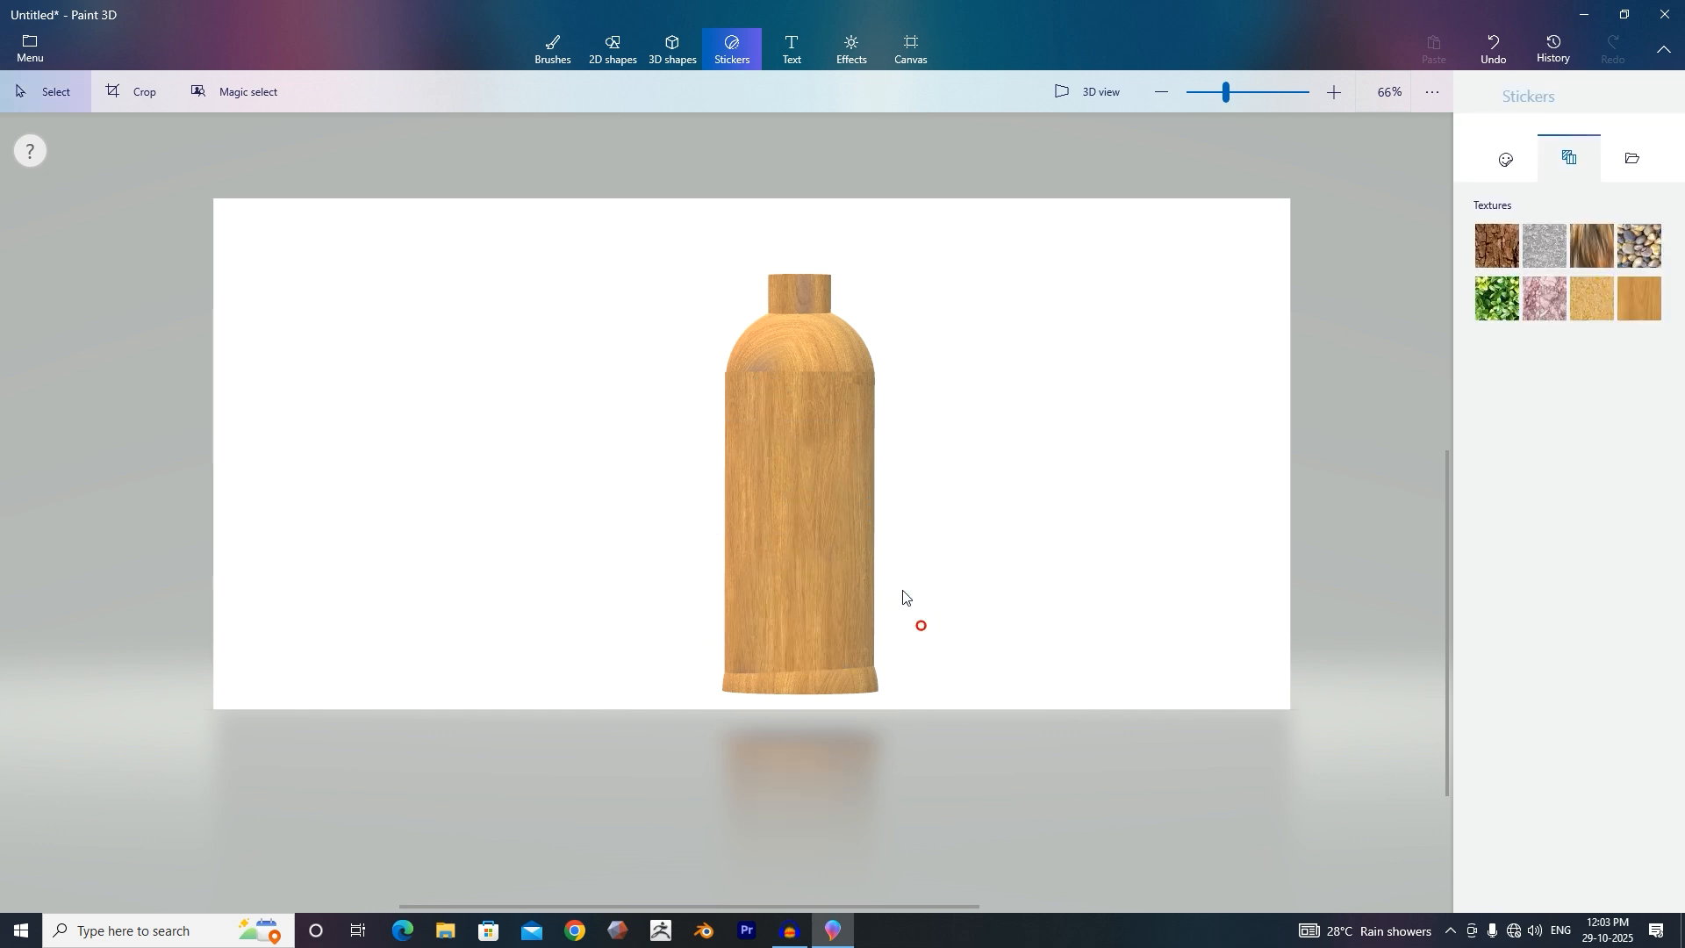
Tilt and rotate the bottle to inspect its wood finish from different angles.
{"action": "left_click_drag", "start_coordinate": [954, 477], "coordinate": [937, 551]}
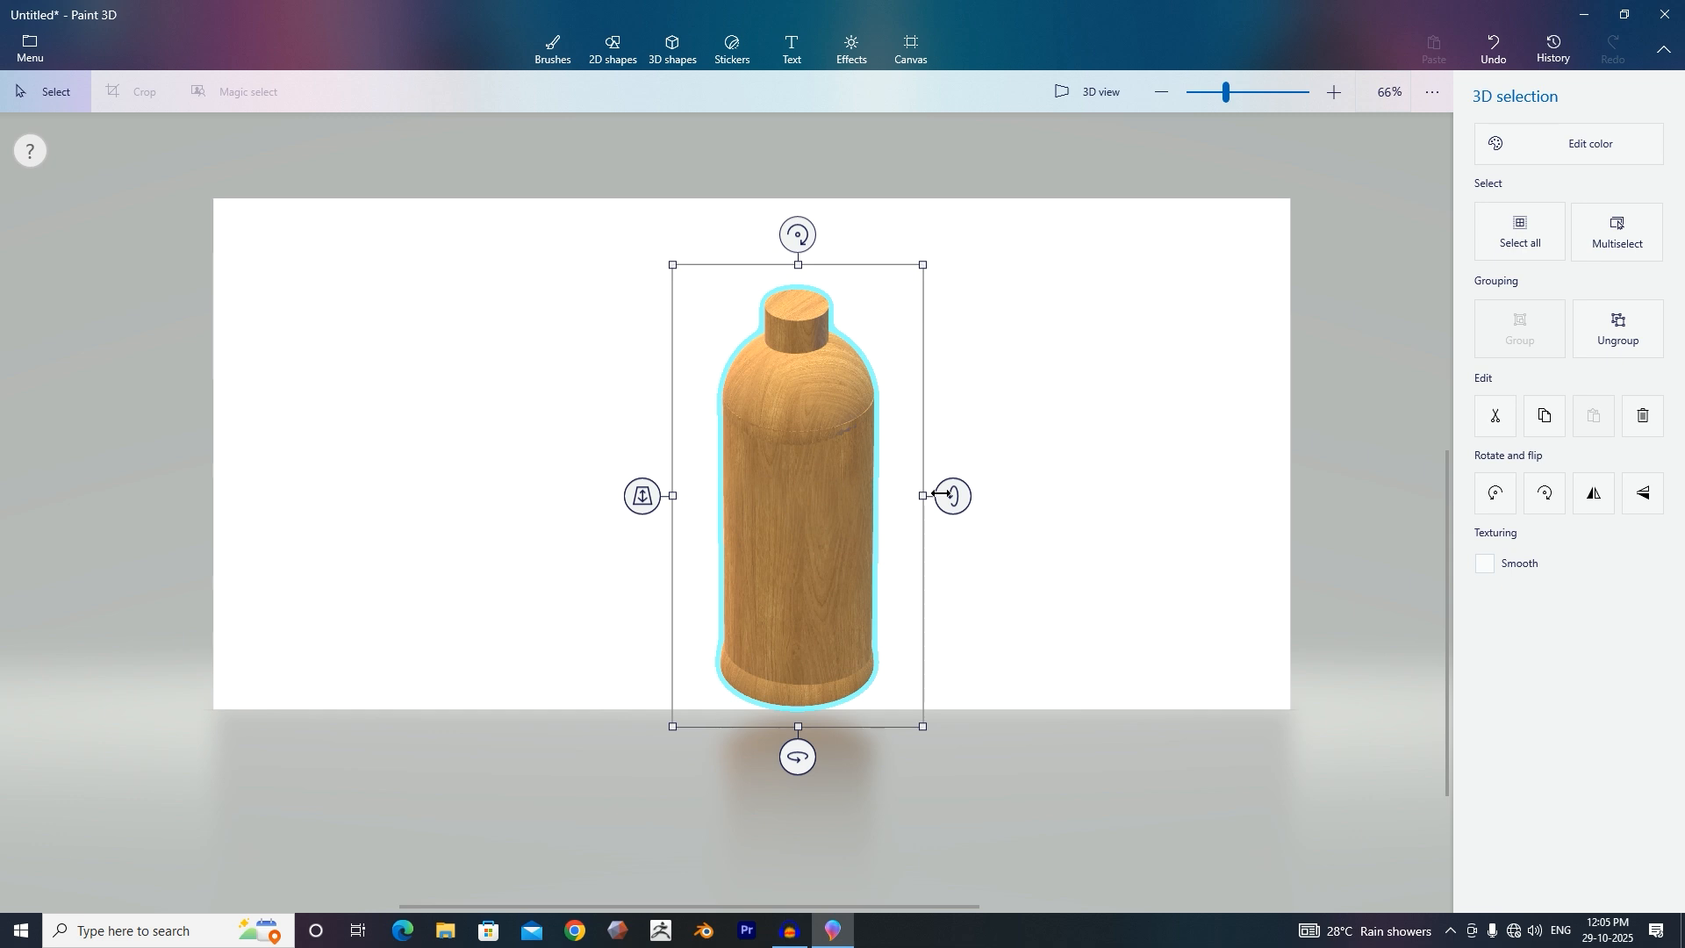
{"action": "left_click_drag", "start_coordinate": [949, 492], "coordinate": [1001, 459]}
{"action": "mouse_move", "coordinate": [798, 755]}
{"action": "left_mouse_down"}
{"action": "mouse_move", "coordinate": [719, 749]}
{"action": "mouse_move", "coordinate": [766, 748]}
{"action": "left_mouse_up"}
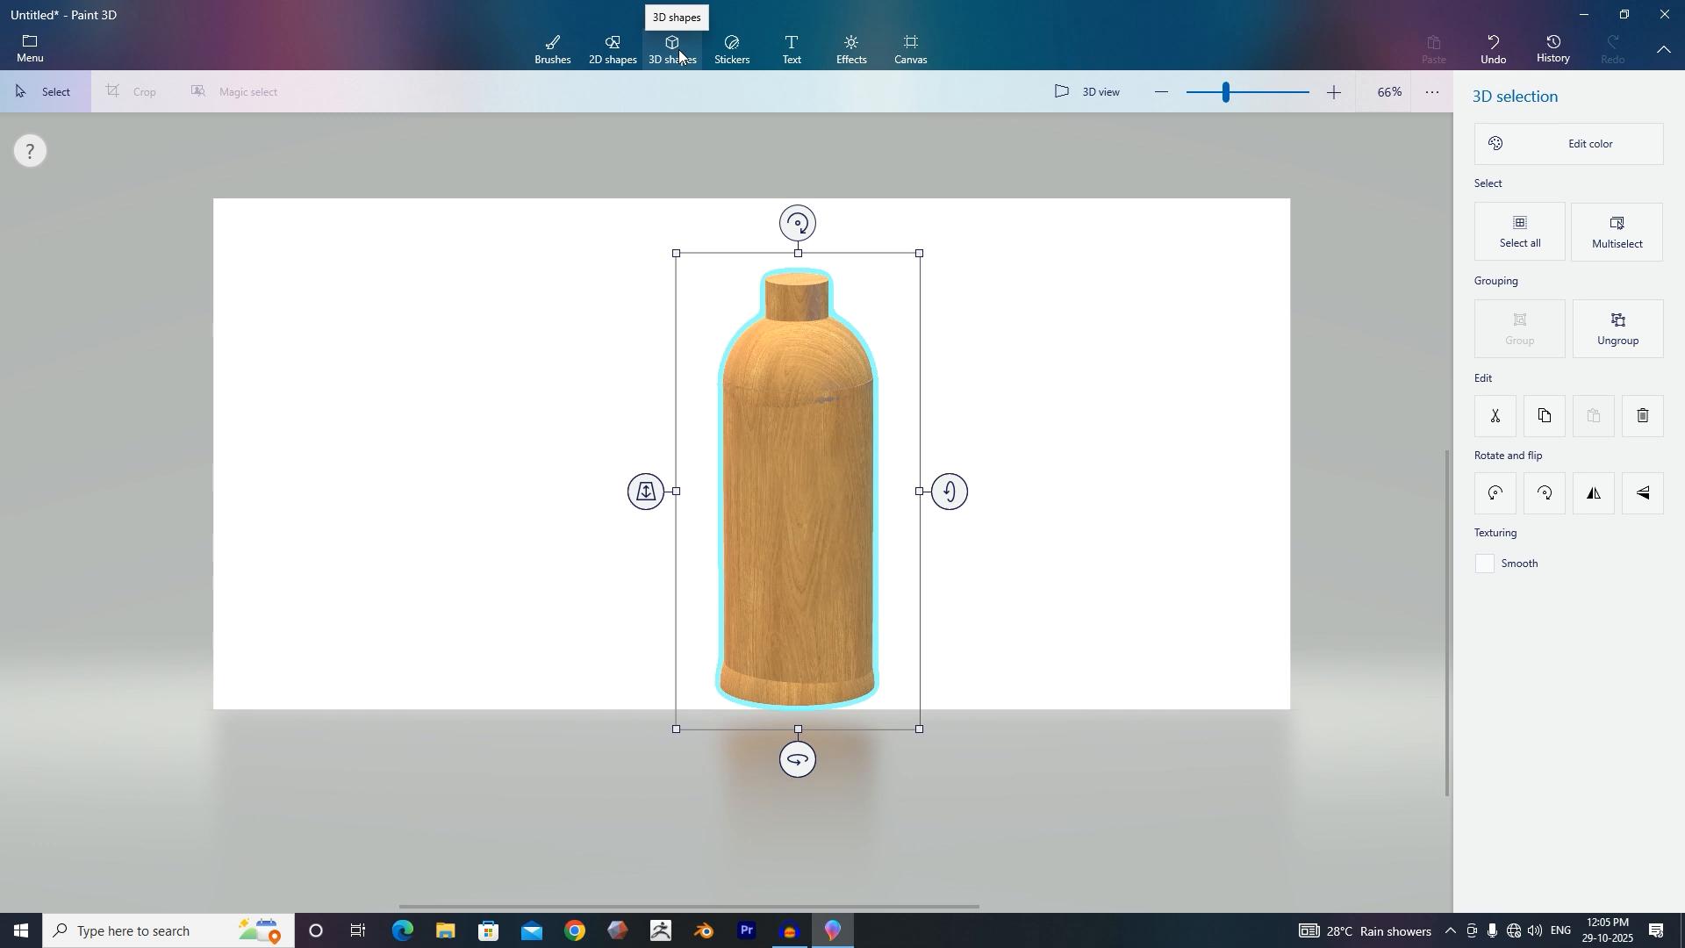
Open the 3D shapes collection.
{"action": "left_click", "coordinate": [678, 53]}
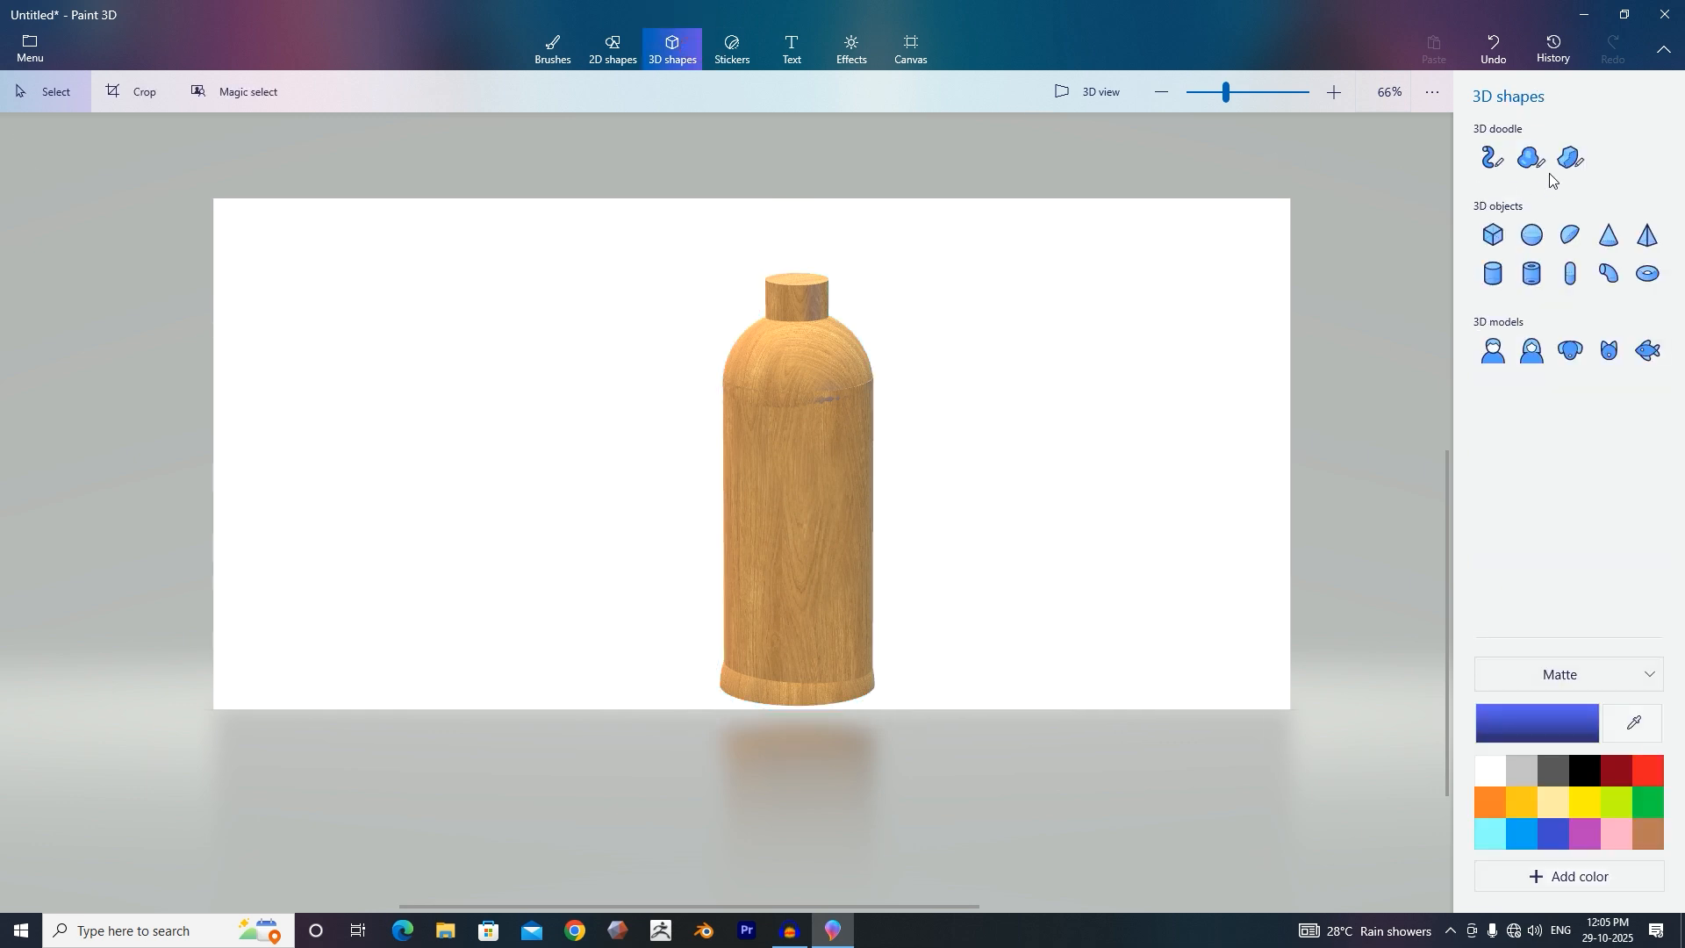